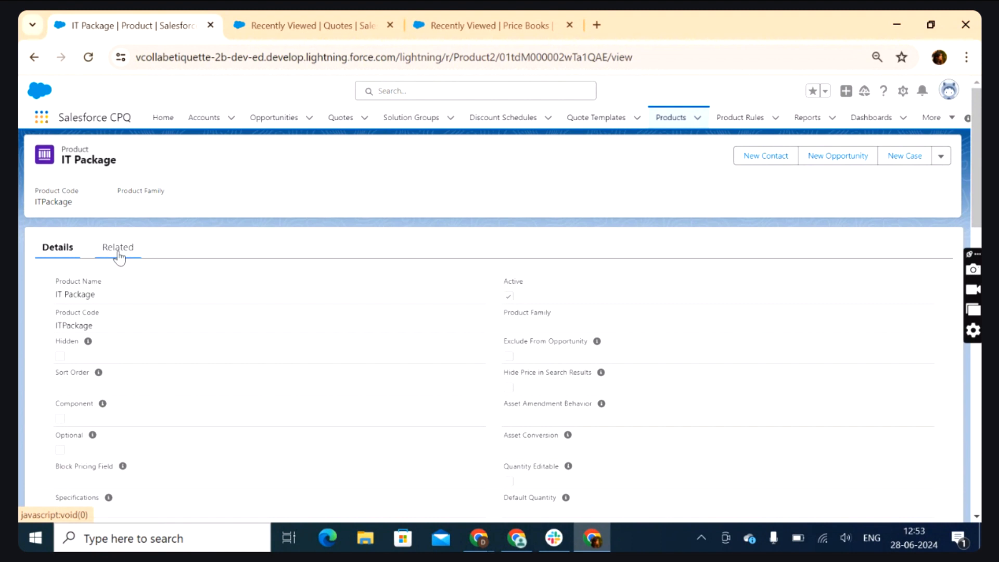
Step: Review the price books attached to the IT Package product and the list of recently viewed price books
{"action": "scroll", "coordinate": [130, 359], "scroll_direction": "down", "scroll_amount": 15}
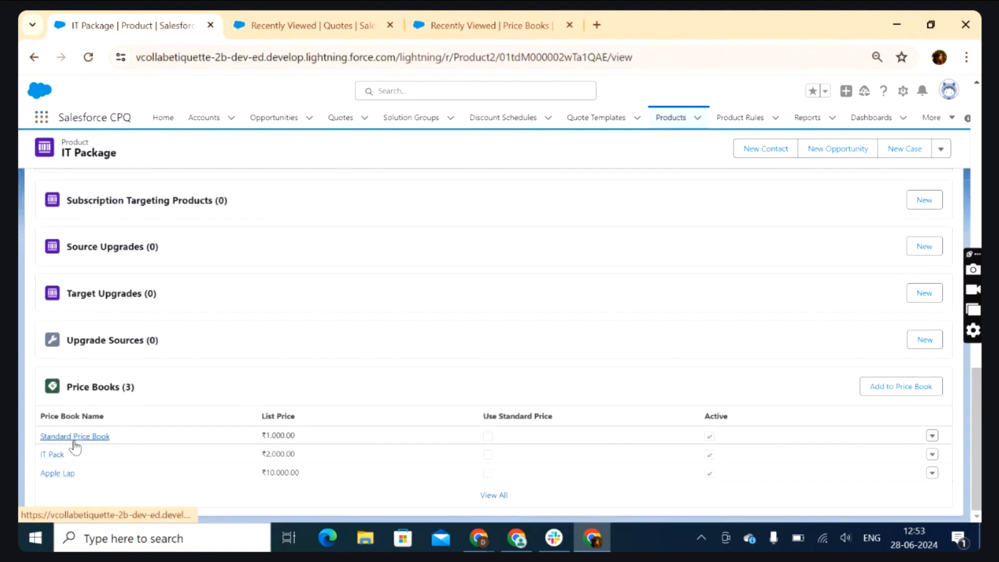
{"action": "left_click", "coordinate": [457, 35]}
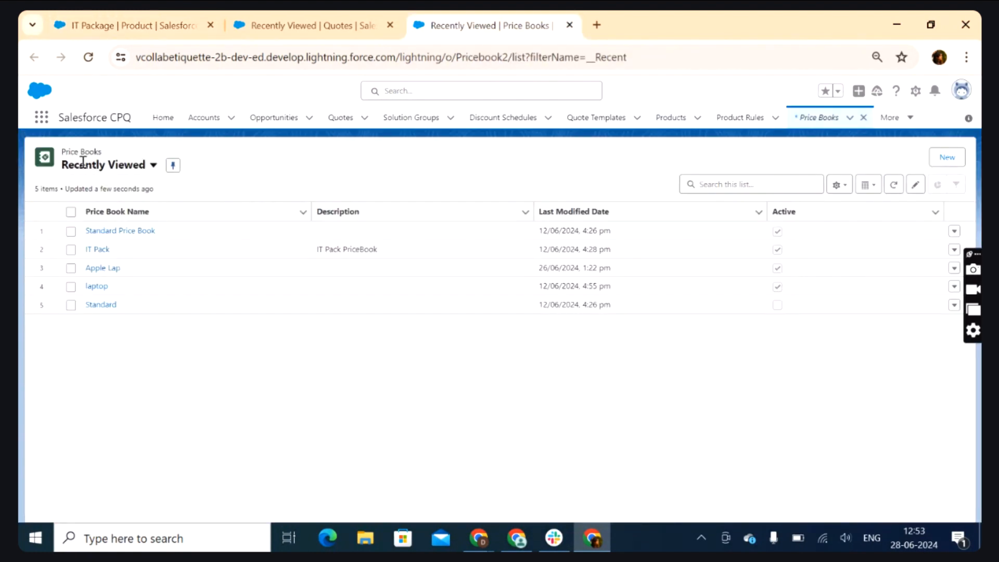
{"action": "left_click", "coordinate": [152, 166]}
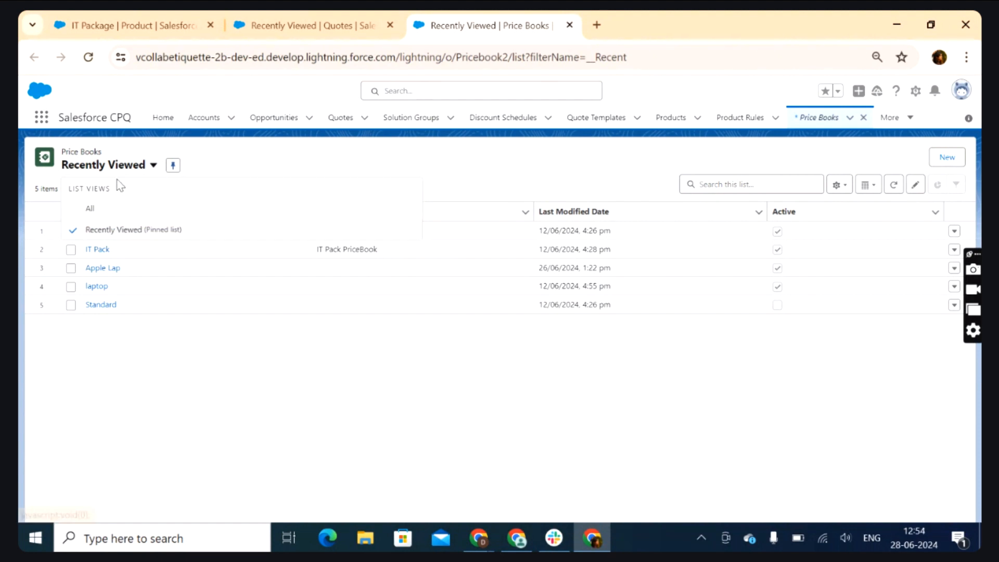
{"action": "left_click", "coordinate": [321, 155]}
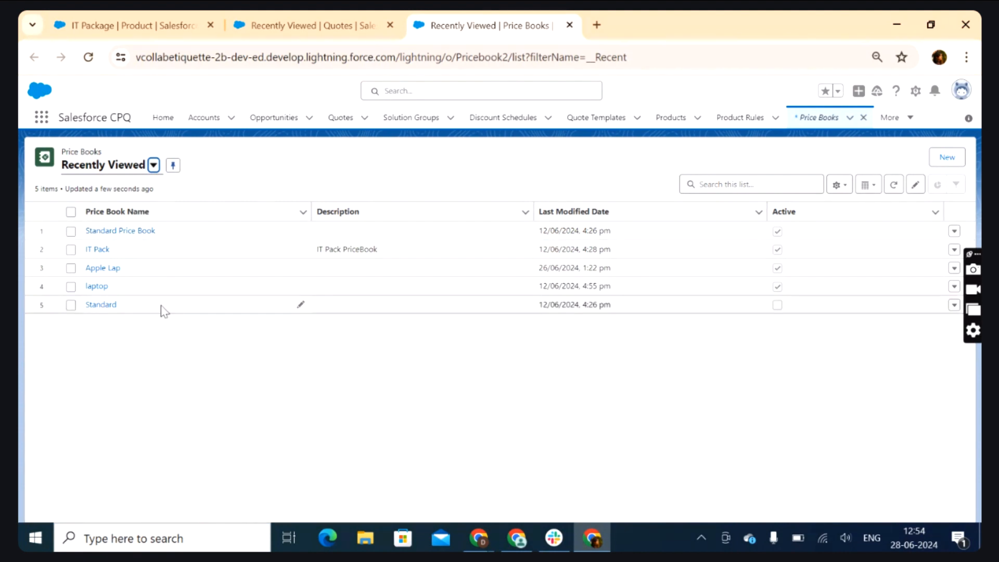
Step: Return to the IT Package product and examine its details, including the Salesforce CPQ Configuration section
{"action": "left_click", "coordinate": [145, 23]}
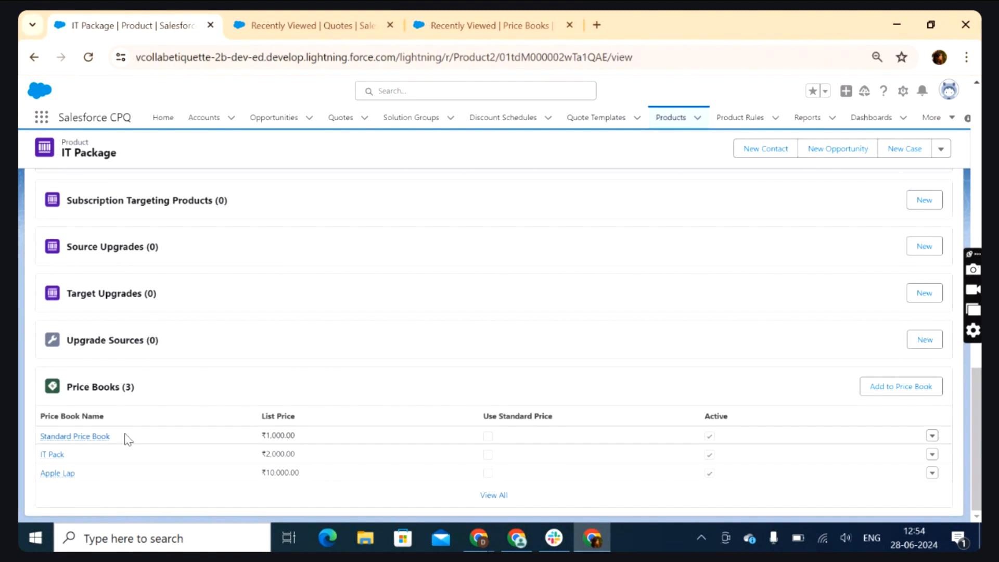
{"action": "scroll", "coordinate": [117, 351], "scroll_direction": "up", "scroll_amount": 10}
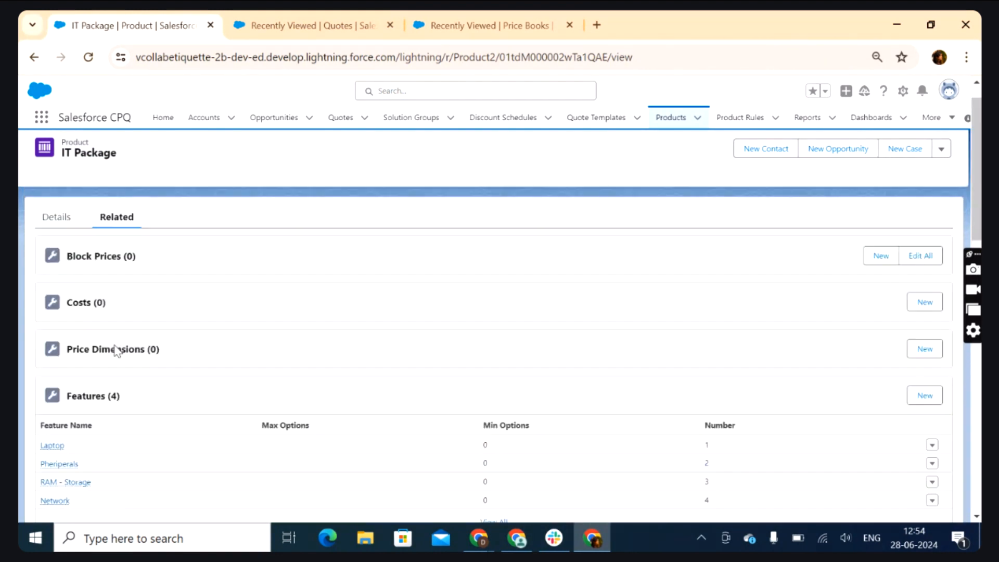
{"action": "scroll", "coordinate": [118, 351], "scroll_direction": "up", "scroll_amount": 5}
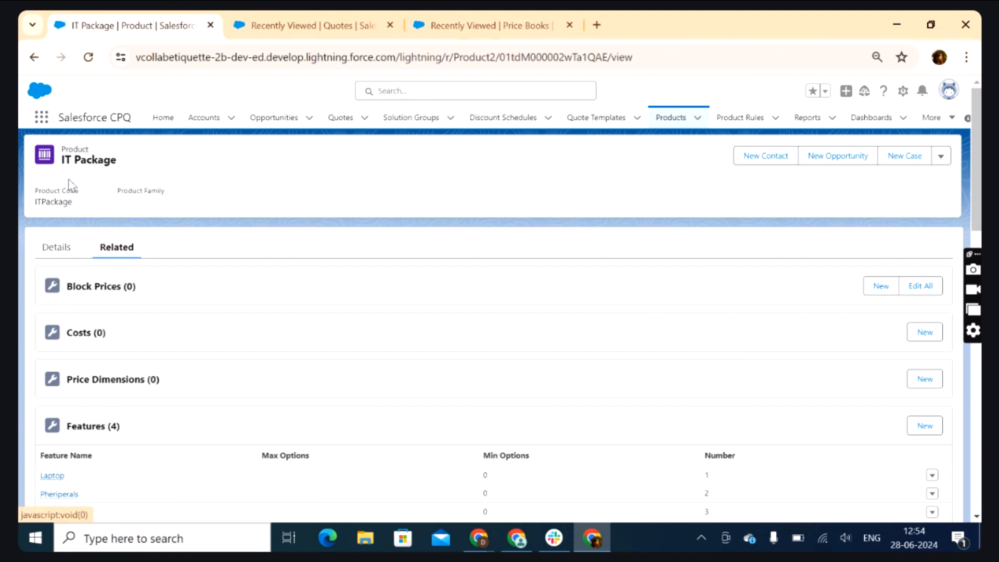
{"action": "left_click", "coordinate": [57, 250]}
{"action": "scroll", "coordinate": [124, 293], "scroll_direction": "down", "scroll_amount": 3}
{"action": "scroll", "coordinate": [124, 293], "scroll_direction": "up", "scroll_amount": 3}
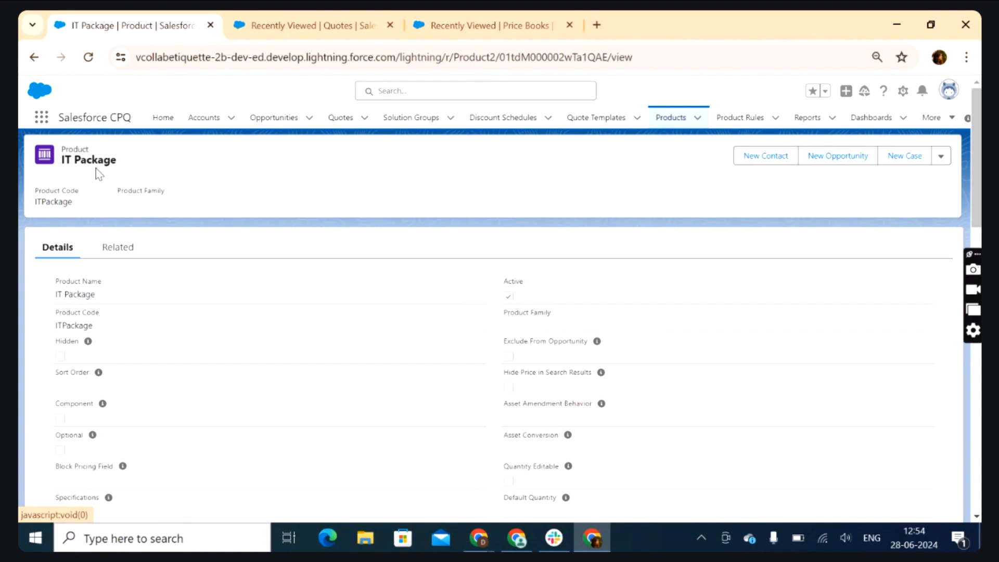
{"action": "scroll", "coordinate": [107, 322], "scroll_direction": "down", "scroll_amount": 1}
{"action": "scroll", "coordinate": [106, 322], "scroll_direction": "down", "scroll_amount": 5}
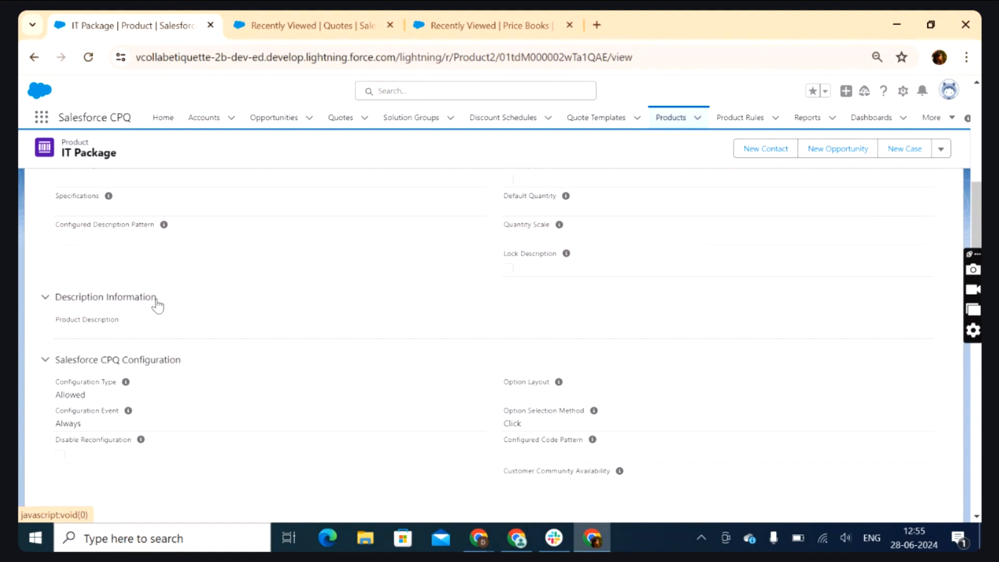
{"action": "scroll", "coordinate": [156, 306], "scroll_direction": "up", "scroll_amount": 5}
{"action": "scroll", "coordinate": [156, 306], "scroll_direction": "down", "scroll_amount": 4}
{"action": "scroll", "coordinate": [159, 306], "scroll_direction": "down", "scroll_amount": 3}
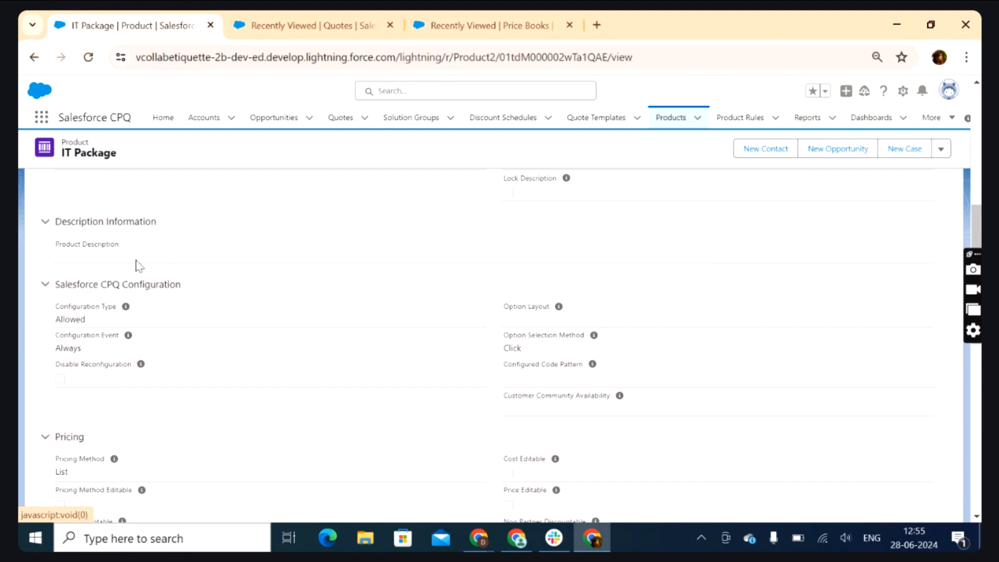
{"action": "scroll", "coordinate": [127, 339], "scroll_direction": "up", "scroll_amount": 7}
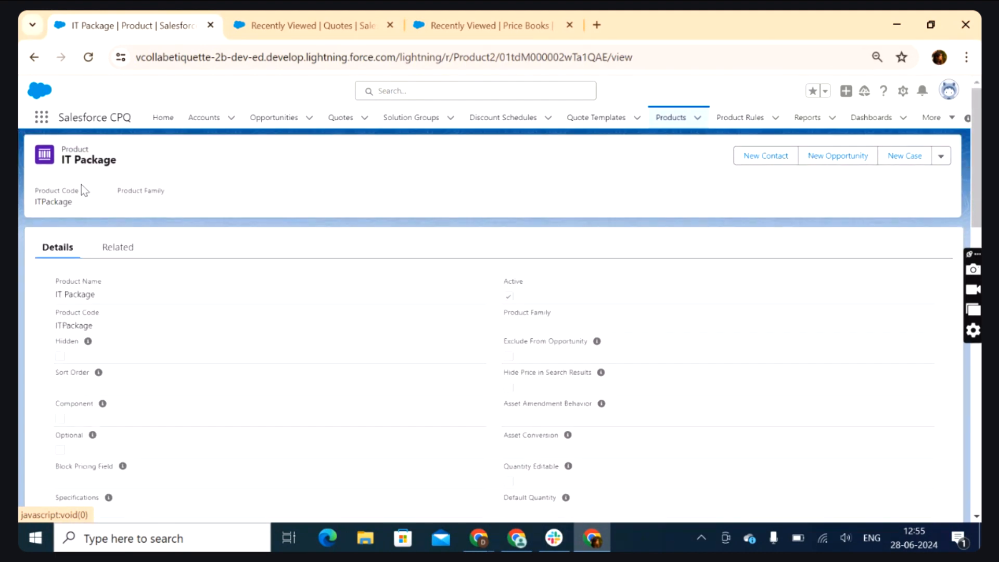
{"action": "scroll", "coordinate": [81, 187], "scroll_direction": "down", "scroll_amount": 5}
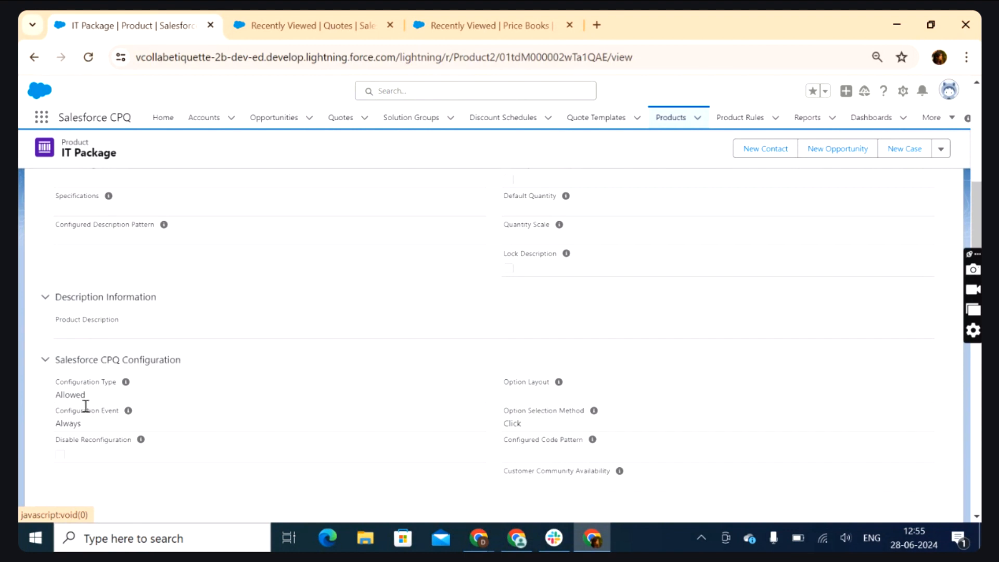
{"action": "scroll", "coordinate": [93, 398], "scroll_direction": "up", "scroll_amount": 6}
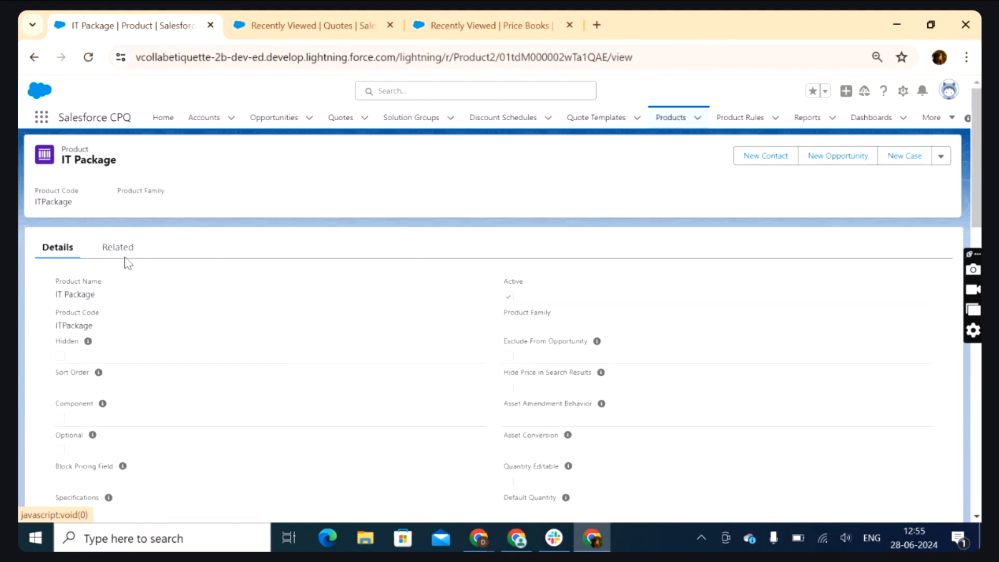
Step: Examine the IT Package's related features and options, and recheck its Salesforce CPQ configuration details
{"action": "left_click", "coordinate": [119, 248]}
{"action": "scroll", "coordinate": [165, 316], "scroll_direction": "down", "scroll_amount": 3}
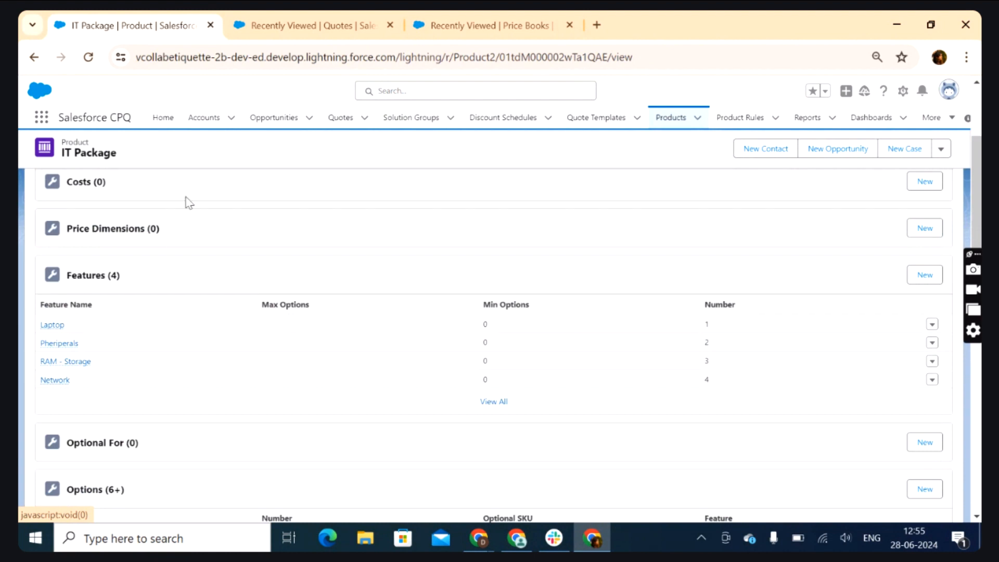
{"action": "scroll", "coordinate": [73, 349], "scroll_direction": "down", "scroll_amount": 3}
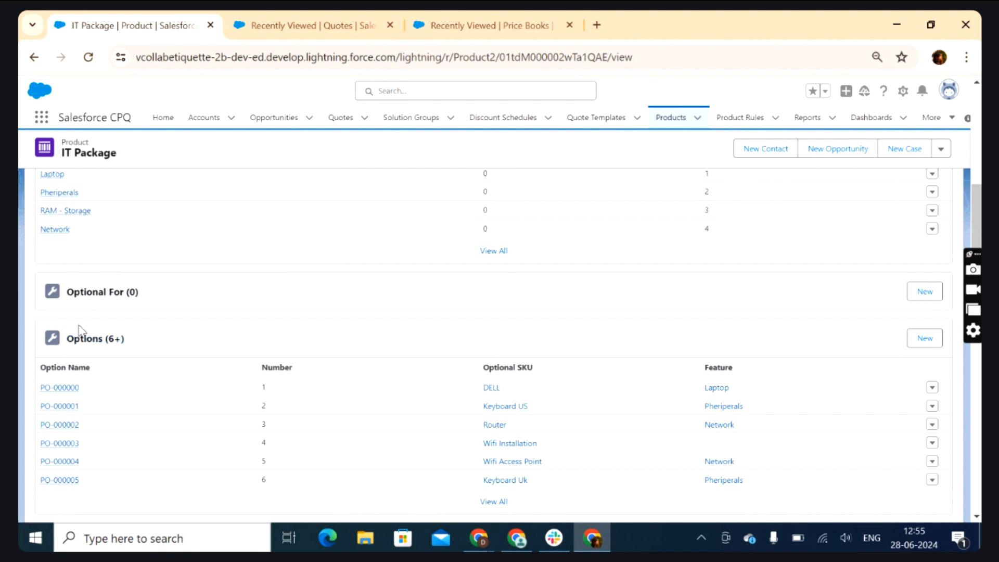
{"action": "scroll", "coordinate": [125, 336], "scroll_direction": "down", "scroll_amount": 3}
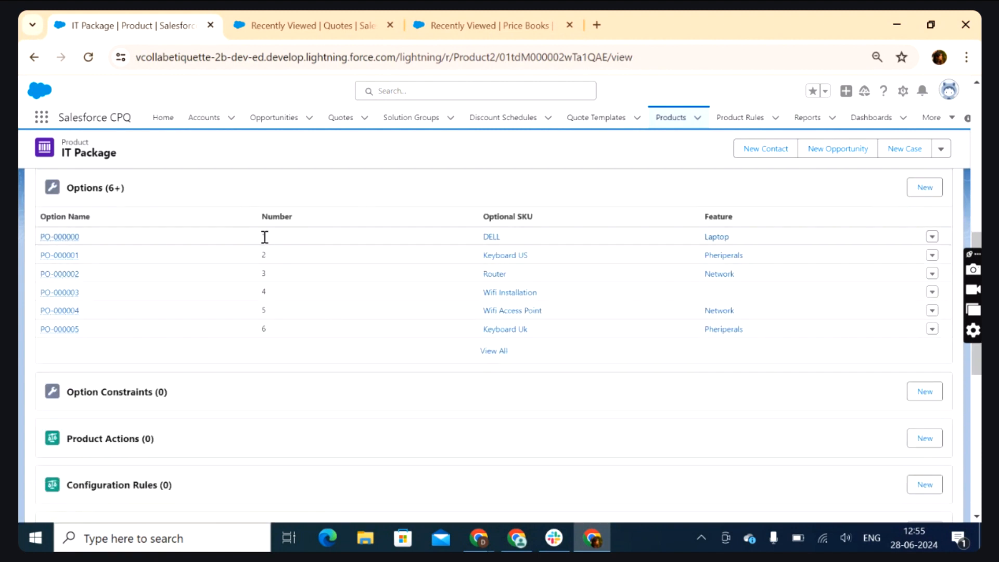
{"action": "scroll", "coordinate": [114, 232], "scroll_direction": "up", "scroll_amount": 2}
{"action": "scroll", "coordinate": [118, 268], "scroll_direction": "up", "scroll_amount": 6}
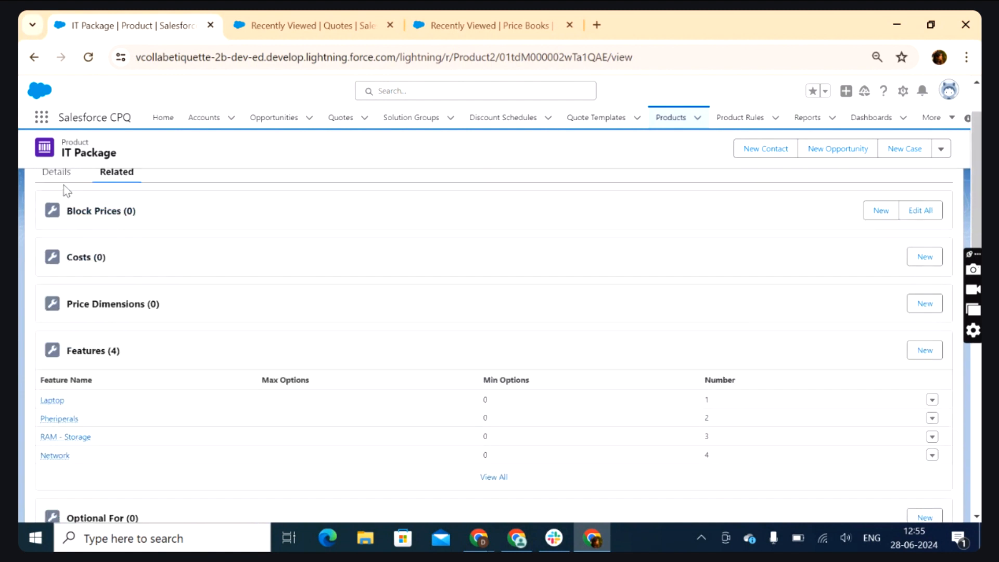
{"action": "left_click", "coordinate": [57, 174]}
{"action": "scroll", "coordinate": [94, 167], "scroll_direction": "down", "scroll_amount": 6}
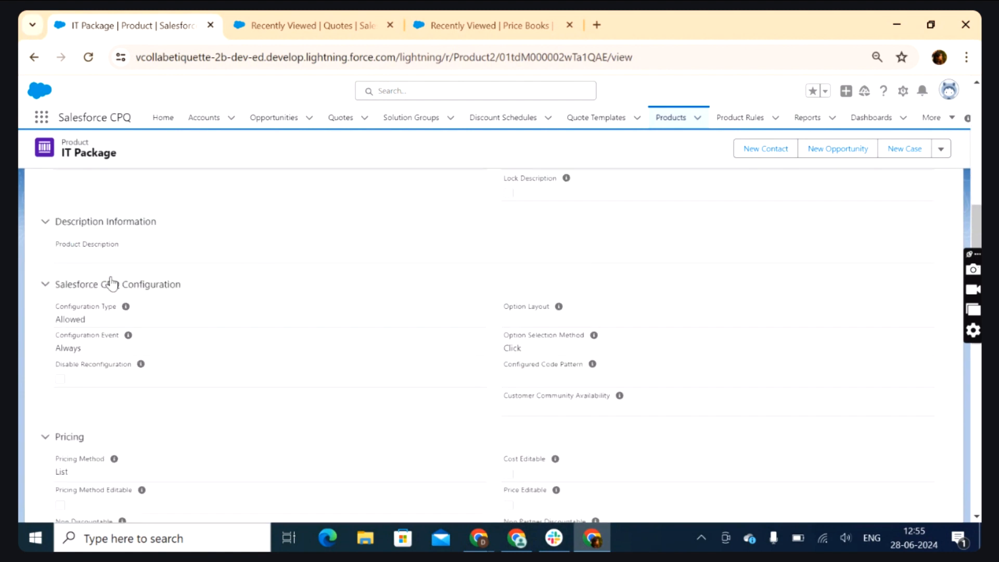
{"action": "scroll", "coordinate": [111, 179], "scroll_direction": "up", "scroll_amount": 4}
{"action": "scroll", "coordinate": [109, 224], "scroll_direction": "up", "scroll_amount": 2}
Step: Check the IT Package's related options and price books against the list of recently viewed price books
{"action": "left_click", "coordinate": [116, 247]}
{"action": "scroll", "coordinate": [197, 330], "scroll_direction": "down", "scroll_amount": 15}
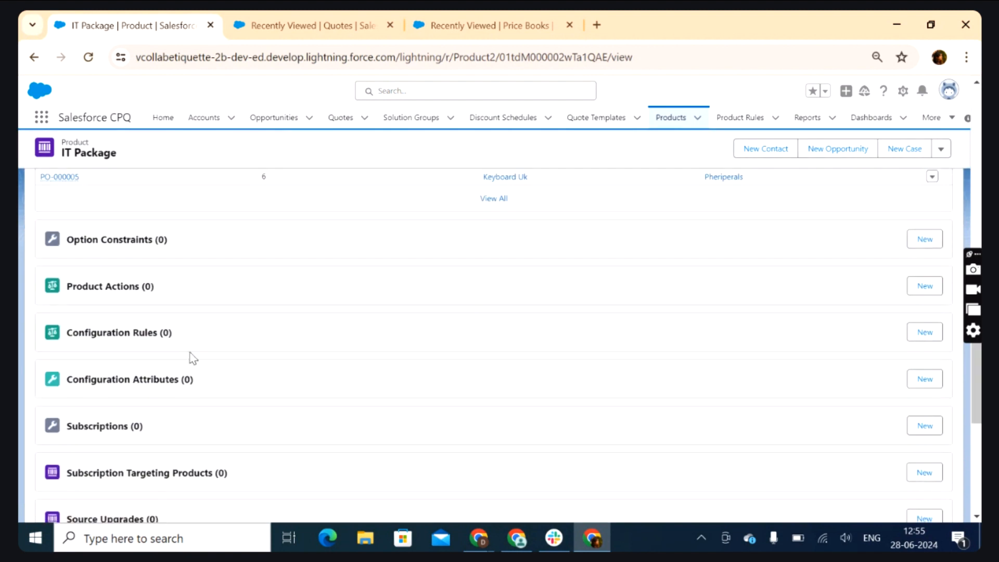
{"action": "scroll", "coordinate": [159, 397], "scroll_direction": "up", "scroll_amount": 7}
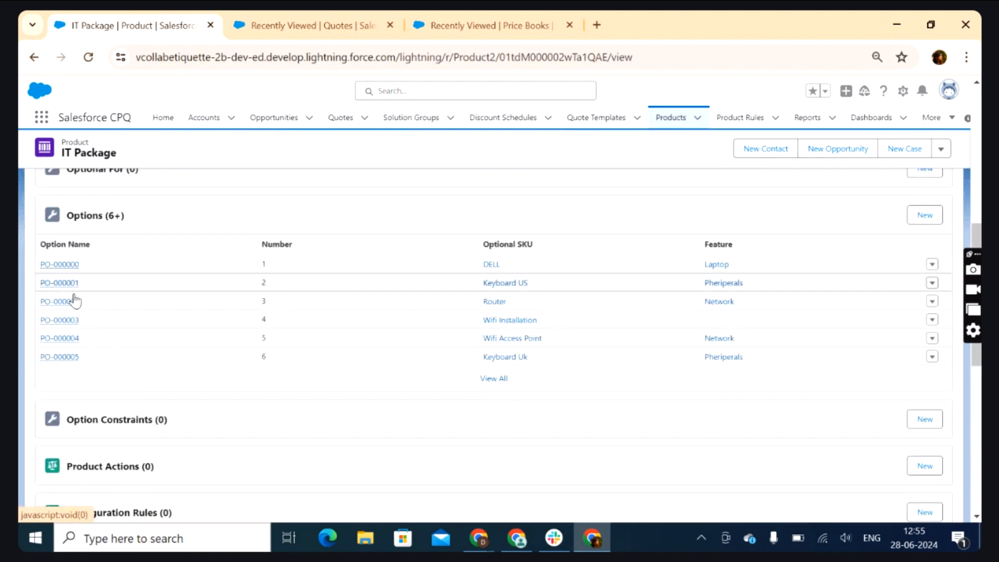
{"action": "scroll", "coordinate": [208, 375], "scroll_direction": "down", "scroll_amount": 7}
{"action": "mouse_move", "coordinate": [98, 437]}
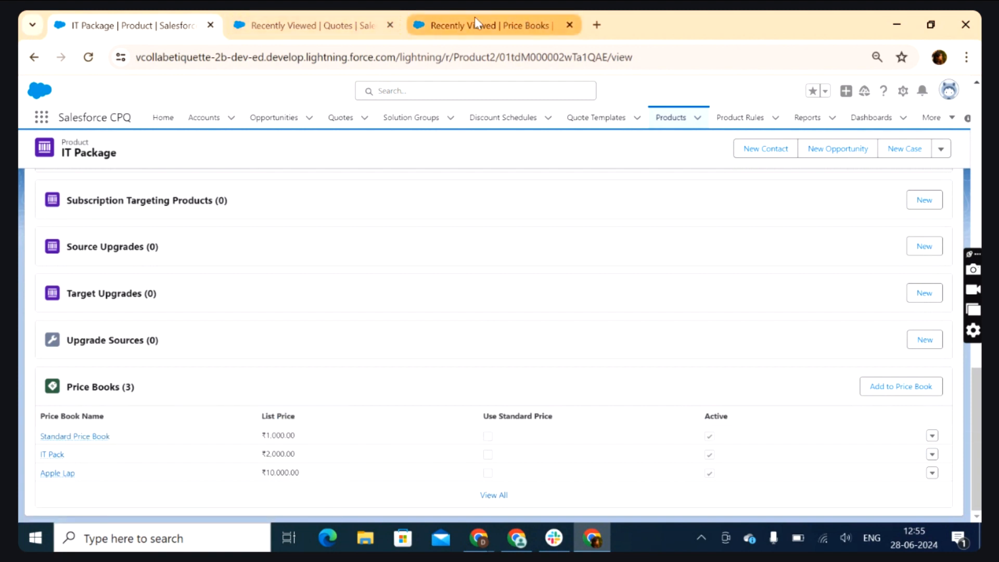
{"action": "scroll", "coordinate": [85, 404], "scroll_direction": "up", "scroll_amount": 7}
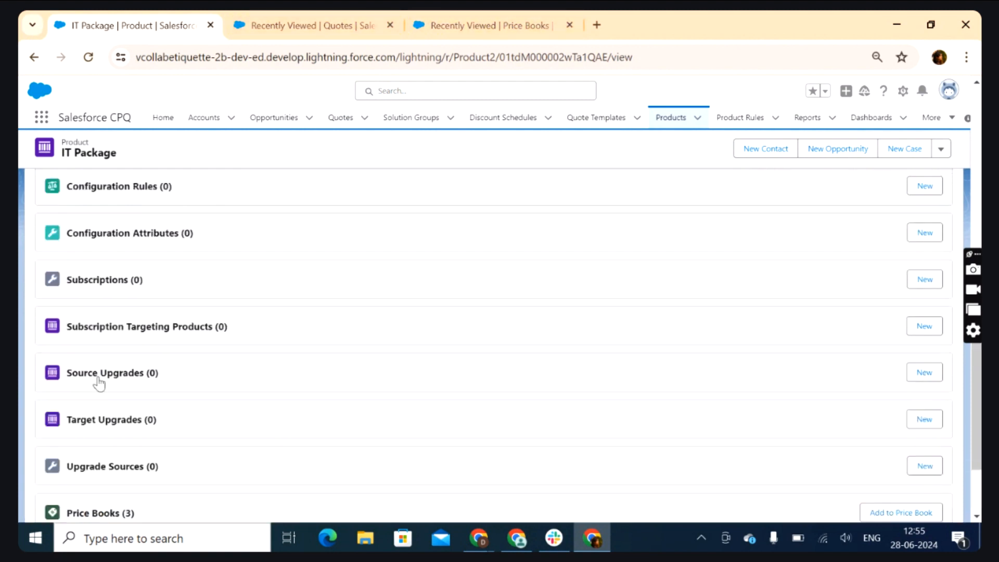
{"action": "left_click", "coordinate": [424, 21]}
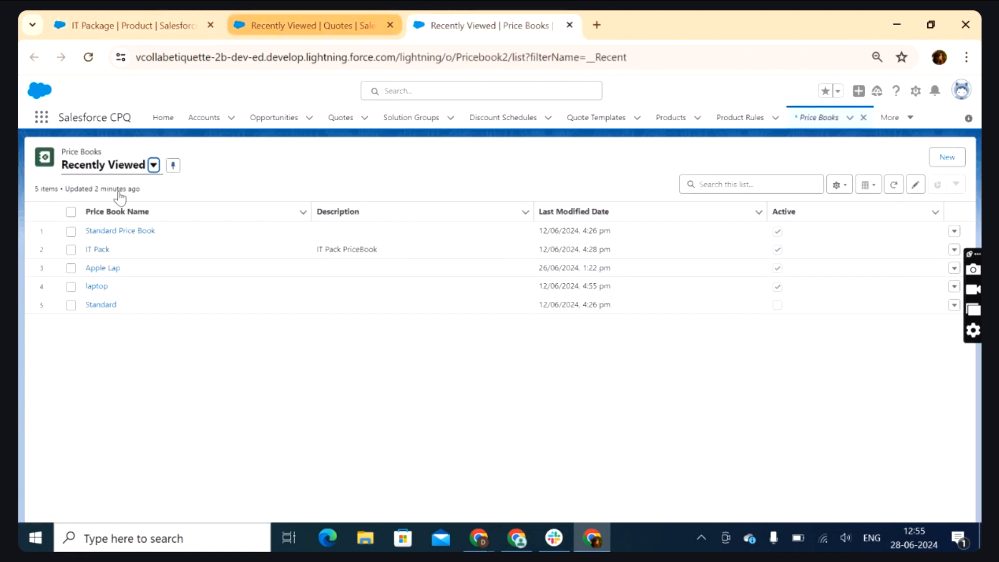
Step: Open the first recently viewed quote, edit its lines and start adding products
{"action": "left_click", "coordinate": [226, 25]}
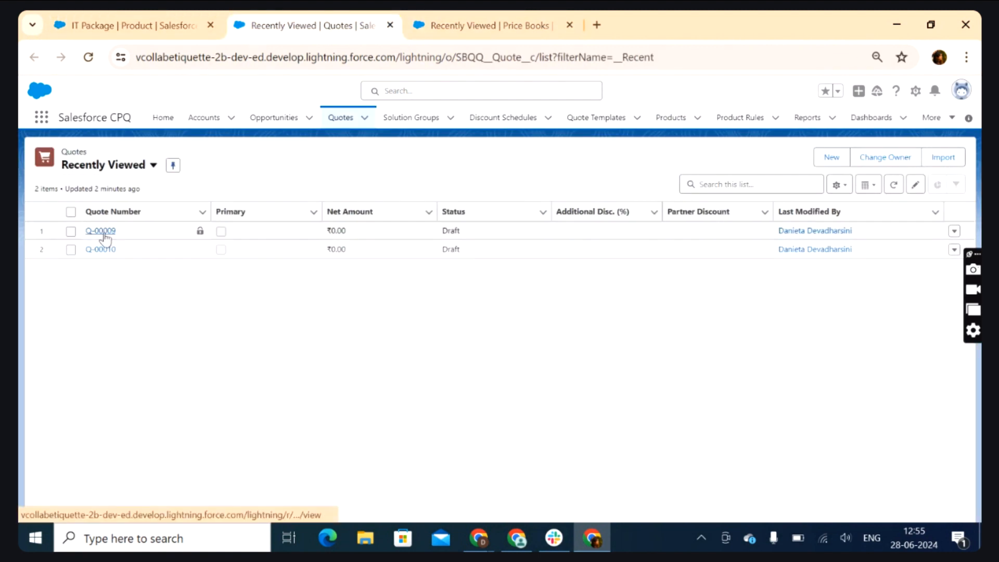
{"action": "left_click", "coordinate": [107, 234]}
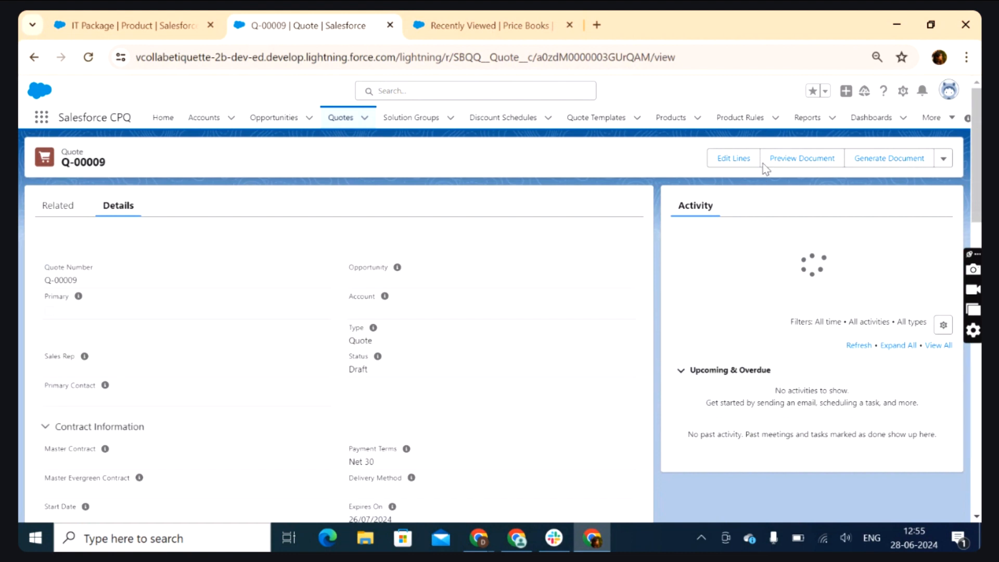
{"action": "left_click", "coordinate": [730, 157]}
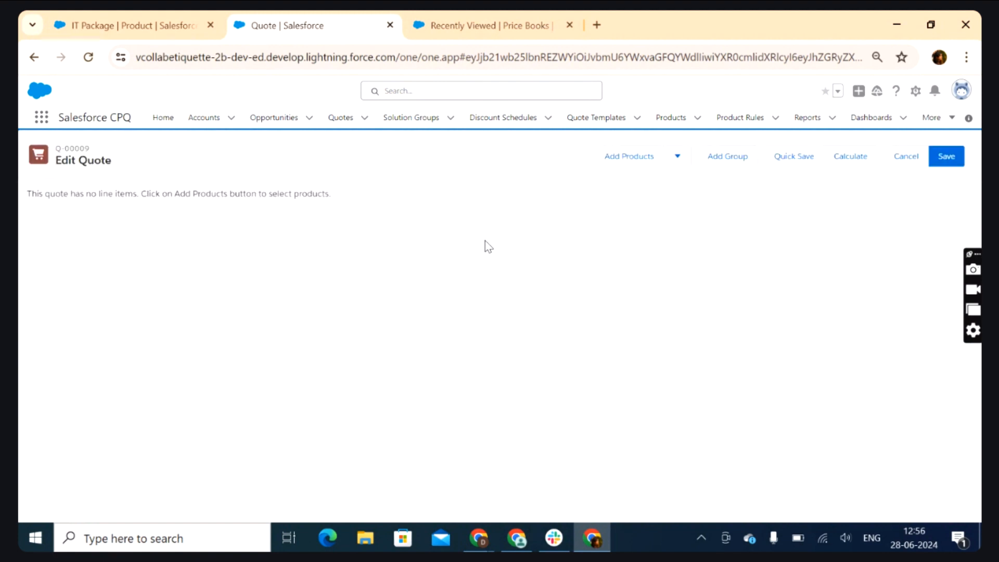
{"action": "left_click", "coordinate": [624, 157]}
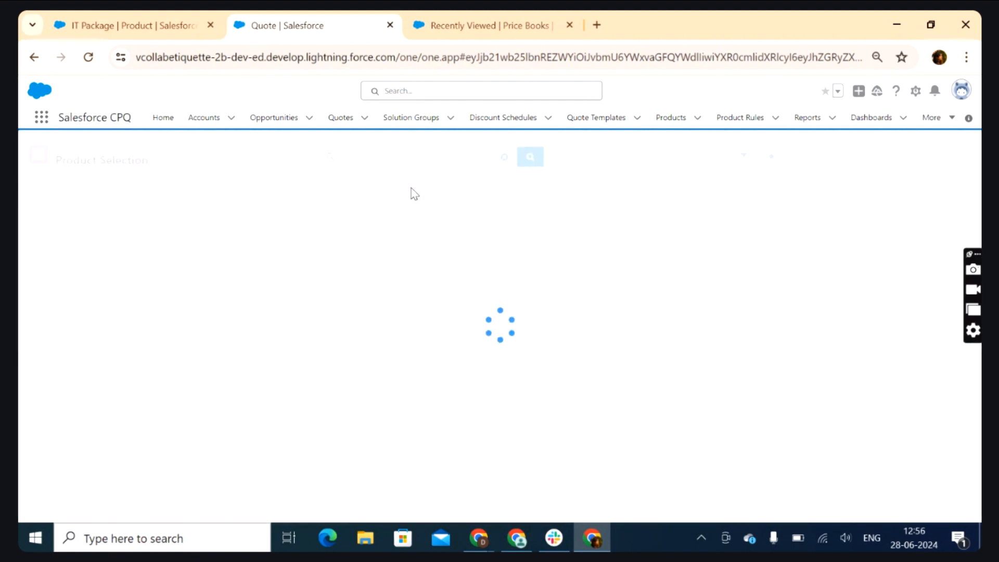
Step: Search the product selection for "IT" and select the IT Package bundle for the quote
{"action": "left_click", "coordinate": [397, 156]}
{"action": "type", "text": "IT"}
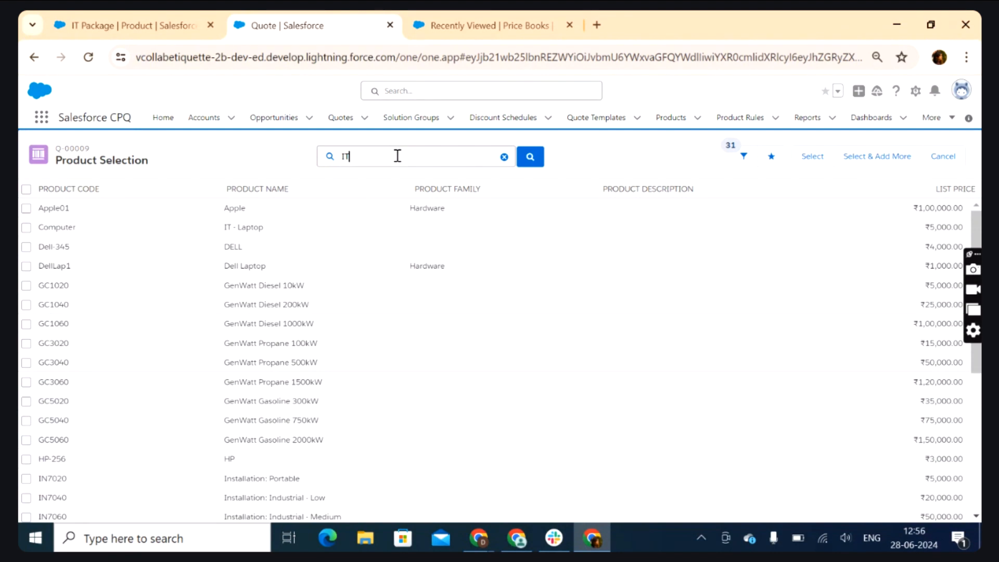
{"action": "key", "text": "Return"}
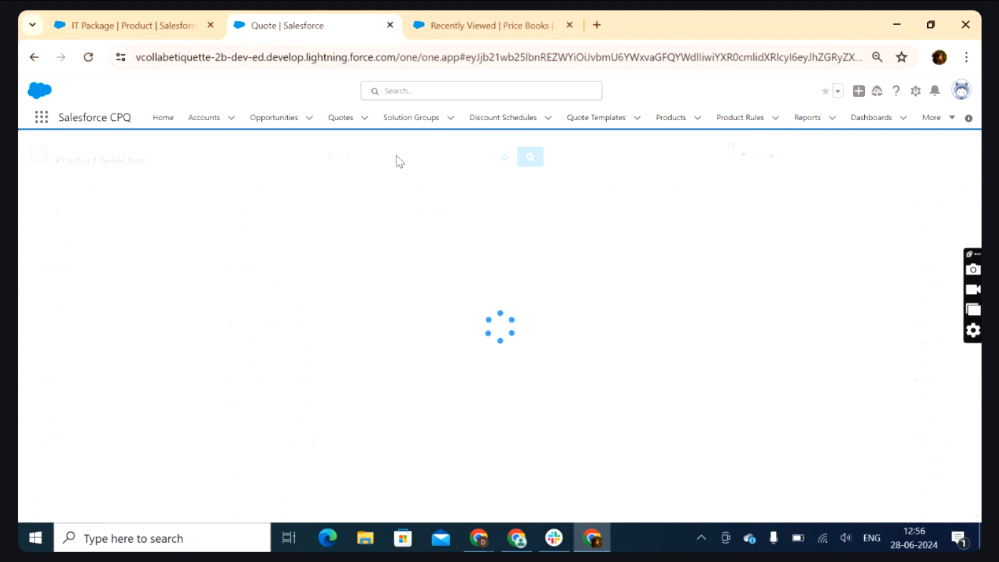
{"action": "left_click", "coordinate": [26, 227]}
{"action": "left_click", "coordinate": [814, 157]}
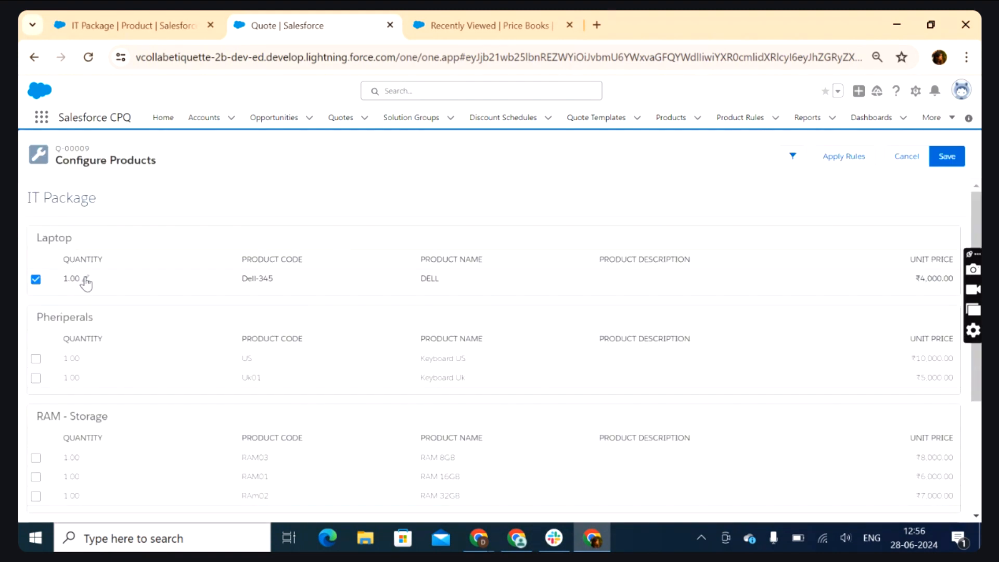
Step: Compare the IT Package's configurable options in the quote with the options listed on its product record
{"action": "scroll", "coordinate": [74, 357], "scroll_direction": "down", "scroll_amount": 3}
{"action": "scroll", "coordinate": [74, 357], "scroll_direction": "up", "scroll_amount": 5}
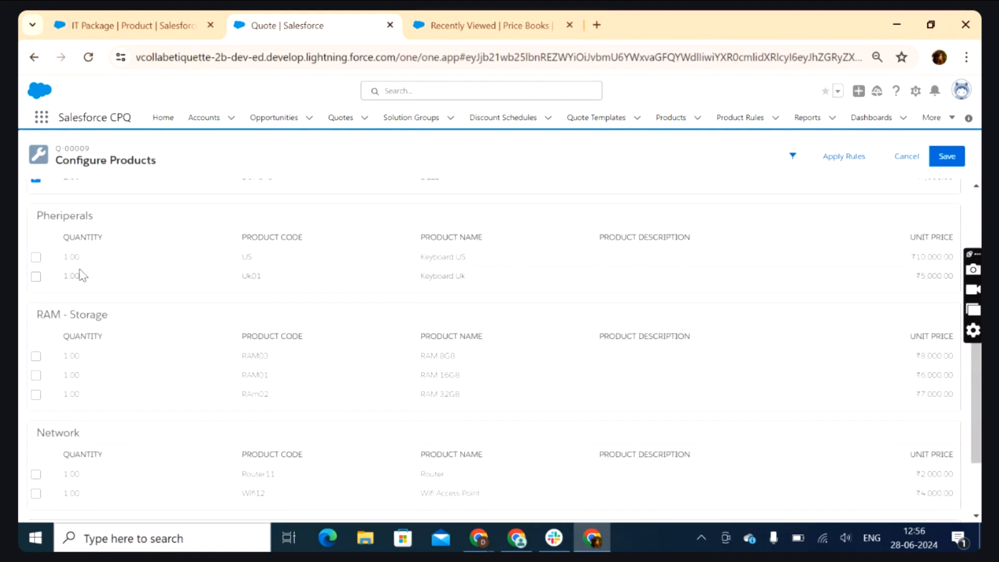
{"action": "left_click", "coordinate": [150, 25]}
{"action": "scroll", "coordinate": [170, 234], "scroll_direction": "up", "scroll_amount": 2}
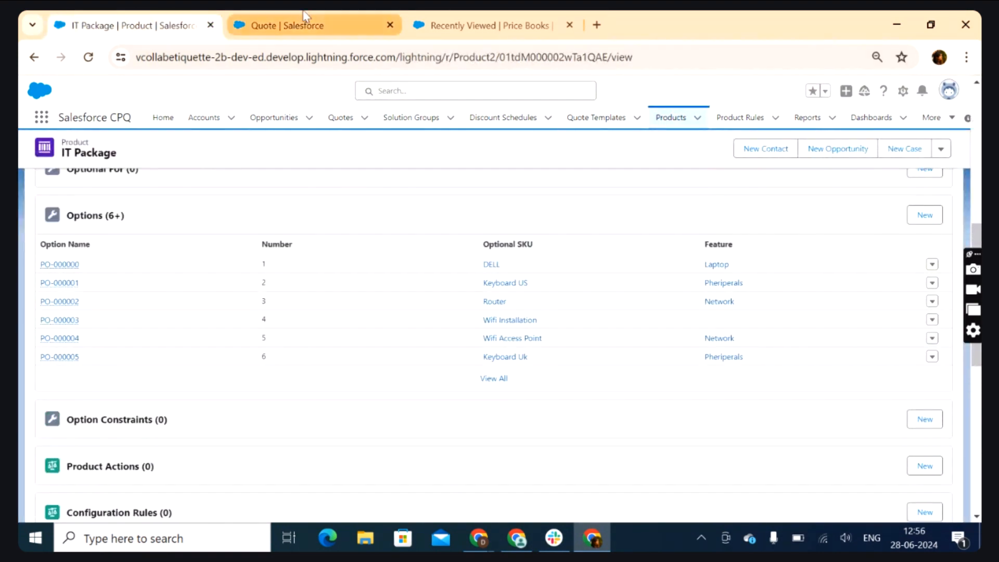
{"action": "left_click", "coordinate": [278, 25]}
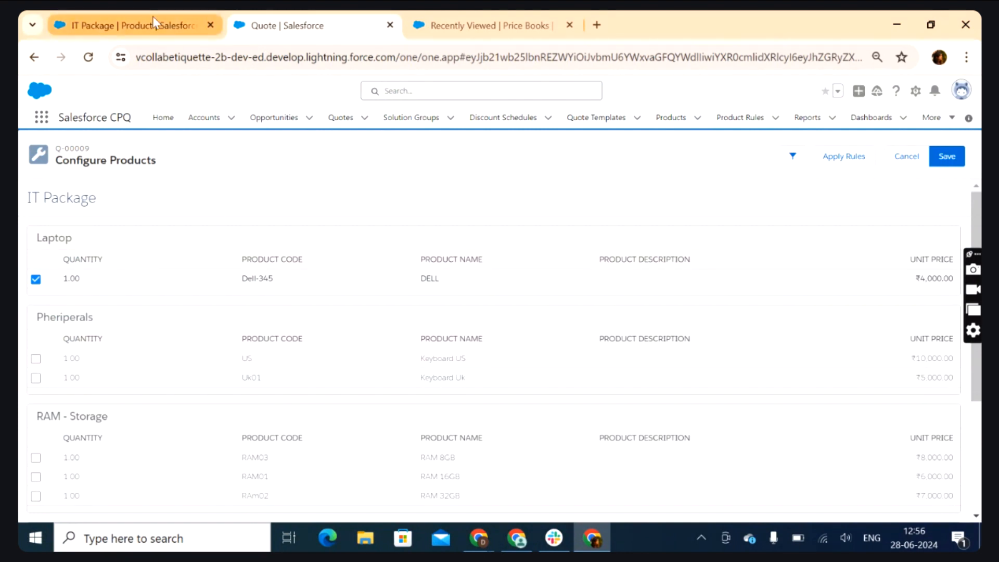
{"action": "left_click", "coordinate": [130, 25]}
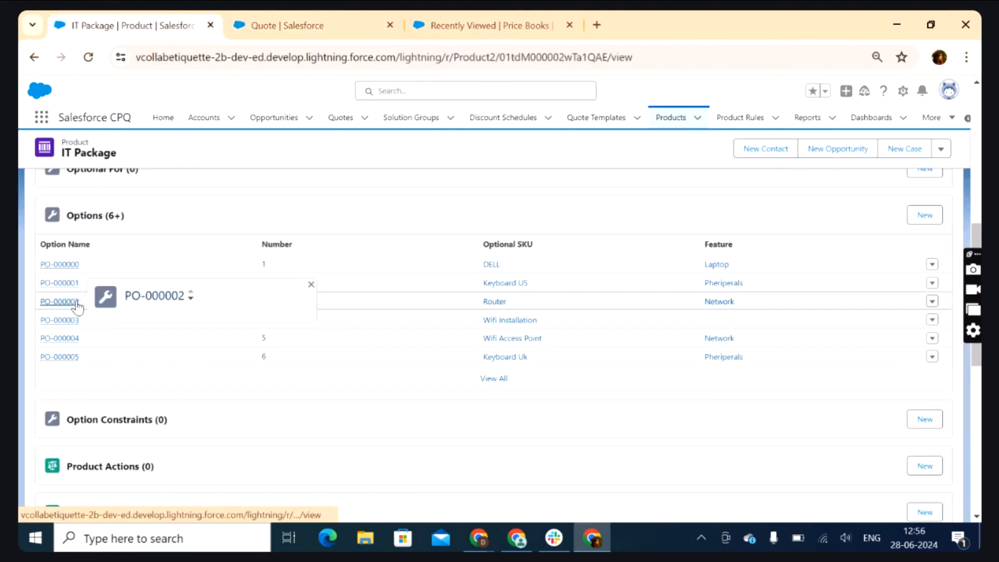
{"action": "left_click", "coordinate": [307, 35]}
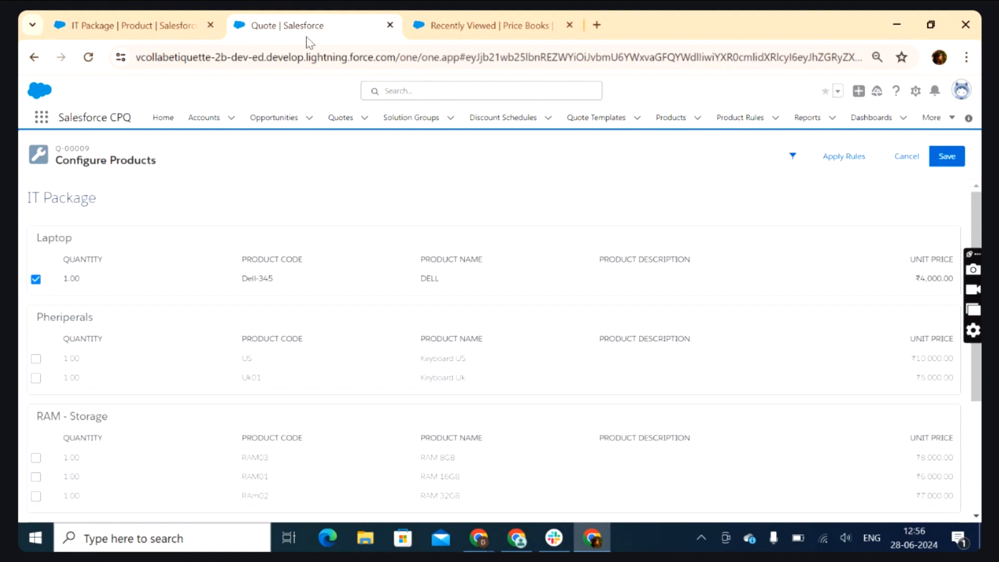
Step: Examine the IT Package product's related lists from its options through to its price books
{"action": "left_click", "coordinate": [149, 15]}
{"action": "left_click", "coordinate": [245, 31]}
{"action": "left_click", "coordinate": [115, 21]}
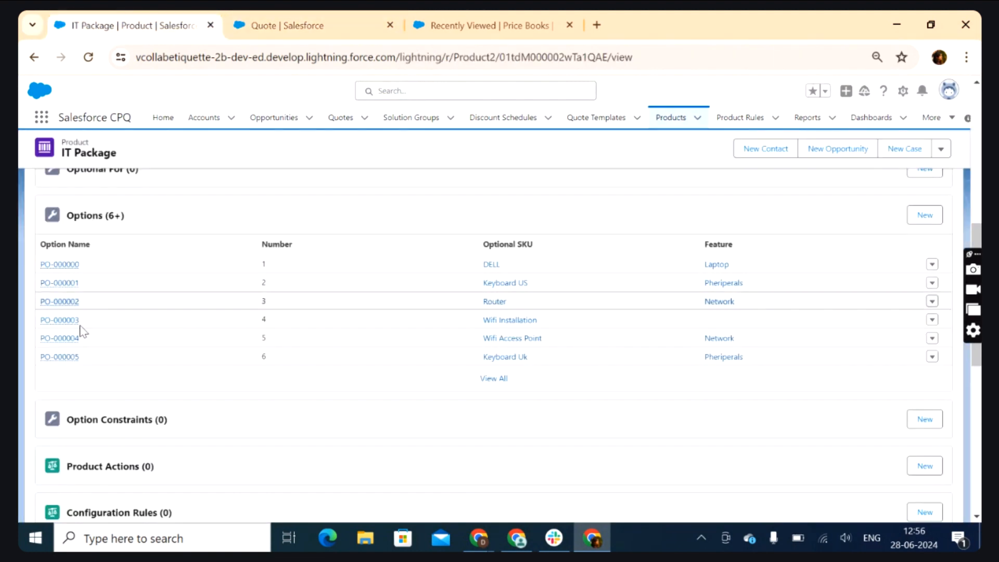
{"action": "scroll", "coordinate": [67, 461], "scroll_direction": "down", "scroll_amount": 9}
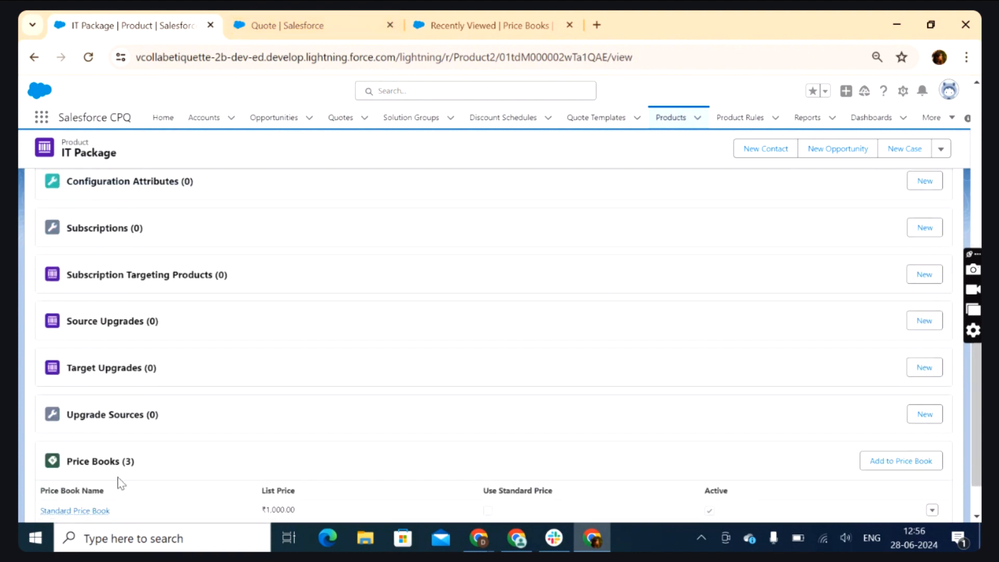
{"action": "scroll", "coordinate": [172, 388], "scroll_direction": "up", "scroll_amount": 8}
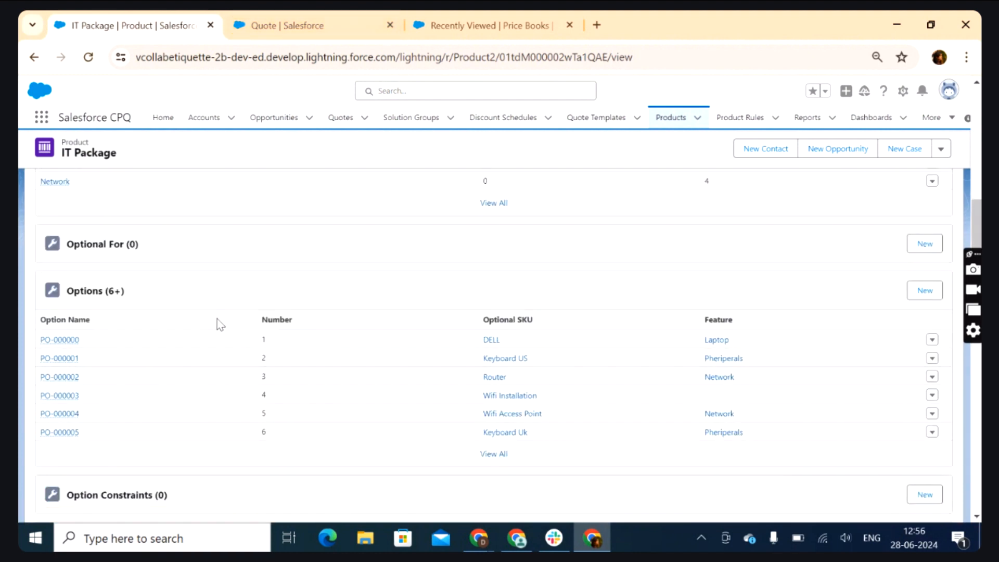
Step: View the IT Package's new product option form and the DELL option's edit form, closing both without saving
{"action": "left_click", "coordinate": [925, 290]}
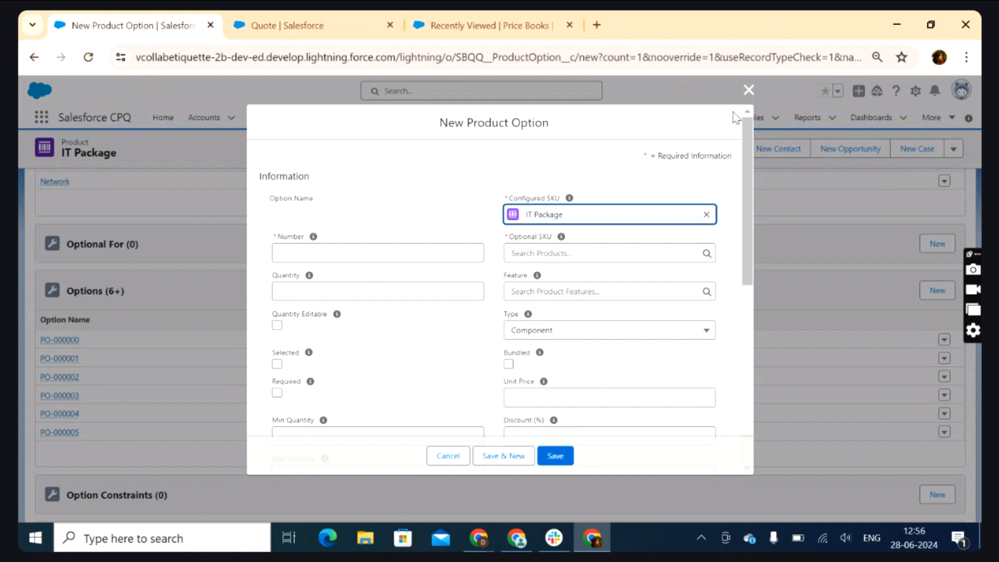
{"action": "left_click", "coordinate": [749, 90]}
{"action": "left_click", "coordinate": [925, 341]}
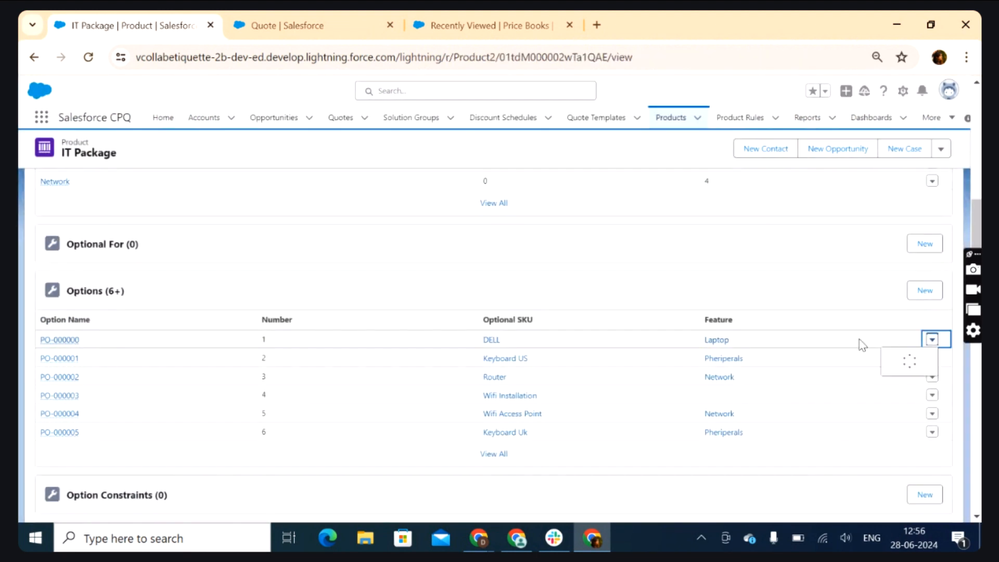
{"action": "left_click", "coordinate": [887, 361]}
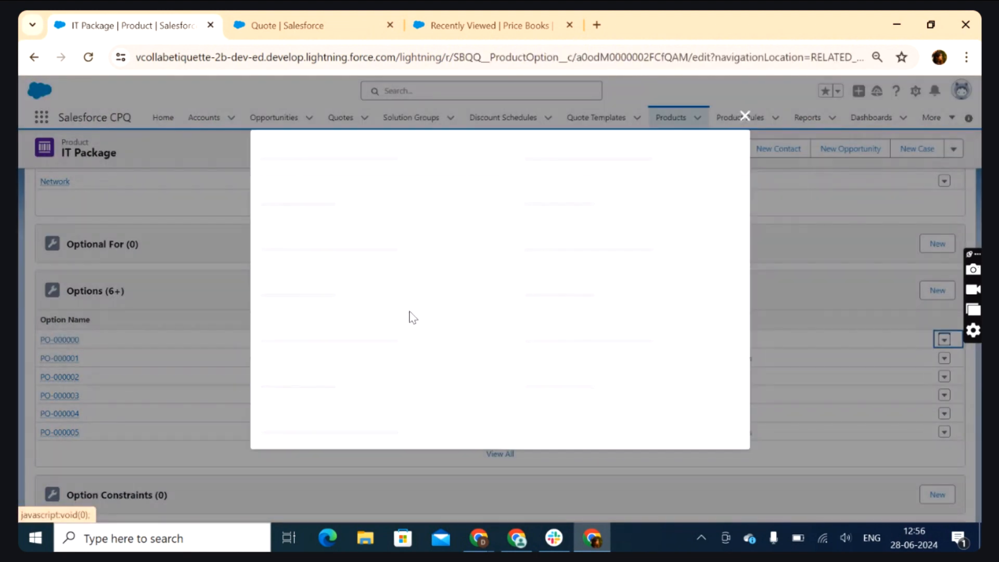
{"action": "left_click", "coordinate": [316, 235]}
{"action": "left_click", "coordinate": [702, 127]}
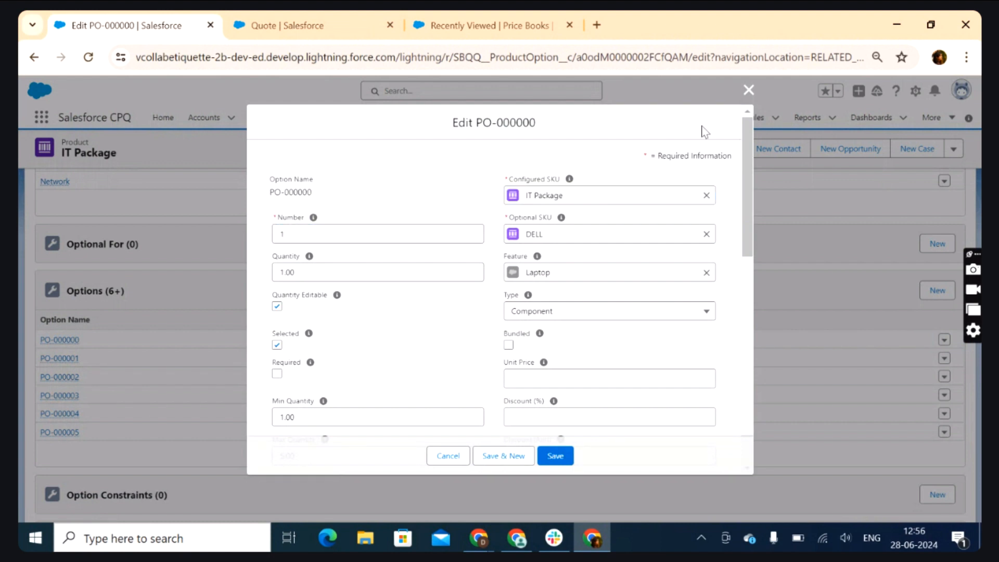
{"action": "left_click", "coordinate": [748, 91]}
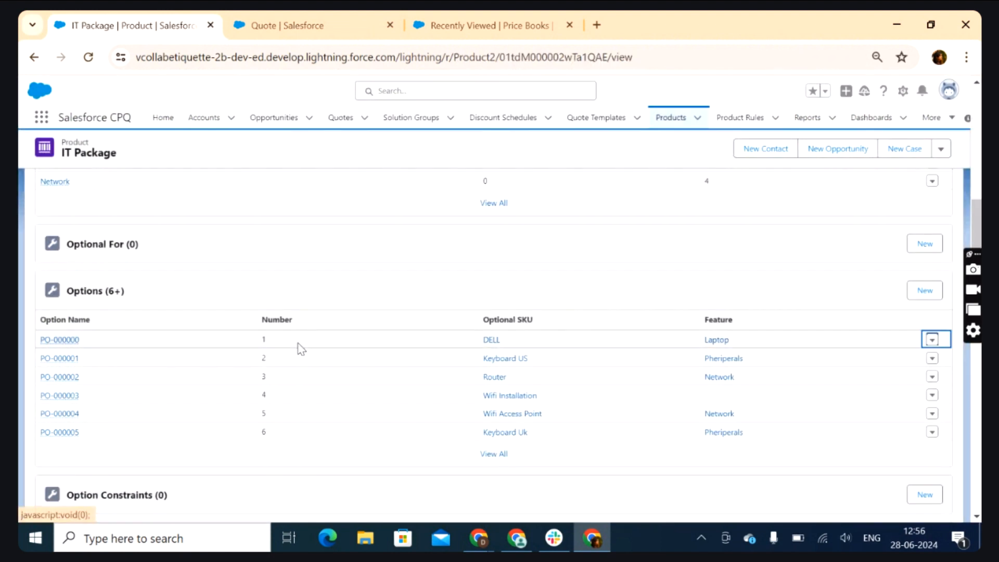
Step: Check the price books related to the IT Package and display the All list view of price books
{"action": "scroll", "coordinate": [300, 349], "scroll_direction": "down", "scroll_amount": 10}
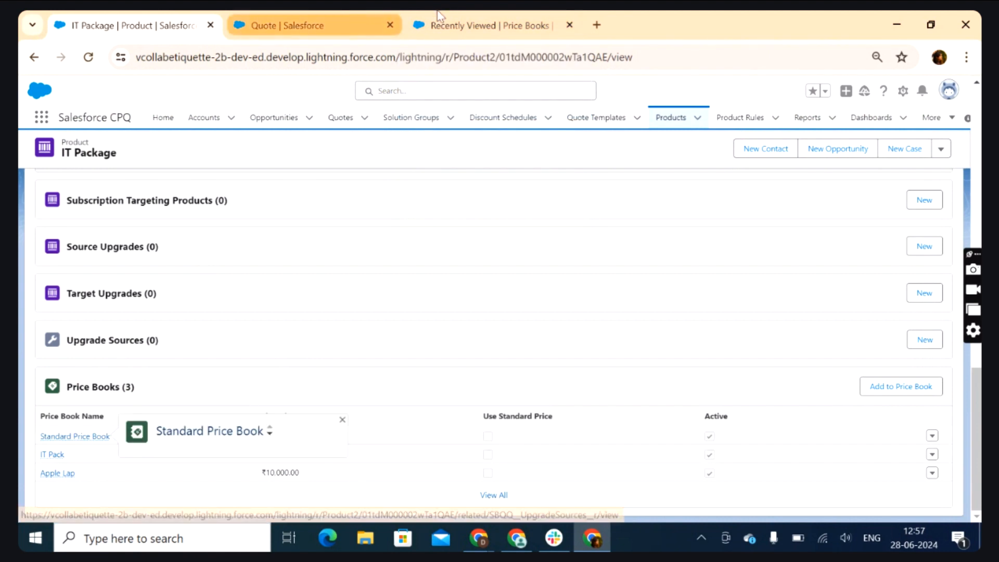
{"action": "left_click", "coordinate": [452, 22]}
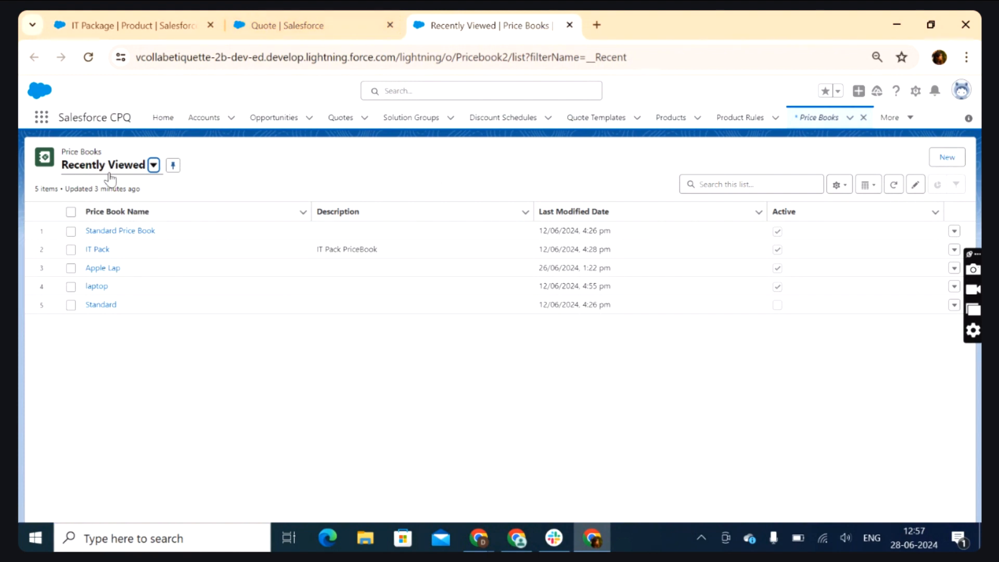
{"action": "left_click", "coordinate": [154, 165]}
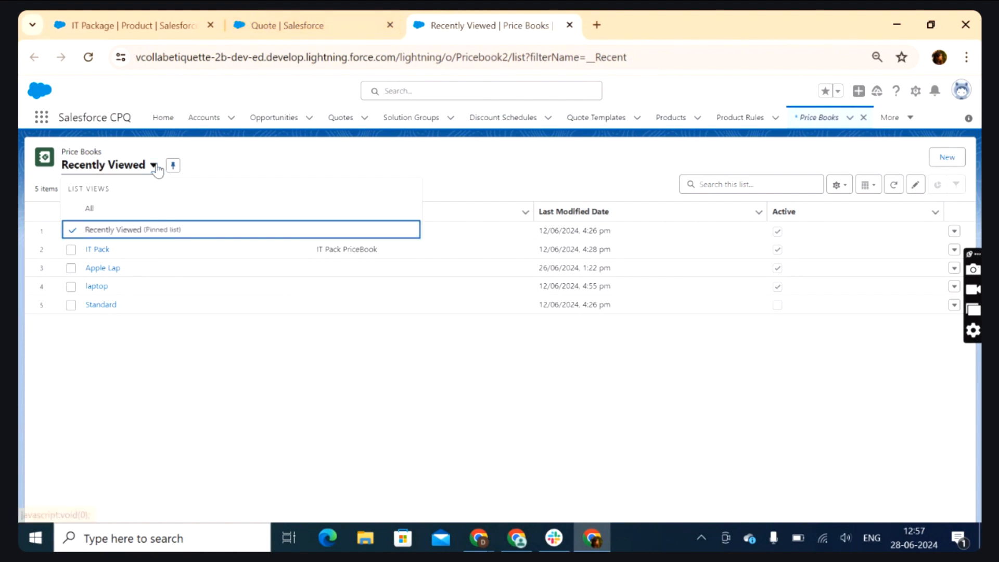
{"action": "left_click", "coordinate": [98, 209]}
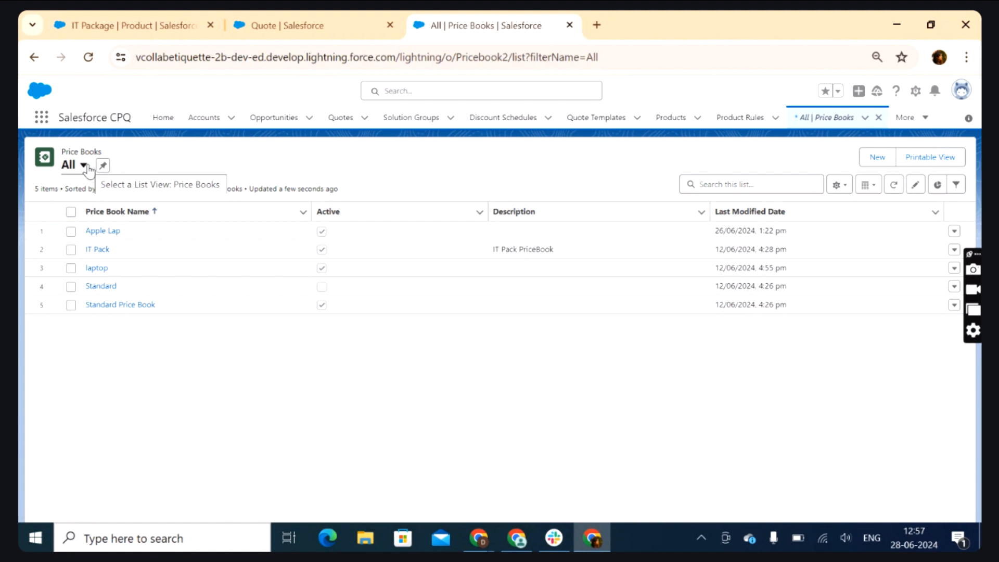
Step: Open the full list of product options related to the IT Package
{"action": "left_click", "coordinate": [151, 15]}
{"action": "scroll", "coordinate": [156, 343], "scroll_direction": "up", "scroll_amount": 10}
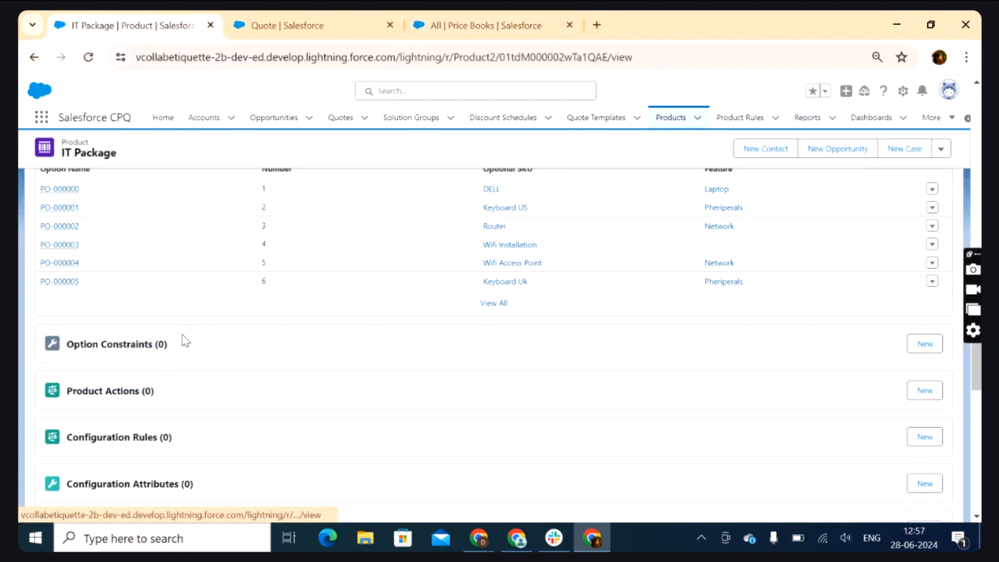
{"action": "scroll", "coordinate": [198, 321], "scroll_direction": "up", "scroll_amount": 3}
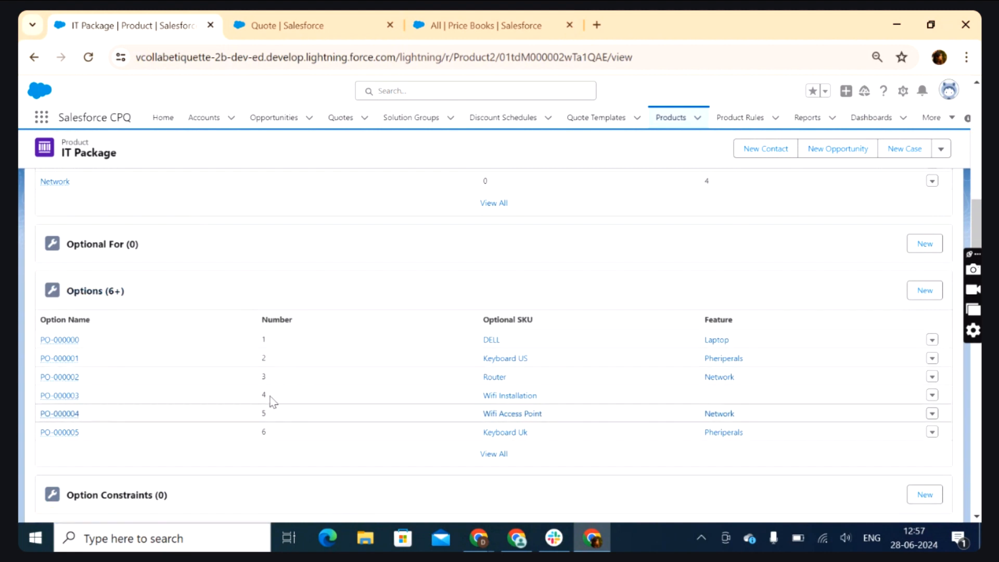
{"action": "left_click", "coordinate": [493, 454]}
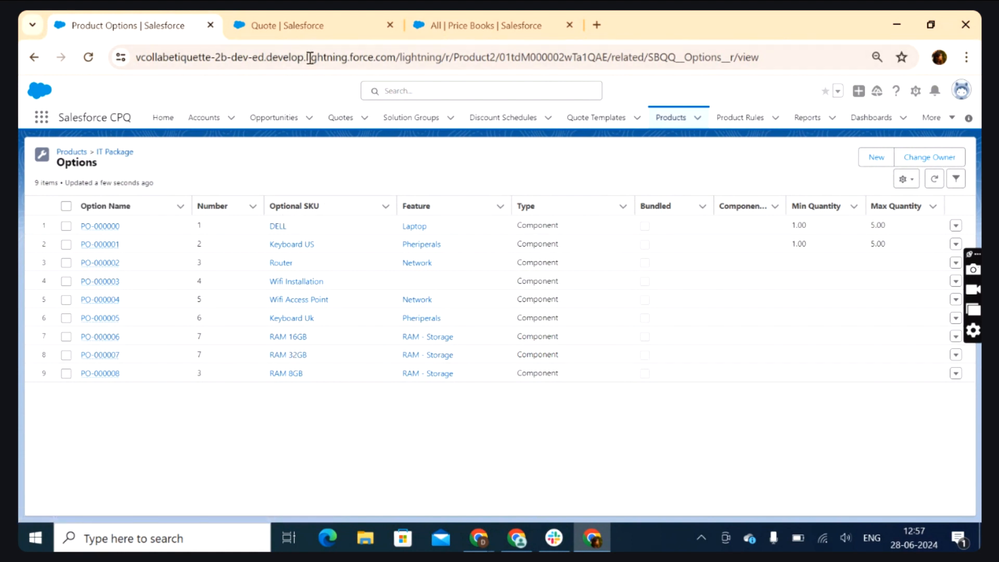
Step: Return to the IT Package product record and review its related features
{"action": "left_click", "coordinate": [61, 151]}
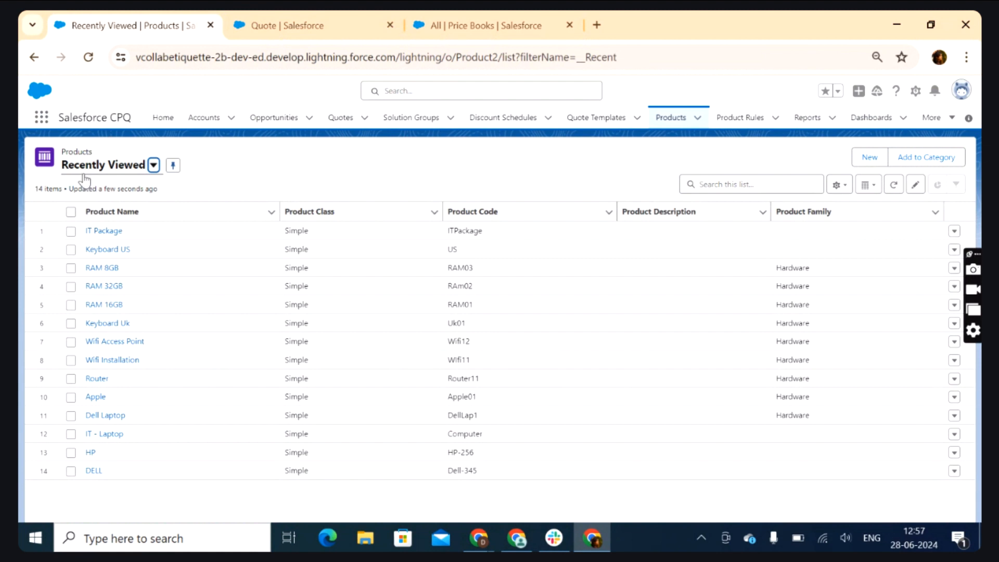
{"action": "left_click", "coordinate": [103, 231]}
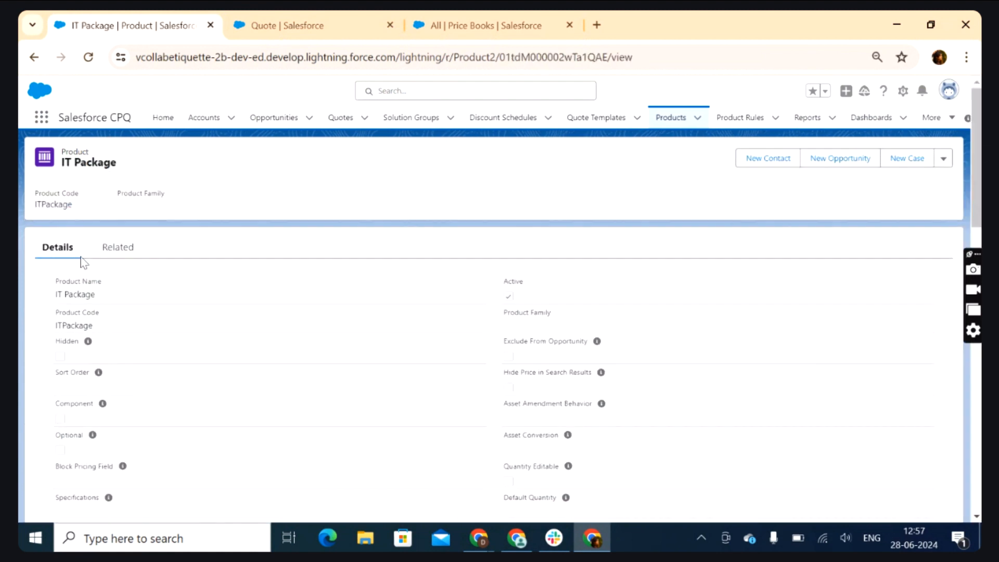
{"action": "left_click", "coordinate": [117, 248]}
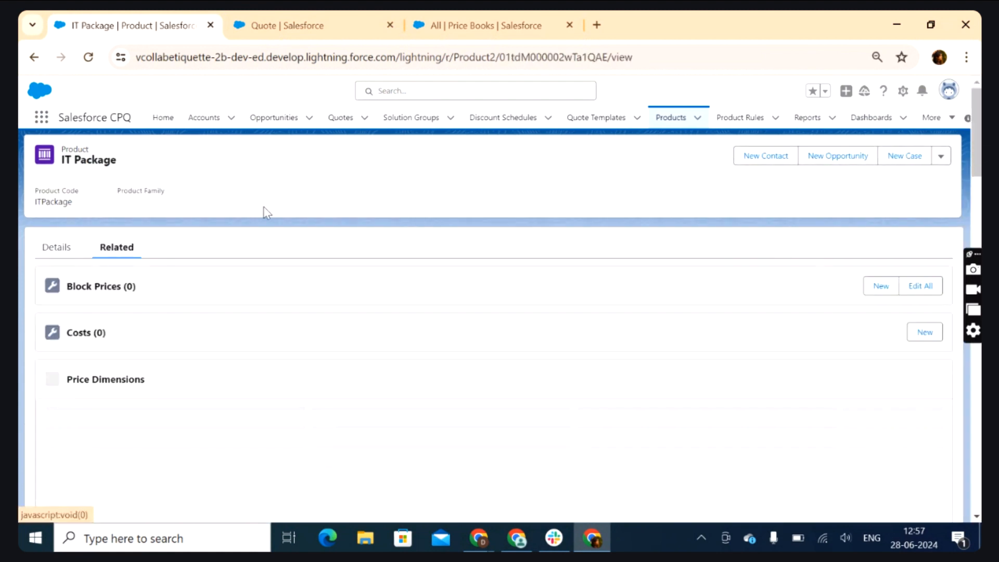
{"action": "scroll", "coordinate": [263, 216], "scroll_direction": "down", "scroll_amount": 3}
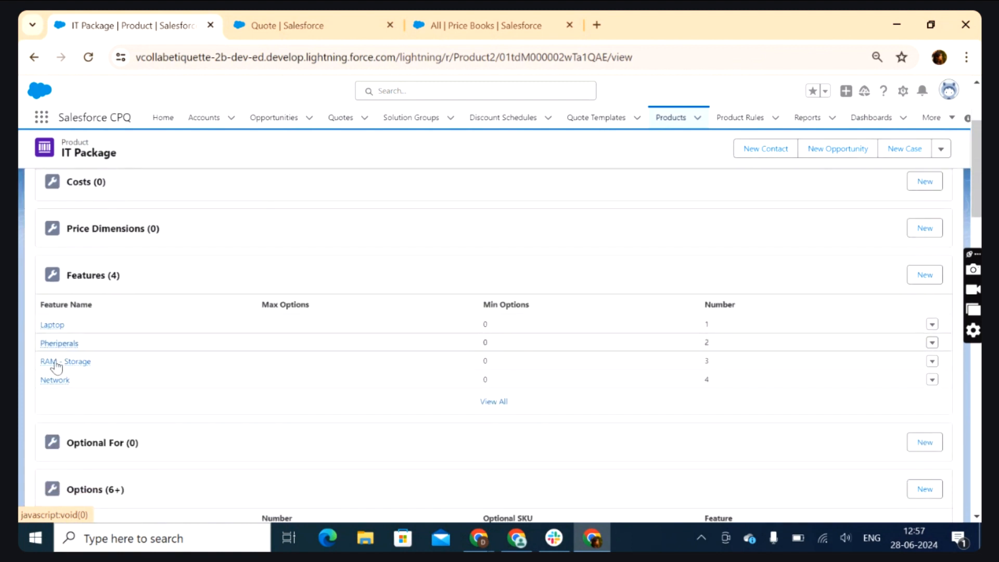
Step: Check the IT Package's features against the option groups shown in the quote's product configuration
{"action": "left_click", "coordinate": [455, 23]}
{"action": "left_click", "coordinate": [299, 17]}
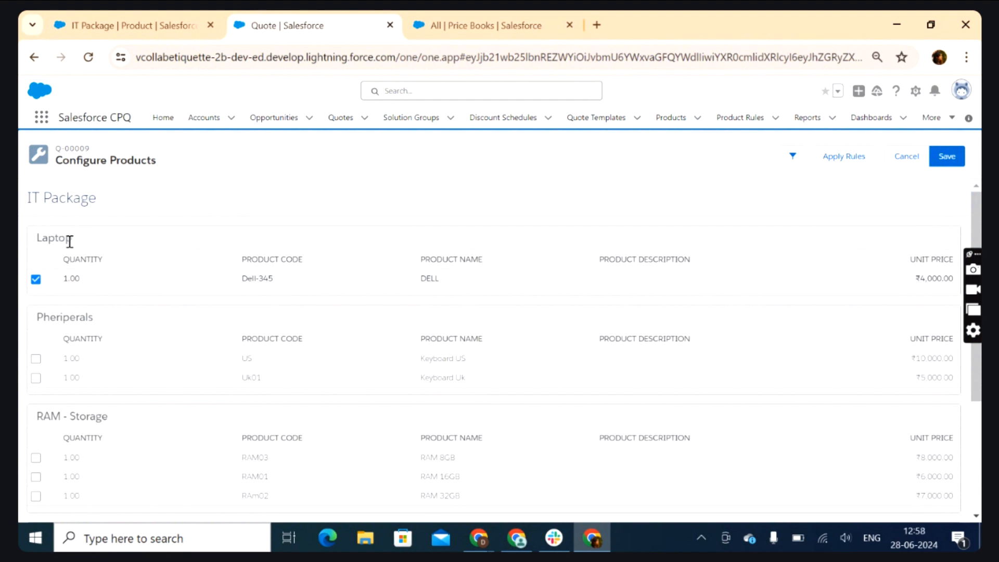
{"action": "scroll", "coordinate": [70, 241], "scroll_direction": "down", "scroll_amount": 2}
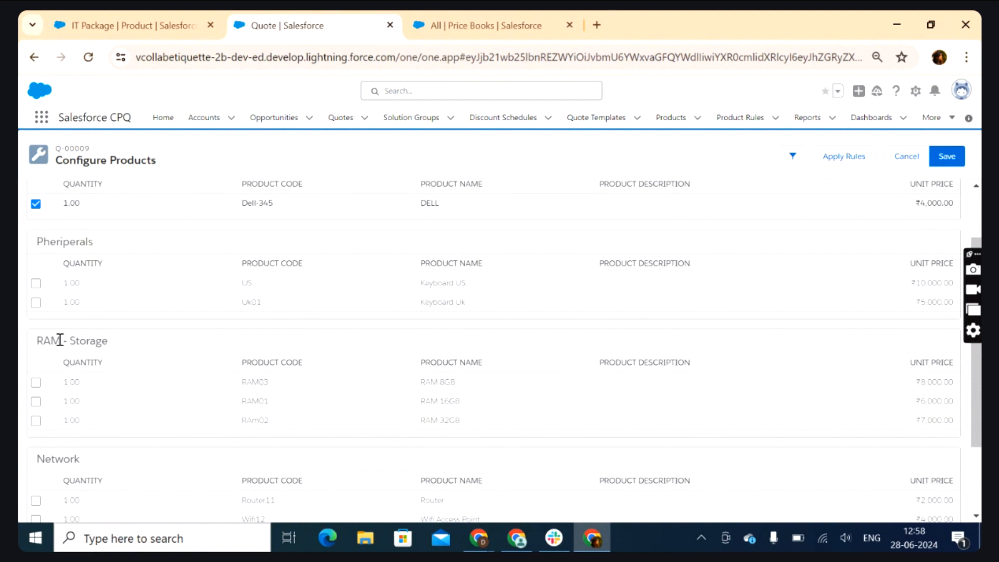
{"action": "scroll", "coordinate": [76, 279], "scroll_direction": "down", "scroll_amount": 1}
{"action": "scroll", "coordinate": [89, 319], "scroll_direction": "up", "scroll_amount": 3}
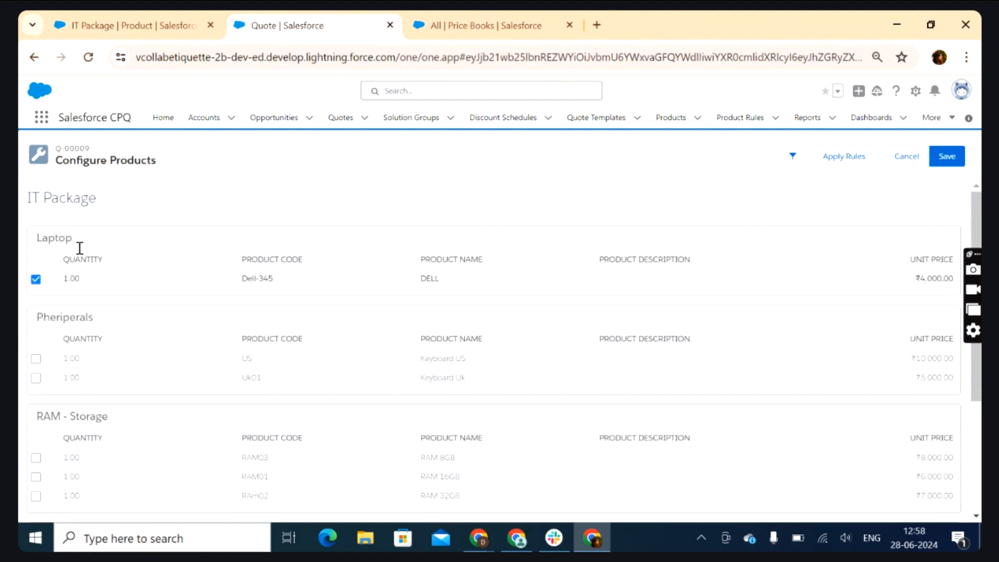
Step: Compare the options on the IT Package record with the products offered in each group of the quote configuration
{"action": "left_click", "coordinate": [130, 26]}
{"action": "scroll", "coordinate": [88, 280], "scroll_direction": "down", "scroll_amount": 4}
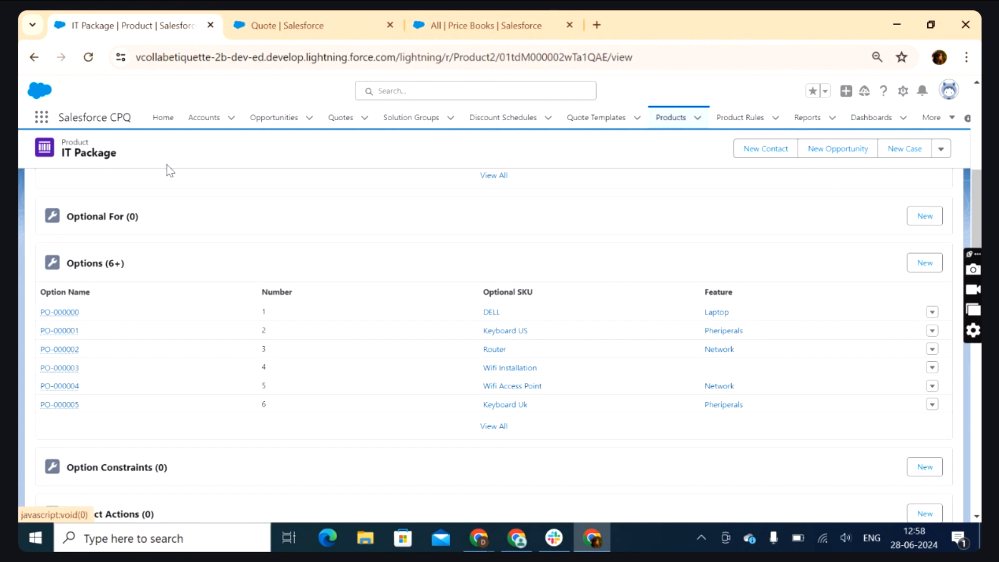
{"action": "left_click", "coordinate": [273, 17]}
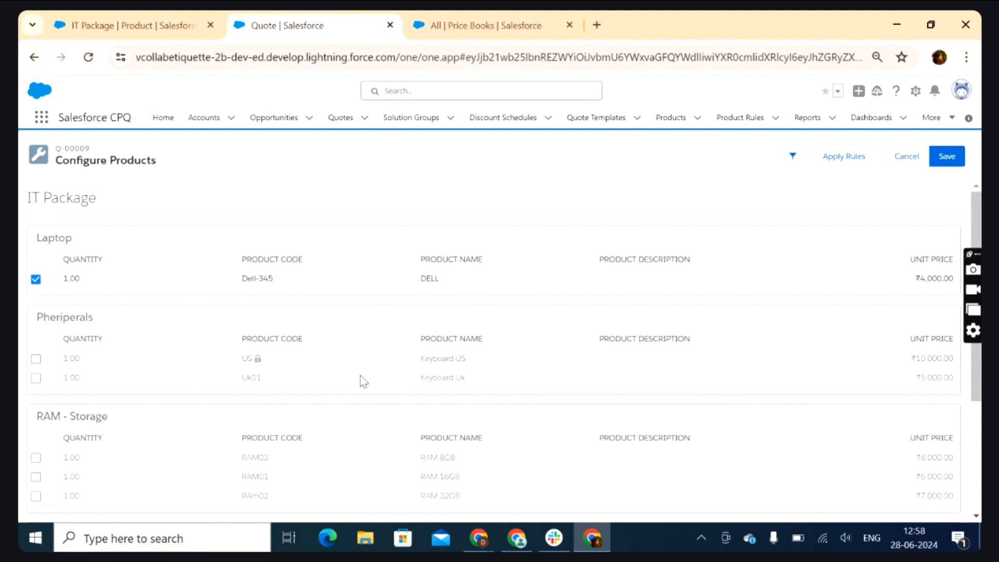
{"action": "scroll", "coordinate": [257, 364], "scroll_direction": "down", "scroll_amount": 3}
{"action": "scroll", "coordinate": [412, 272], "scroll_direction": "up", "scroll_amount": 3}
{"action": "scroll", "coordinate": [420, 276], "scroll_direction": "down", "scroll_amount": 3}
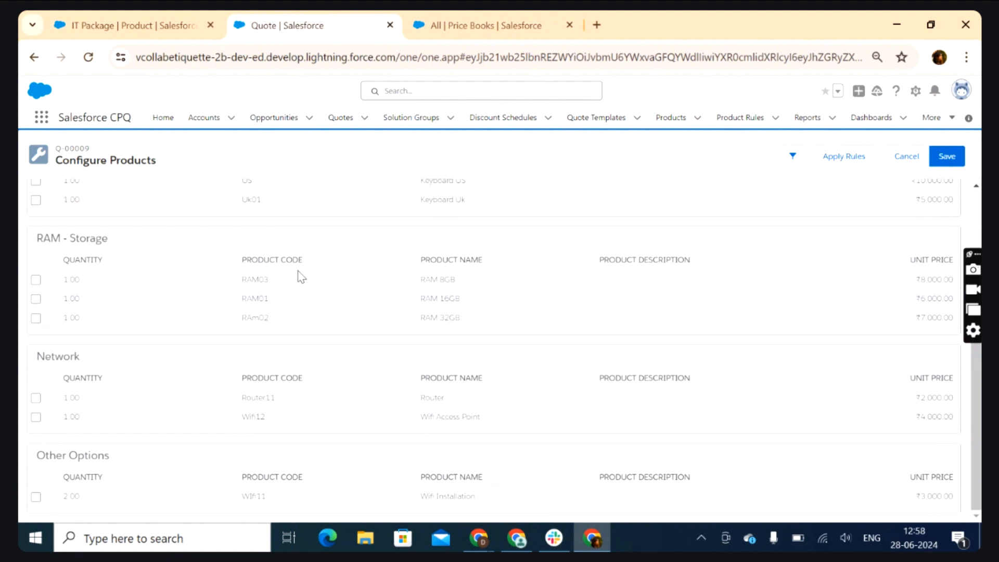
{"action": "scroll", "coordinate": [305, 283], "scroll_direction": "up", "scroll_amount": 3}
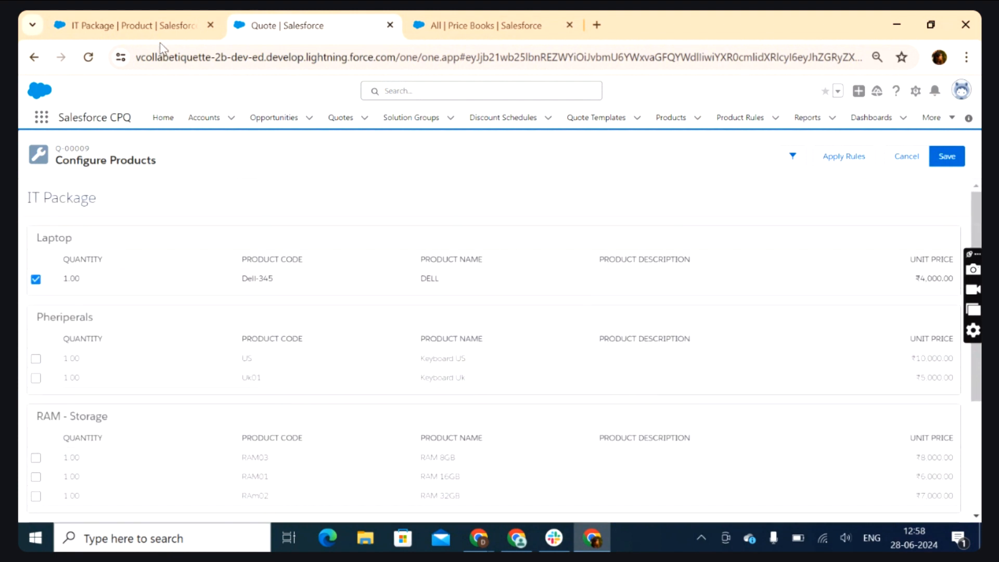
Step: Review the features and the optional SKU of each option on the IT Package product record
{"action": "left_click", "coordinate": [156, 25]}
{"action": "scroll", "coordinate": [108, 253], "scroll_direction": "up", "scroll_amount": 2}
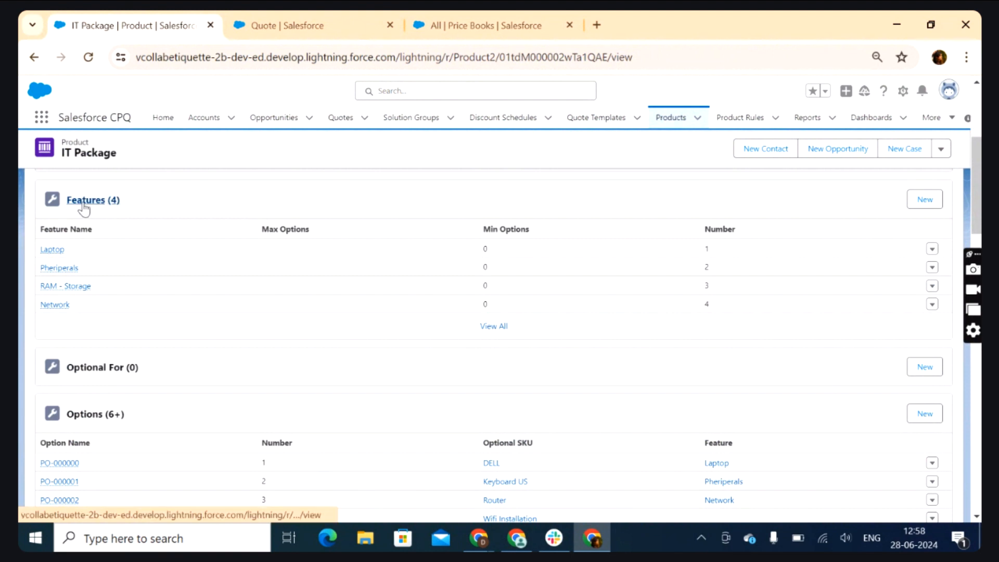
{"action": "scroll", "coordinate": [540, 373], "scroll_direction": "down", "scroll_amount": 1}
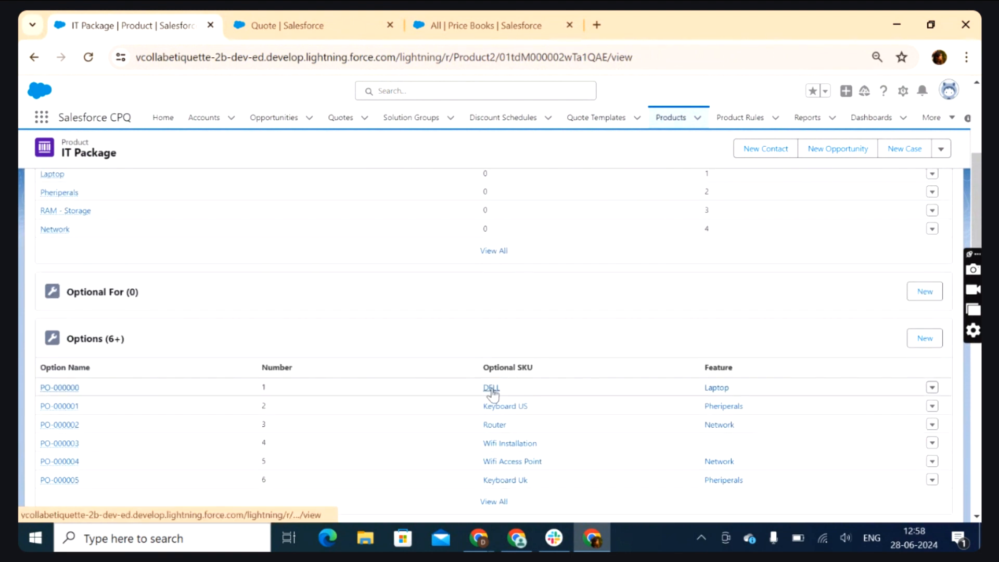
{"action": "left_click_drag", "start_coordinate": [466, 384], "coordinate": [515, 393]}
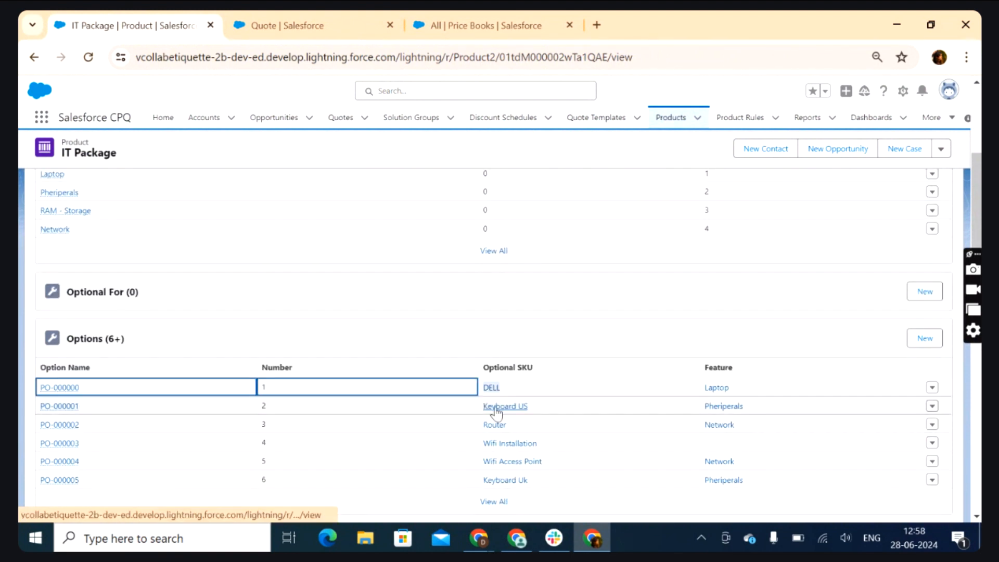
{"action": "left_click", "coordinate": [512, 326]}
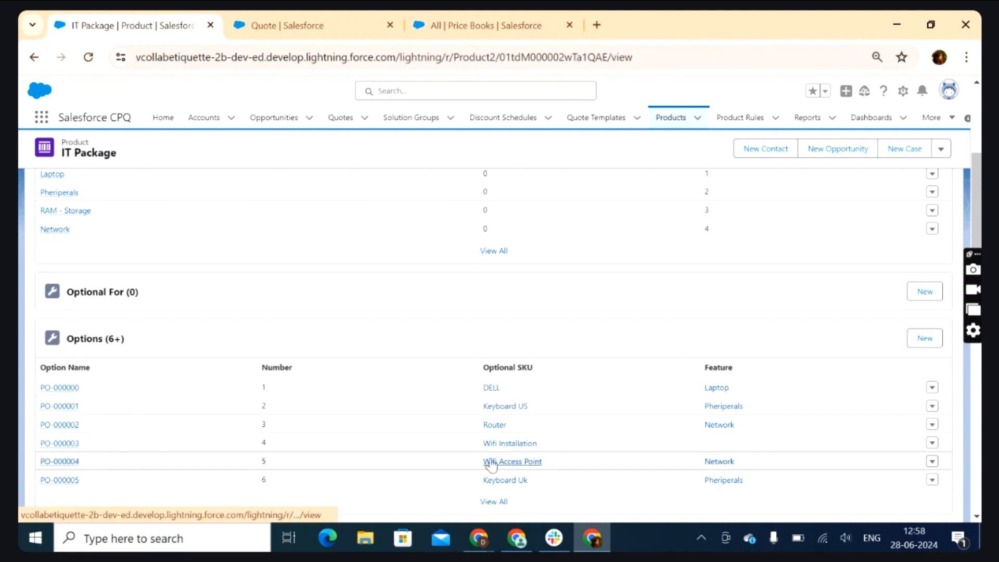
Step: Open a new product feature form for the IT Package and close it without saving
{"action": "scroll", "coordinate": [62, 254], "scroll_direction": "up", "scroll_amount": 1}
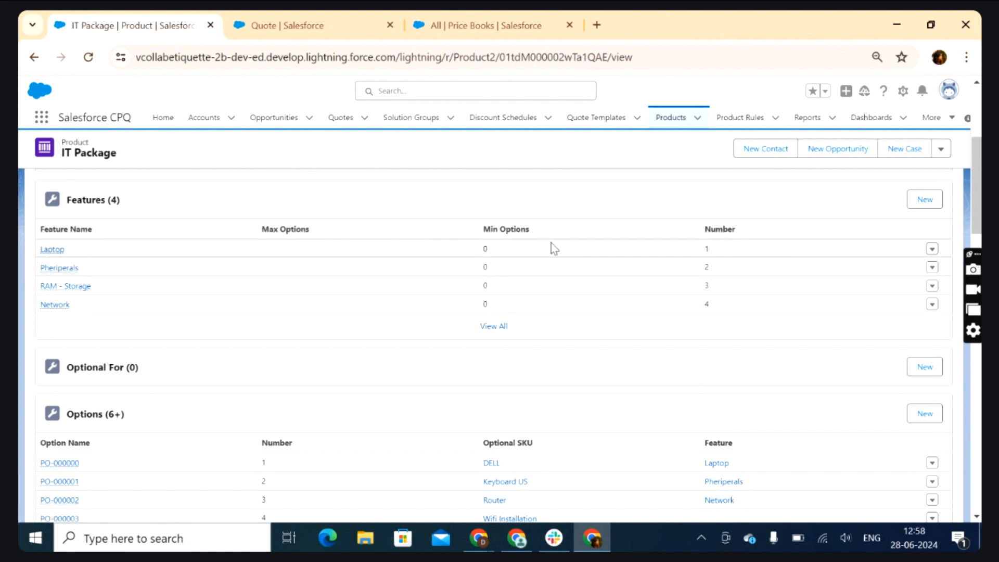
{"action": "left_click", "coordinate": [925, 200]}
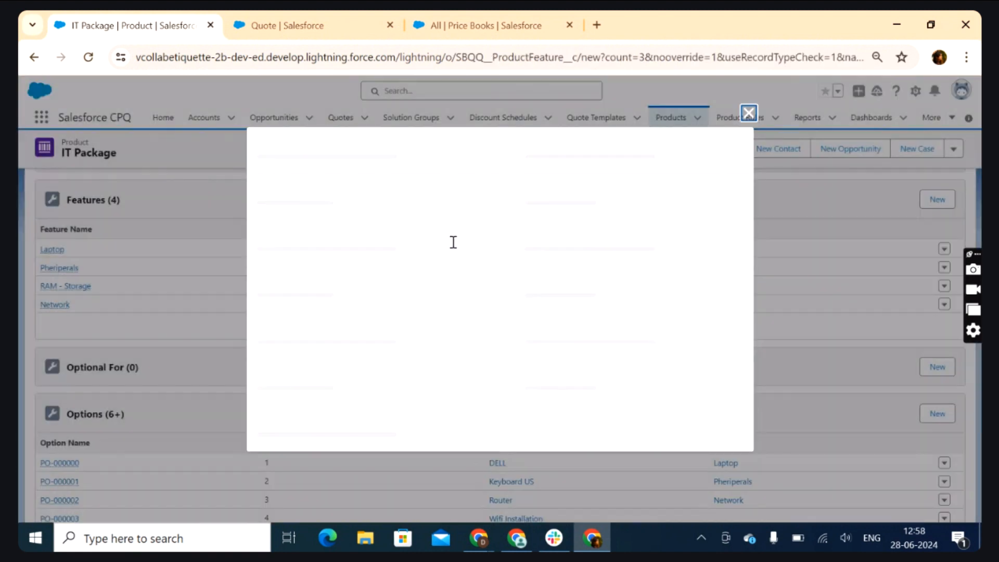
{"action": "left_click", "coordinate": [748, 110]}
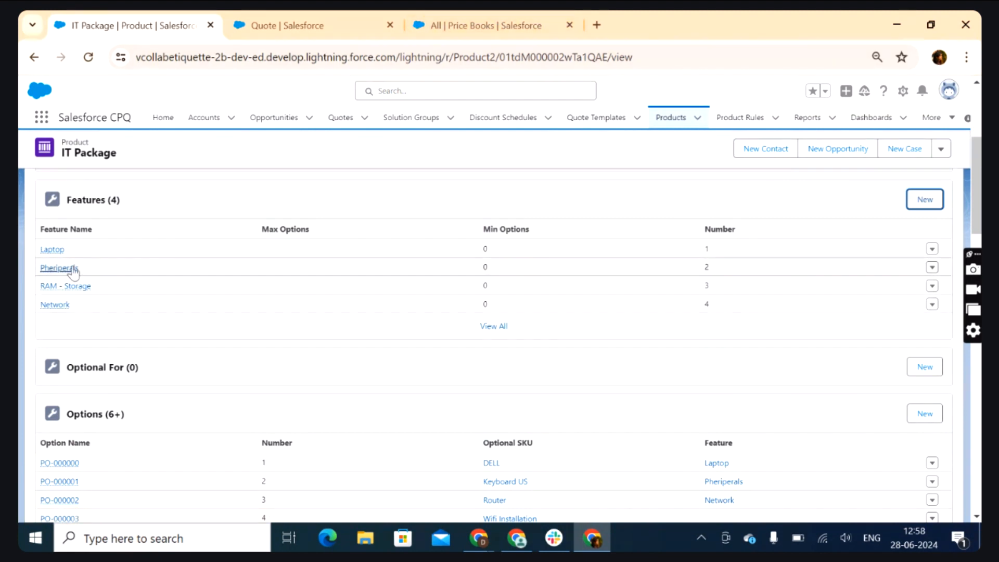
Step: Match the Laptop and Pheriperals groups in the quote configuration to the features listed on the IT Package record
{"action": "left_click", "coordinate": [530, 25]}
{"action": "left_click", "coordinate": [363, 18]}
{"action": "left_click_drag", "start_coordinate": [38, 250], "coordinate": [77, 253]}
{"action": "left_click_drag", "start_coordinate": [33, 317], "coordinate": [105, 322]}
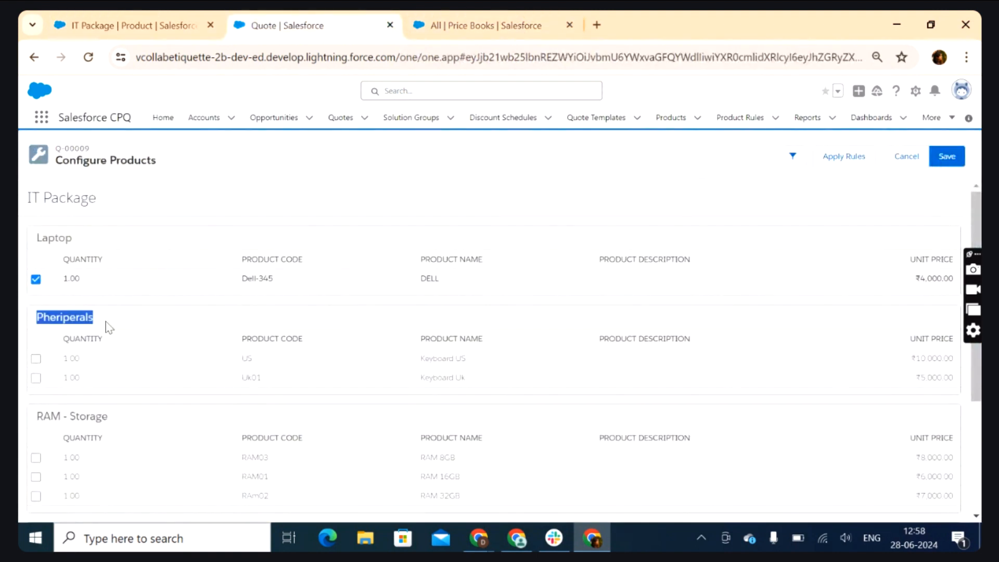
{"action": "left_click", "coordinate": [130, 25]}
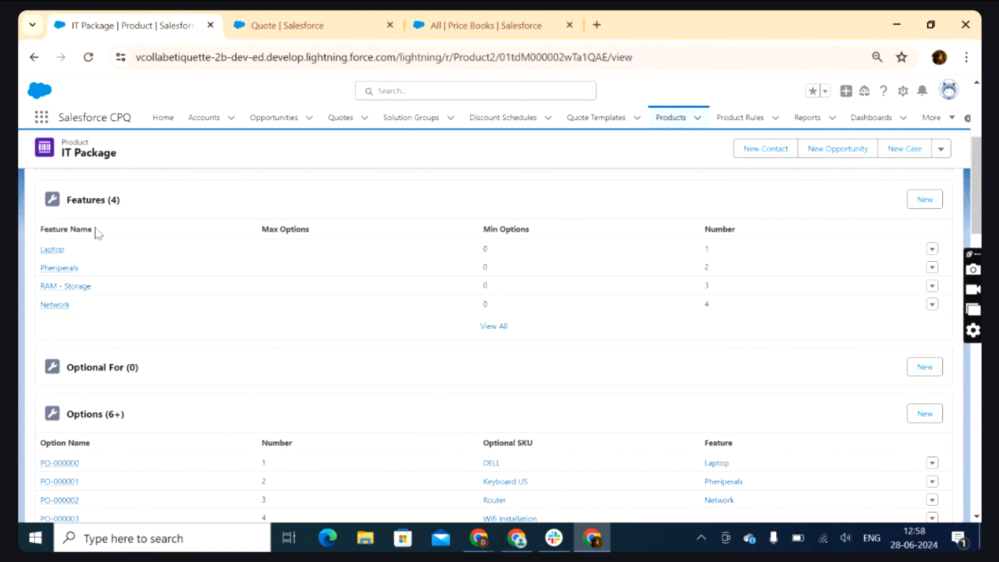
Step: Compare the Laptop, Pheriperals, RAM - Storage and Network groups in the quote configuration with the features on the IT Package record
{"action": "key", "text": "ctrl+Tab"}
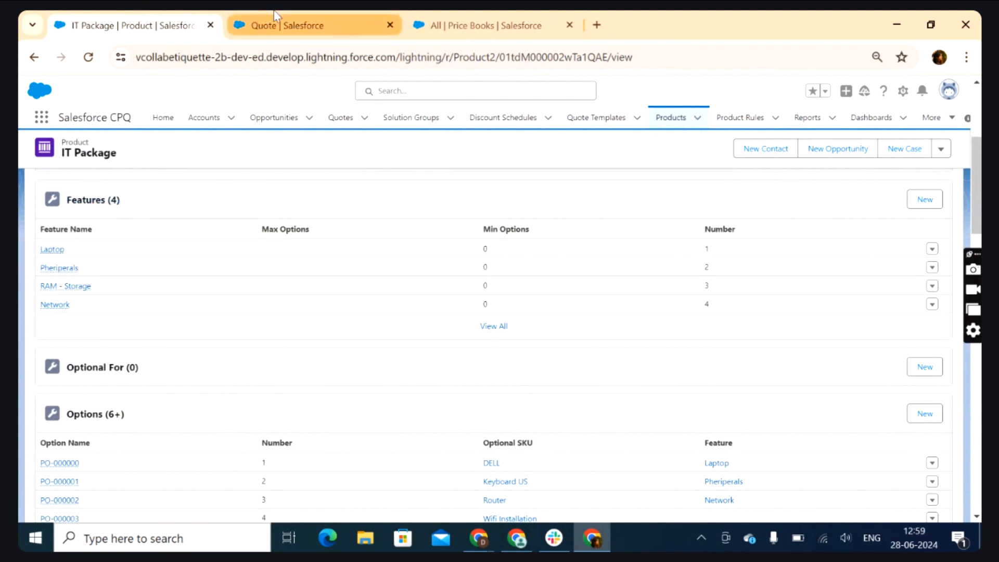
{"action": "left_click", "coordinate": [45, 241]}
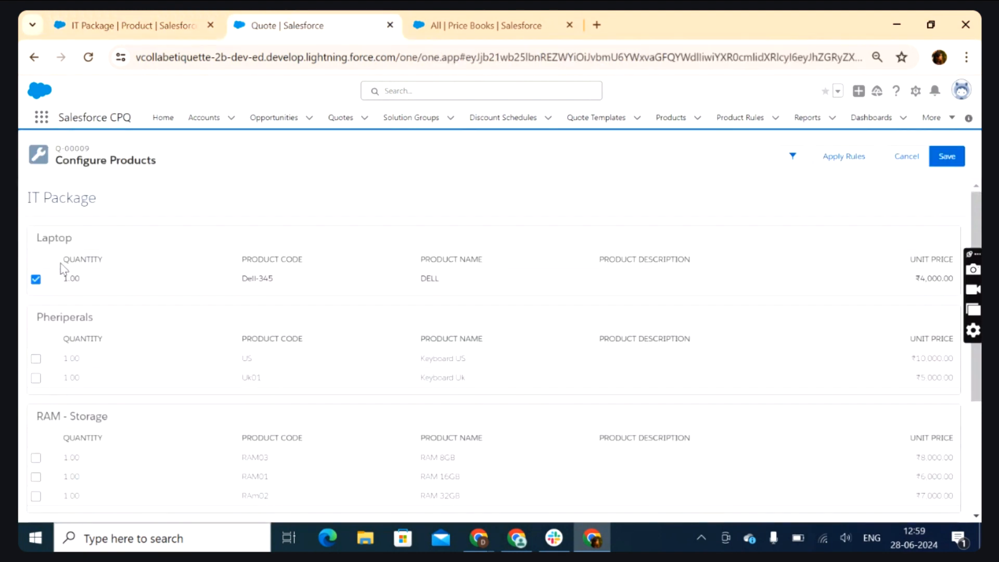
{"action": "scroll", "coordinate": [94, 365], "scroll_direction": "down", "scroll_amount": 1}
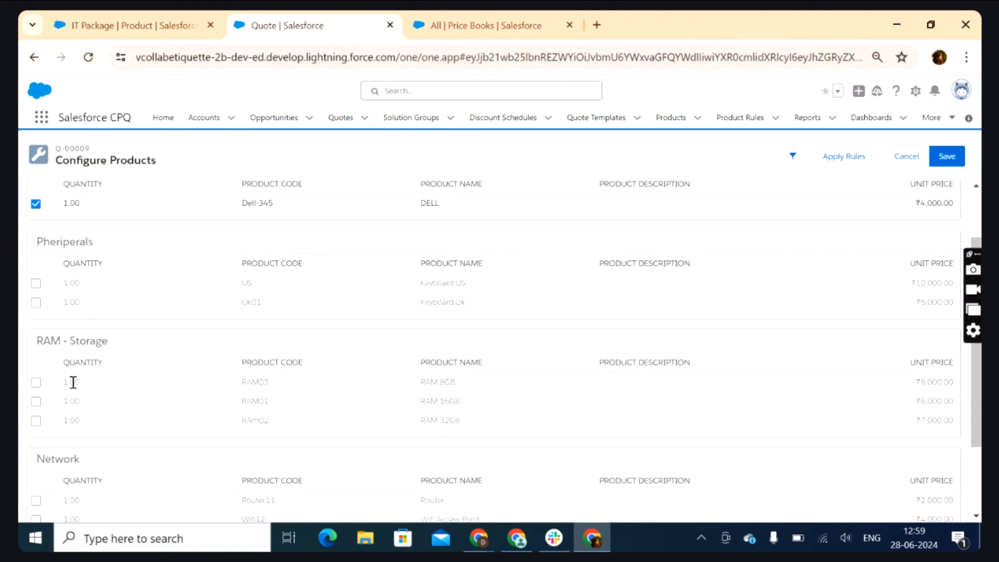
{"action": "scroll", "coordinate": [96, 408], "scroll_direction": "down", "scroll_amount": 1}
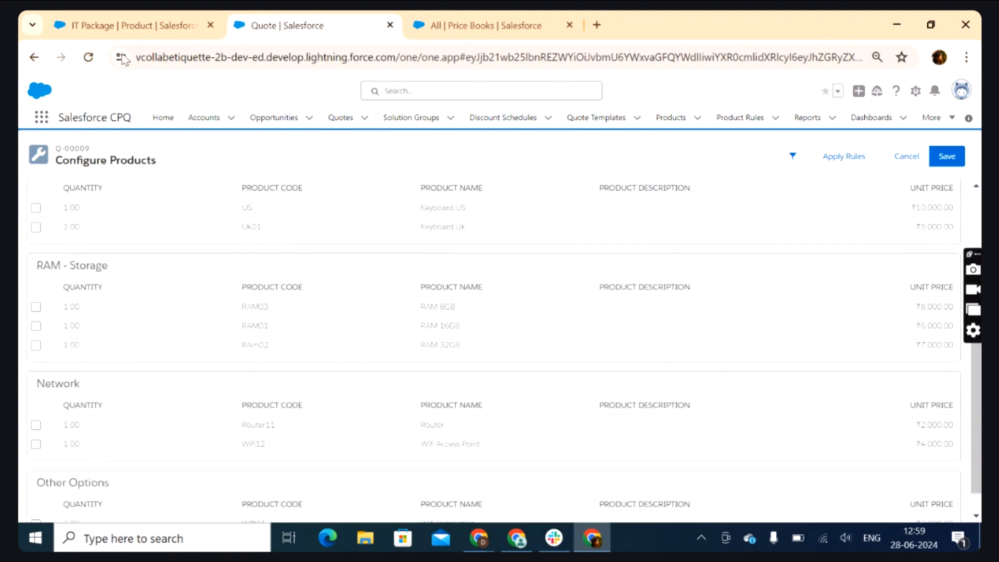
{"action": "left_click", "coordinate": [130, 25]}
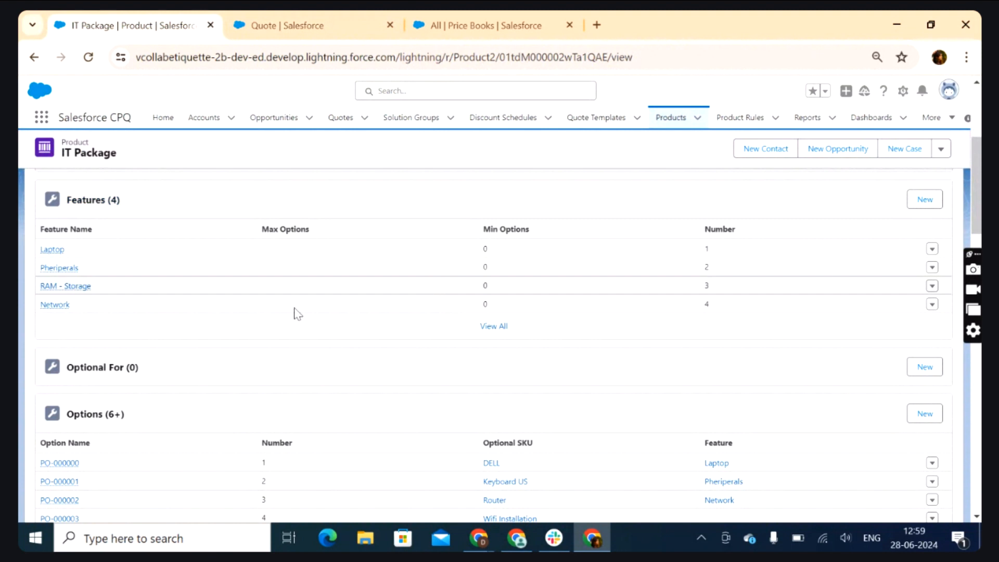
Step: Look at a blank product feature form for the IT Package, close it without saving, and view the record's options list
{"action": "scroll", "coordinate": [185, 286], "scroll_direction": "up", "scroll_amount": 1}
{"action": "left_click", "coordinate": [916, 274]}
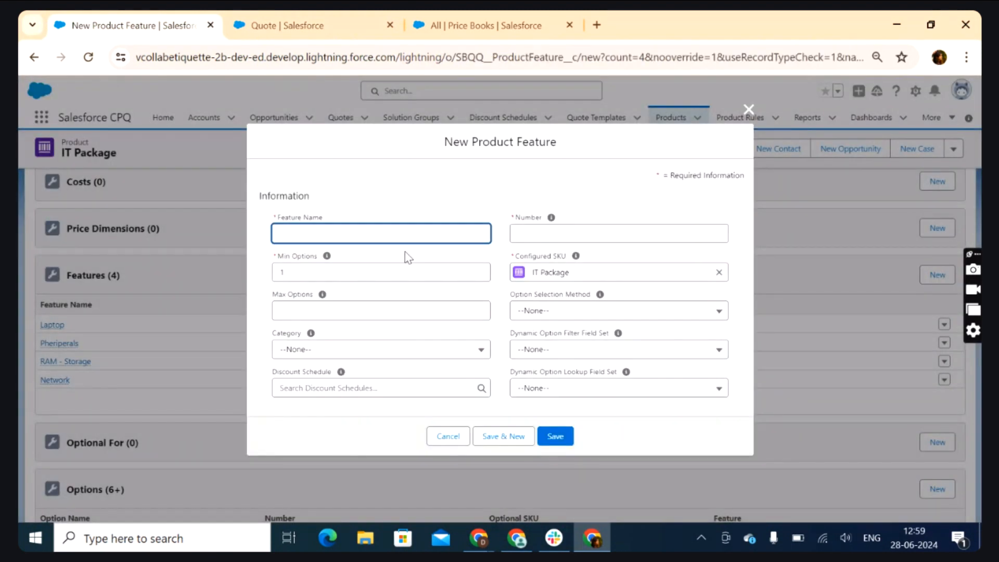
{"action": "left_click", "coordinate": [748, 108]}
{"action": "scroll", "coordinate": [327, 200], "scroll_direction": "down", "scroll_amount": 3}
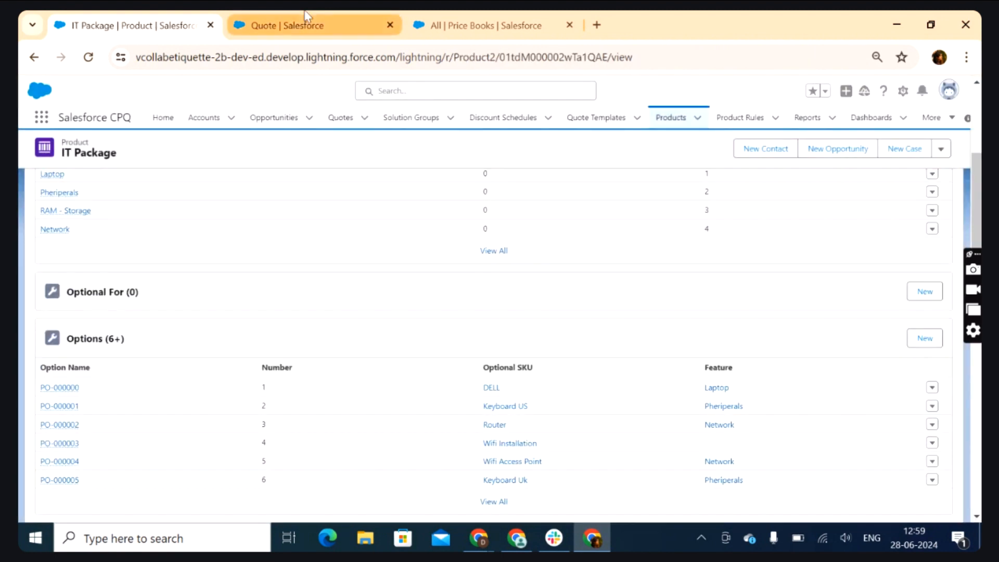
Step: Review every product group in the IT Package quote configuration, from Laptop through Other Options
{"action": "left_click", "coordinate": [324, 26]}
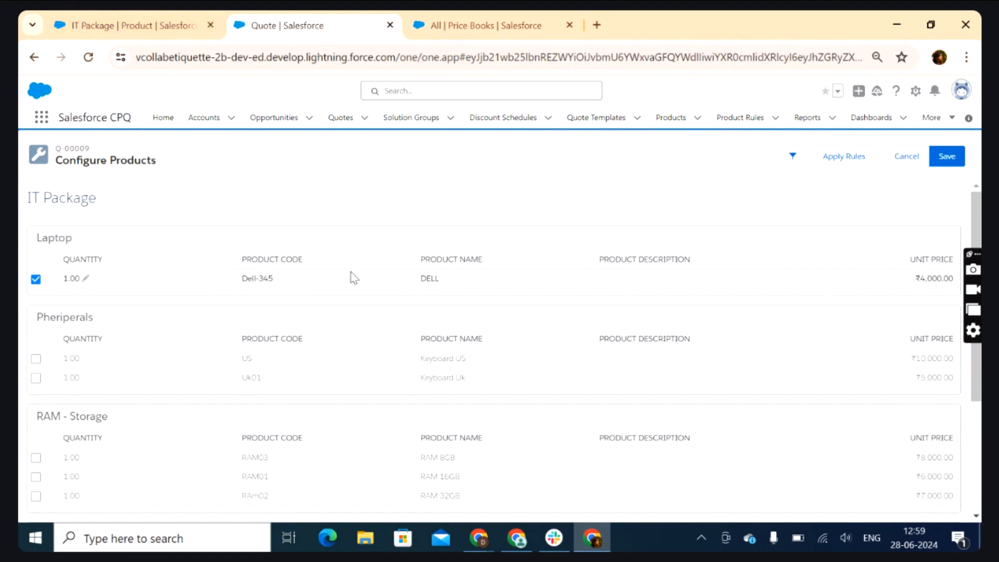
{"action": "scroll", "coordinate": [373, 295], "scroll_direction": "down", "scroll_amount": 3}
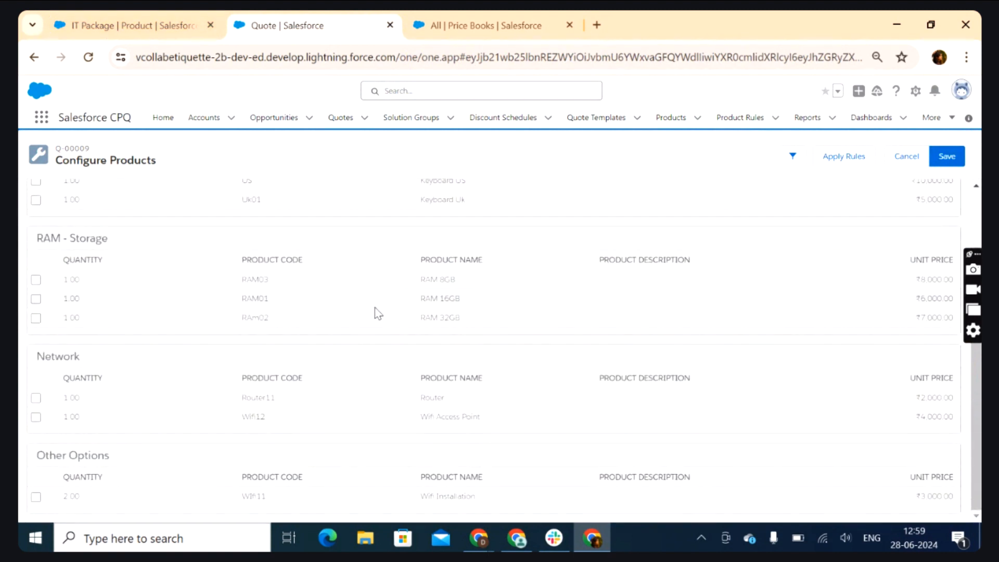
{"action": "scroll", "coordinate": [378, 313], "scroll_direction": "up", "scroll_amount": 3}
{"action": "scroll", "coordinate": [396, 289], "scroll_direction": "down", "scroll_amount": 3}
{"action": "scroll", "coordinate": [364, 296], "scroll_direction": "up", "scroll_amount": 3}
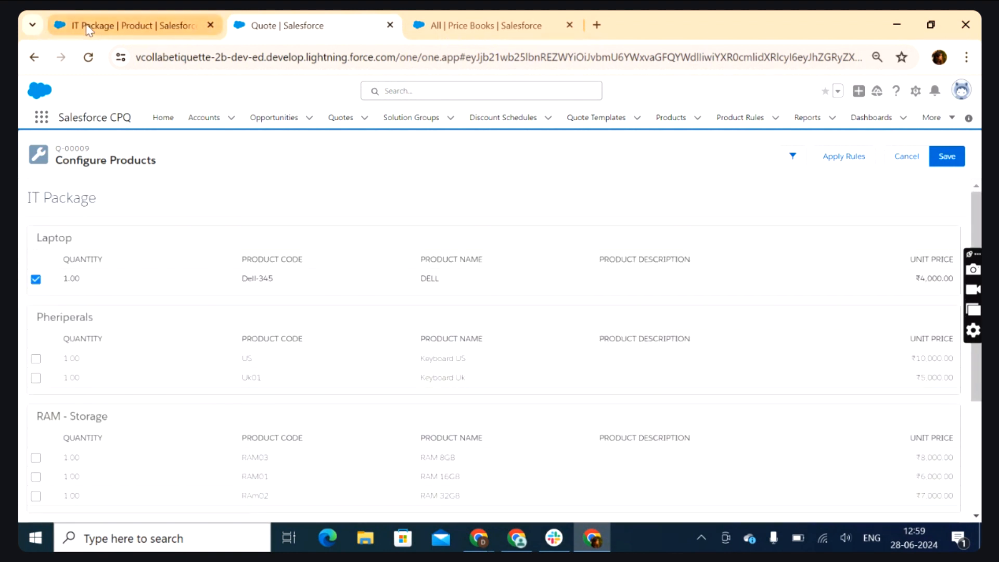
Step: Open the Laptop feature of the IT Package record for editing and examine its Category and Option Selection Method choices
{"action": "left_click", "coordinate": [131, 25]}
{"action": "scroll", "coordinate": [165, 253], "scroll_direction": "up", "scroll_amount": 3}
{"action": "scroll", "coordinate": [405, 379], "scroll_direction": "up", "scroll_amount": 2}
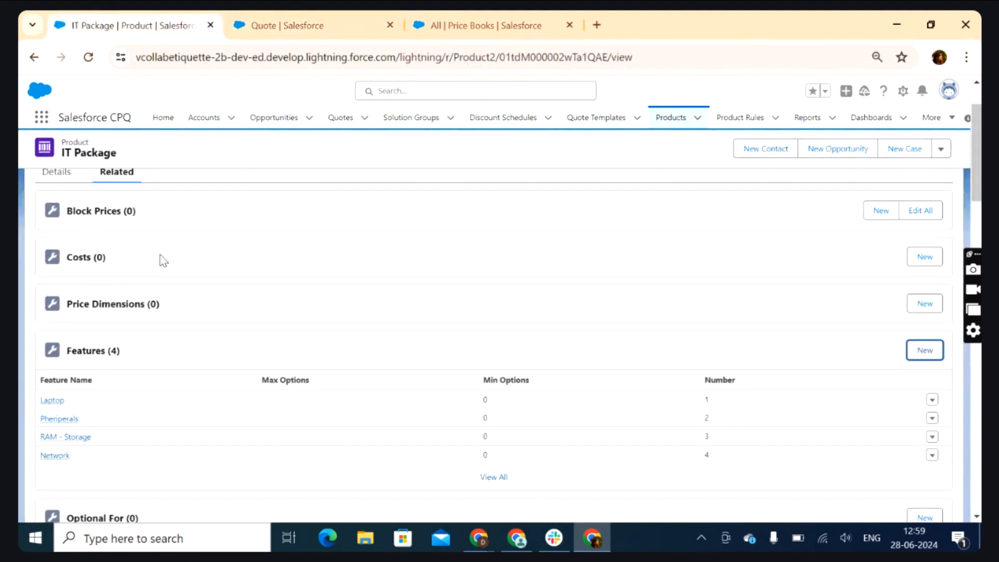
{"action": "scroll", "coordinate": [215, 384], "scroll_direction": "down", "scroll_amount": 3}
{"action": "scroll", "coordinate": [216, 380], "scroll_direction": "up", "scroll_amount": 2}
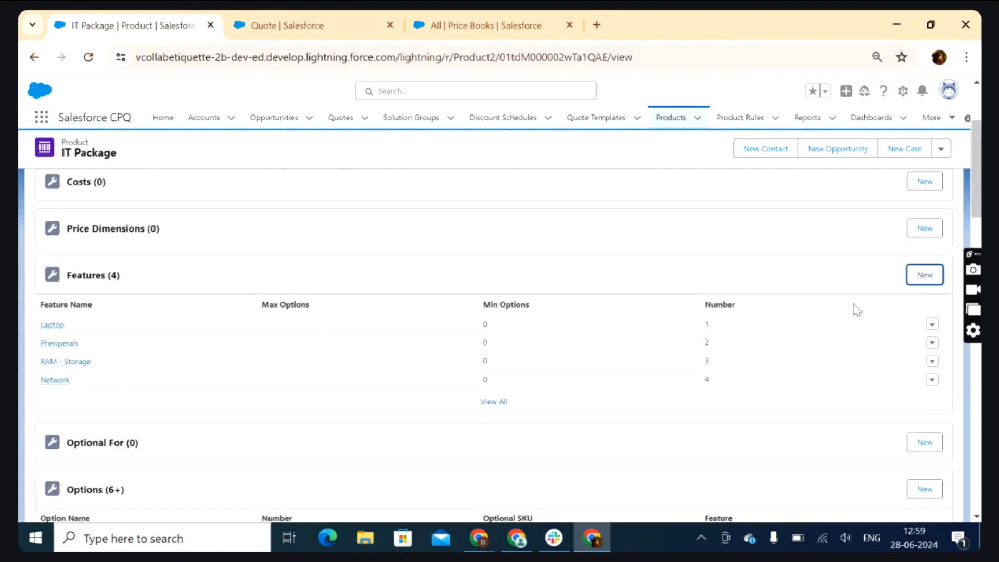
{"action": "left_click", "coordinate": [932, 324]}
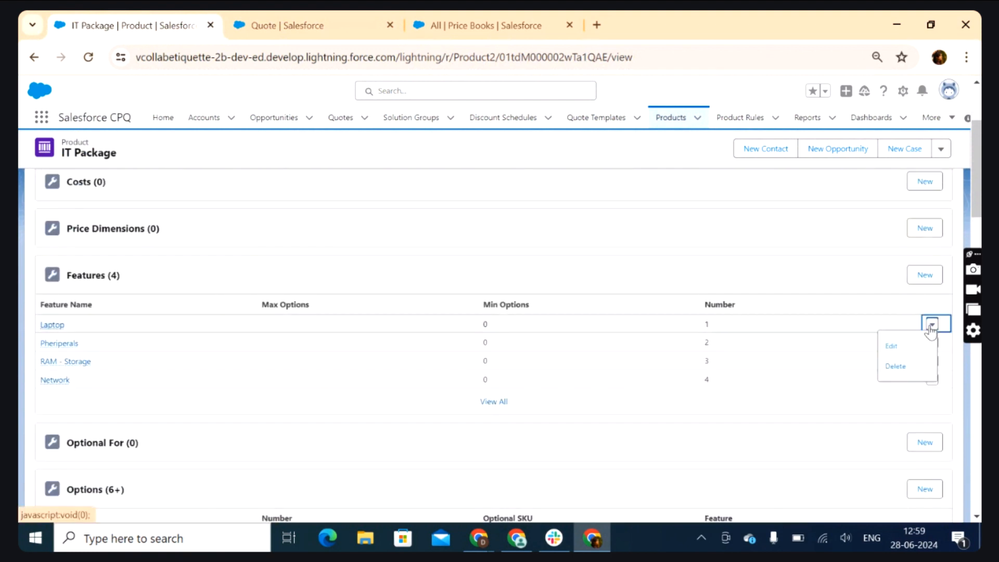
{"action": "left_click", "coordinate": [911, 346]}
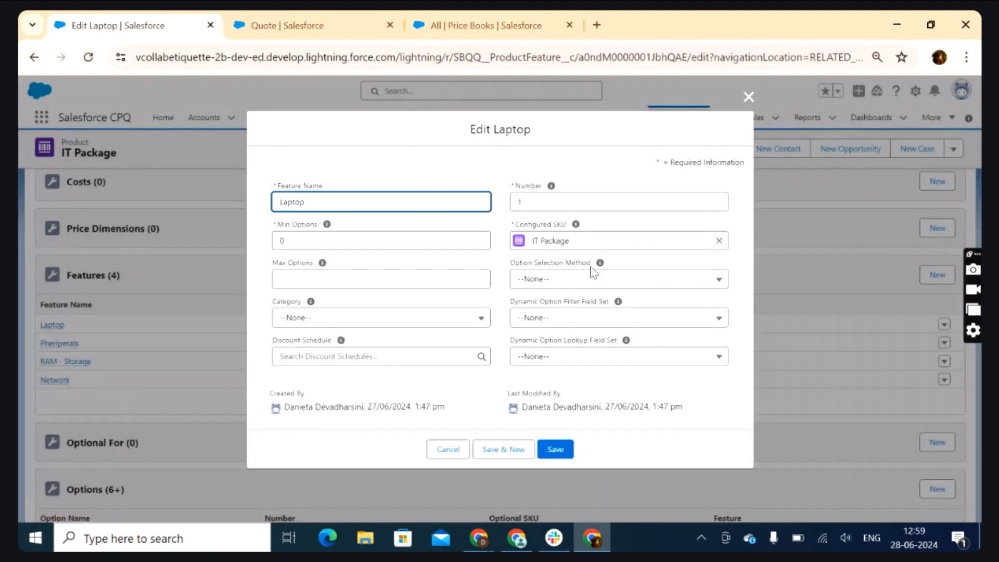
{"action": "left_click", "coordinate": [313, 318]}
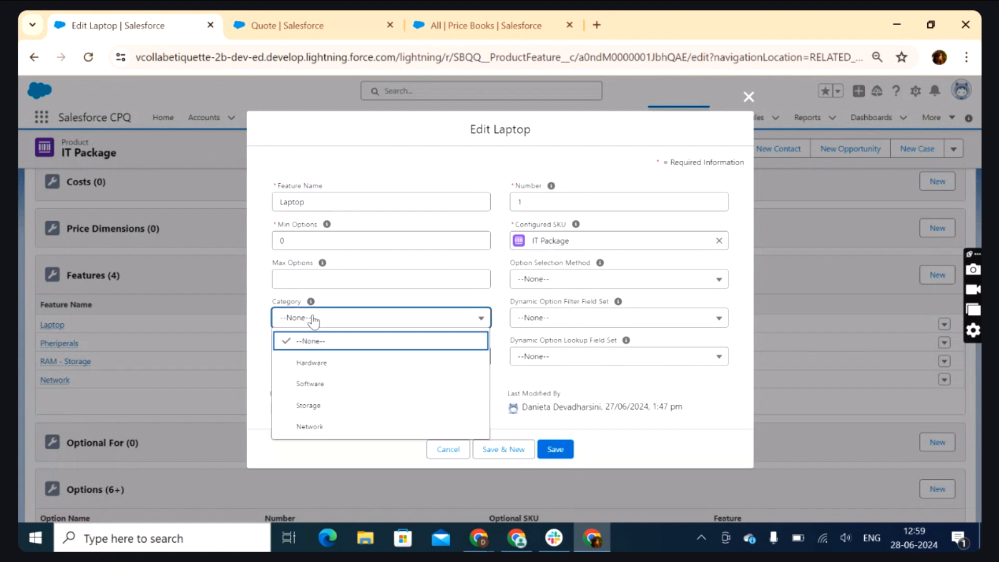
{"action": "left_click", "coordinate": [312, 319]}
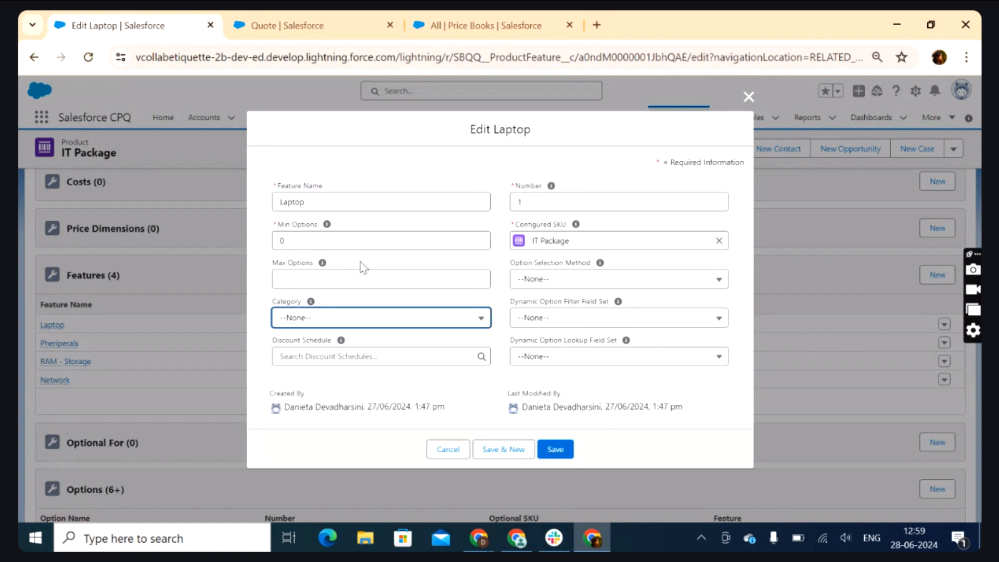
{"action": "left_click", "coordinate": [546, 280]}
{"action": "left_click", "coordinate": [528, 279]}
{"action": "left_click", "coordinate": [497, 263]}
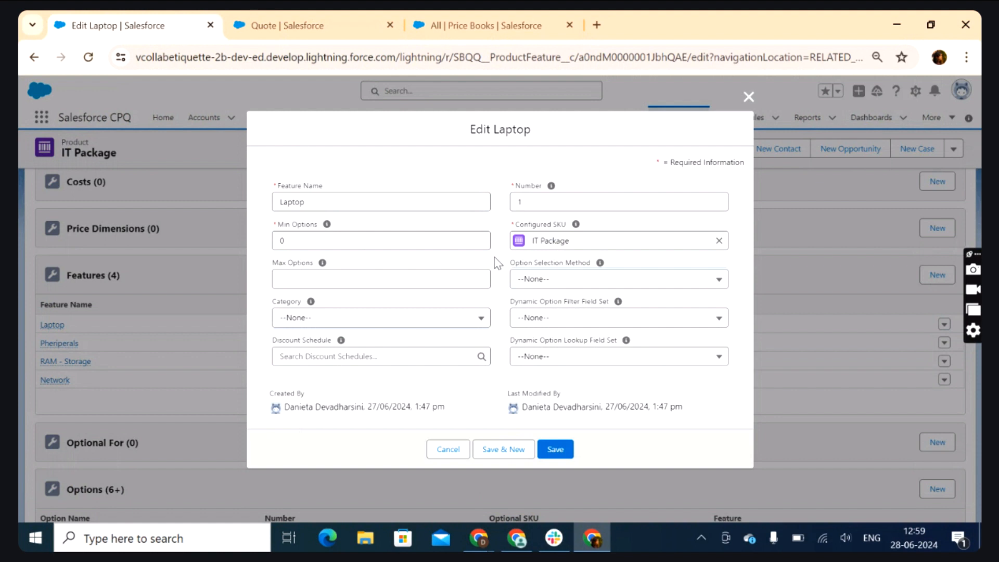
Step: Switch to the CPQ notes in Google Docs, read the Product Feature and Category sections, and return to Salesforce
{"action": "mouse_move", "coordinate": [518, 536]}
{"action": "left_click", "coordinate": [514, 489]}
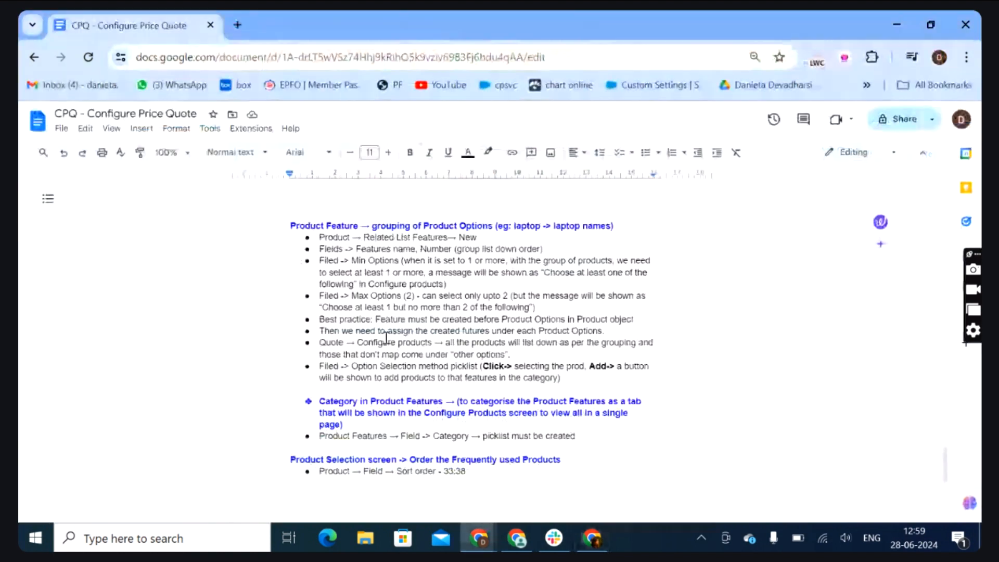
{"action": "scroll", "coordinate": [384, 337], "scroll_direction": "up", "scroll_amount": 1}
{"action": "scroll", "coordinate": [384, 337], "scroll_direction": "down", "scroll_amount": 1}
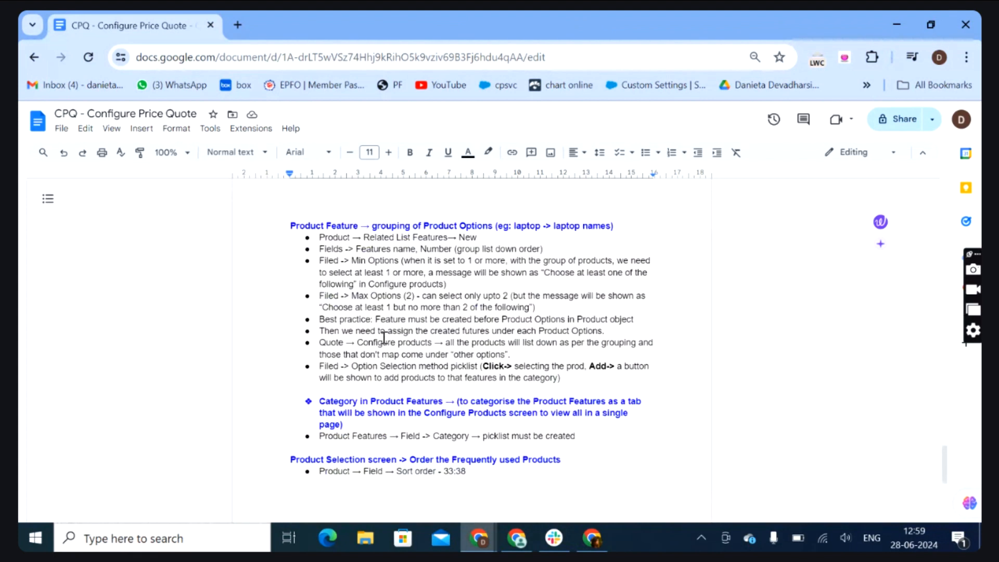
{"action": "left_click", "coordinate": [888, 23]}
Step: Examine the Category choices of the Laptop feature and close its edit form without saving
{"action": "left_click", "coordinate": [329, 320]}
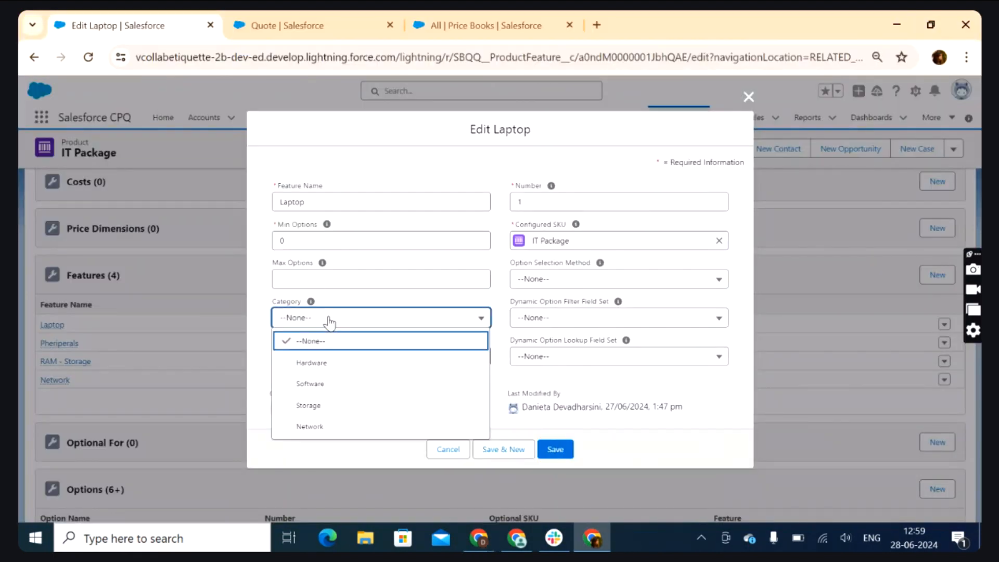
{"action": "left_click", "coordinate": [259, 328]}
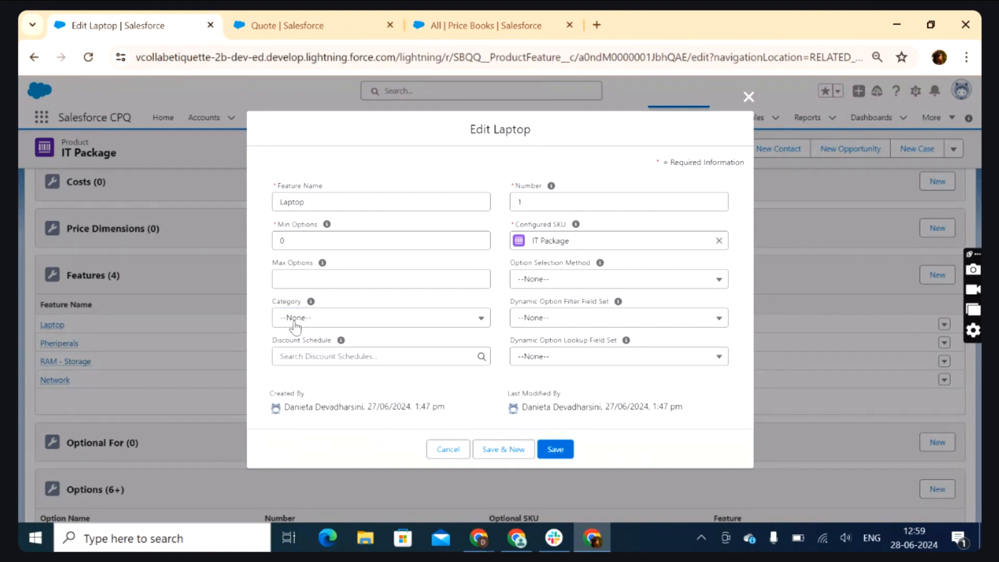
{"action": "left_click", "coordinate": [295, 325]}
{"action": "left_click", "coordinate": [295, 326]}
{"action": "left_click", "coordinate": [298, 324]}
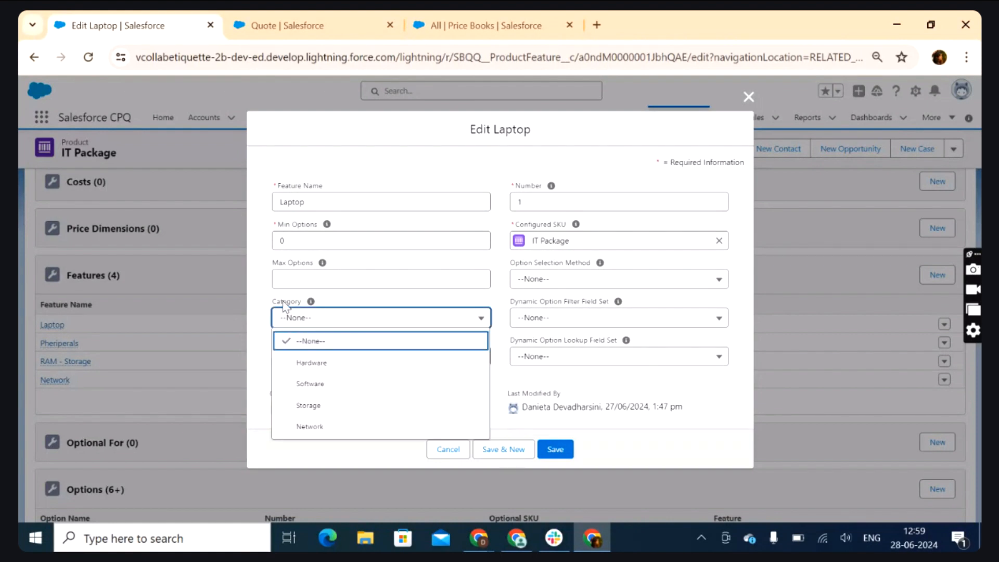
{"action": "left_click", "coordinate": [749, 98]}
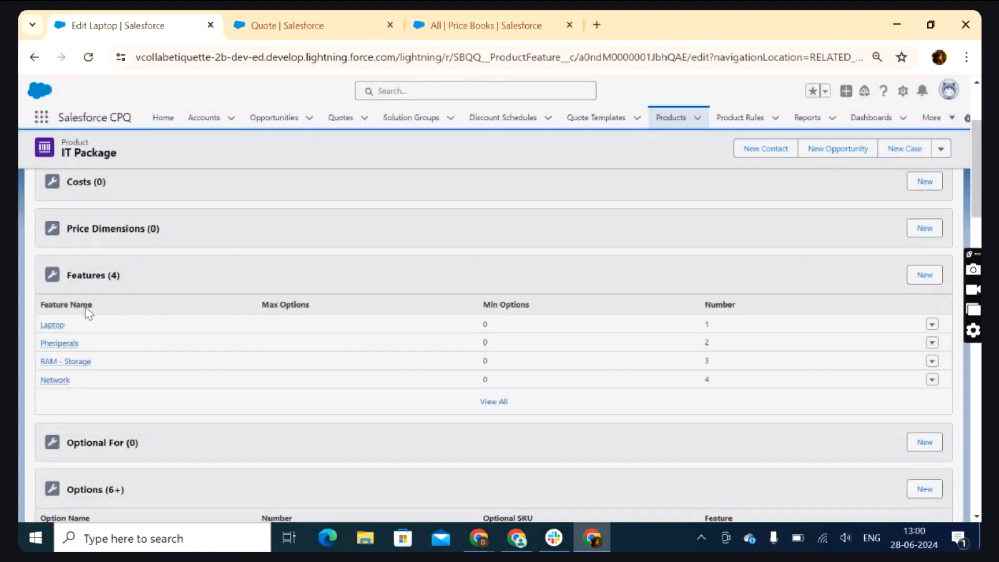
Step: Check the Category choices in a new product feature form against the quote's configuration groups, and leave the form without saving
{"action": "left_click", "coordinate": [933, 279]}
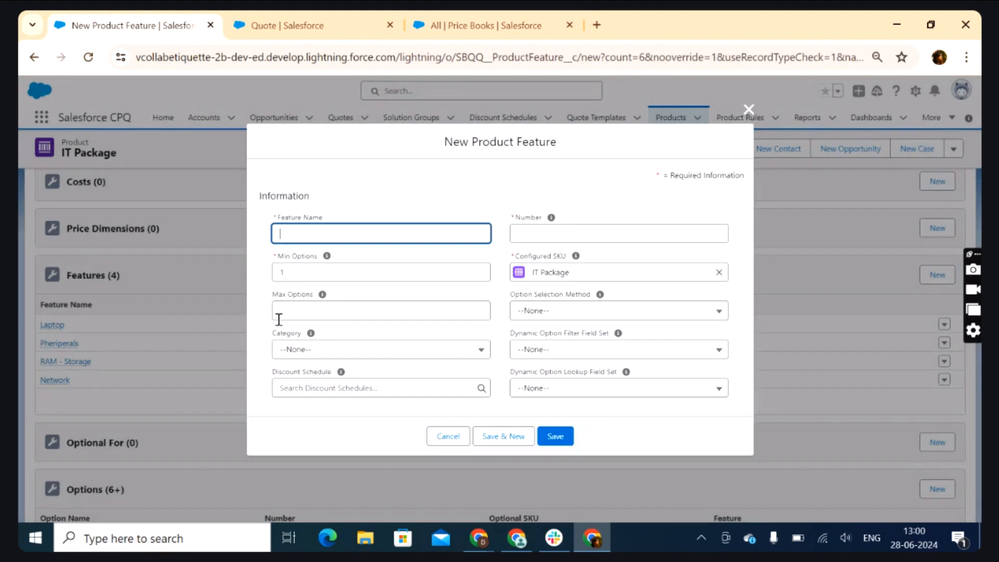
{"action": "left_click", "coordinate": [323, 23]}
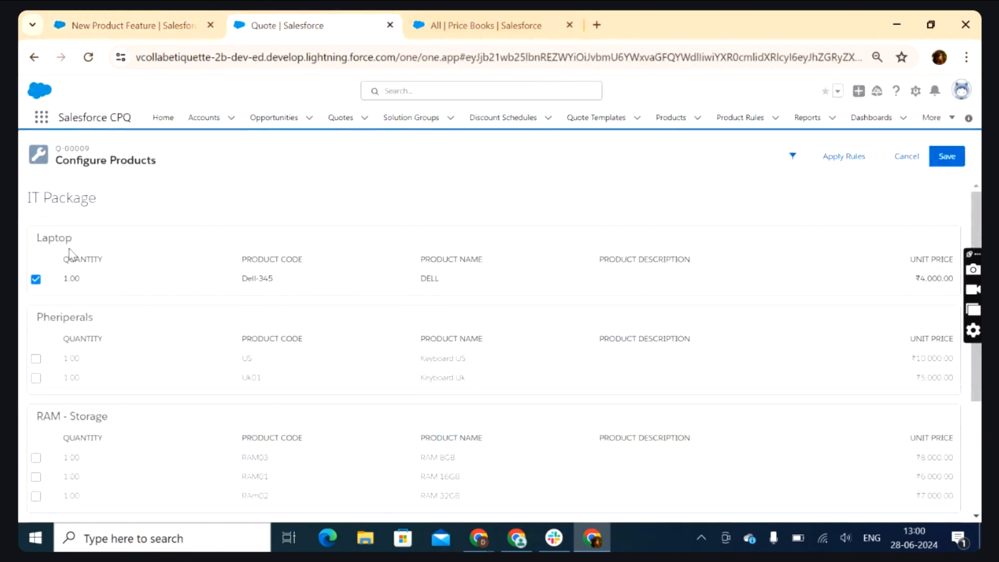
{"action": "scroll", "coordinate": [123, 263], "scroll_direction": "down", "scroll_amount": 3}
{"action": "scroll", "coordinate": [129, 277], "scroll_direction": "up", "scroll_amount": 3}
{"action": "left_click", "coordinate": [144, 23]}
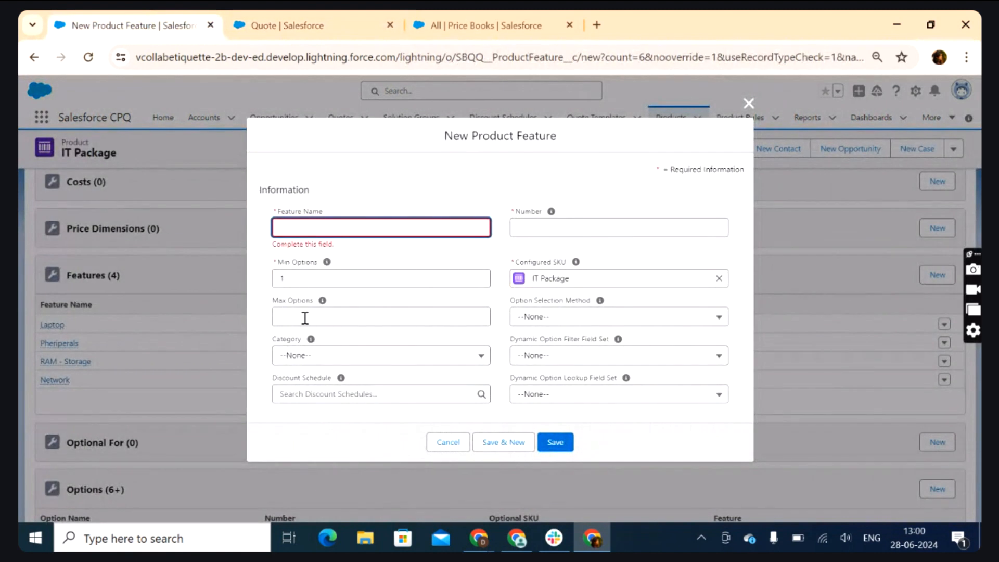
{"action": "left_click", "coordinate": [297, 359]}
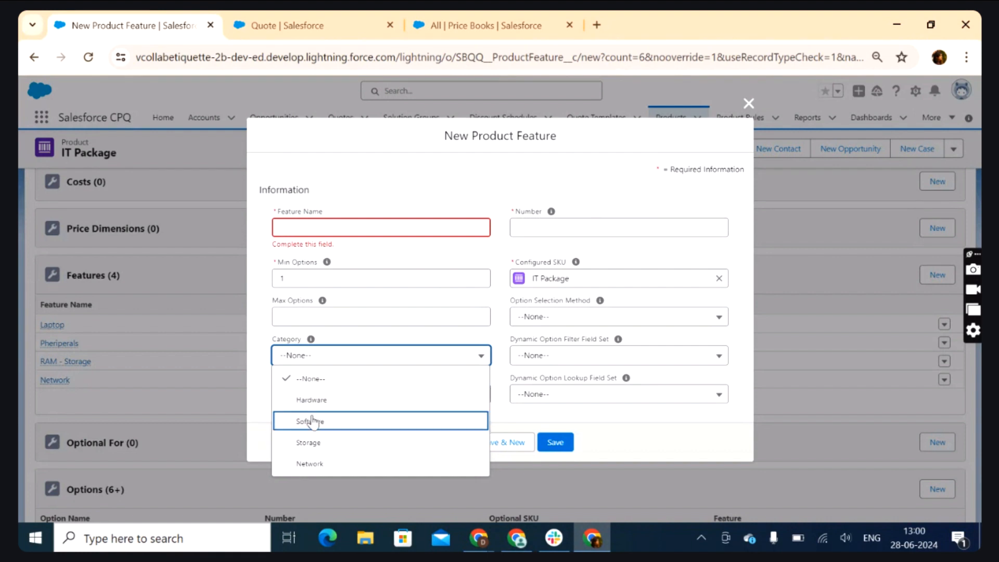
{"action": "left_click", "coordinate": [333, 342]}
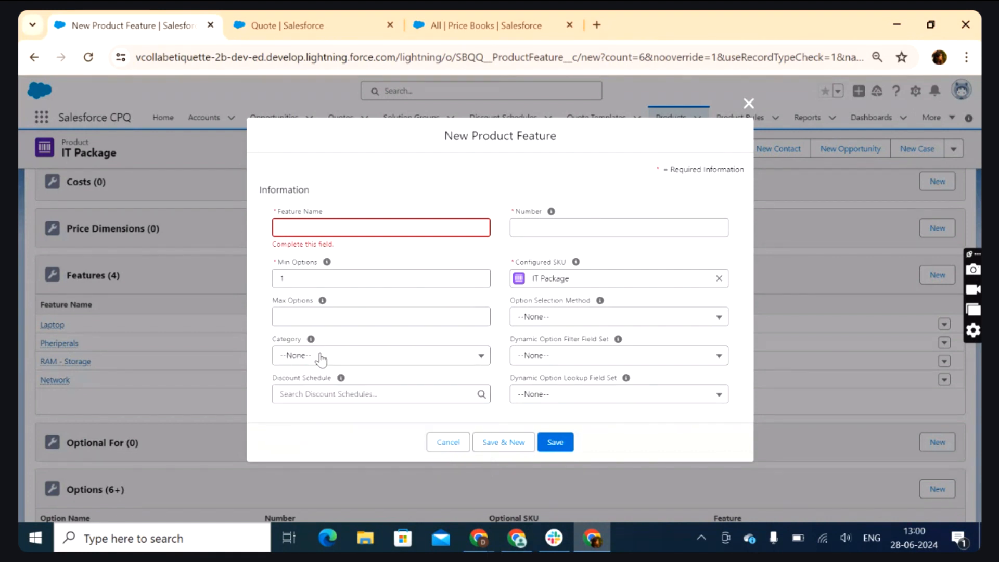
{"action": "left_click", "coordinate": [321, 358]}
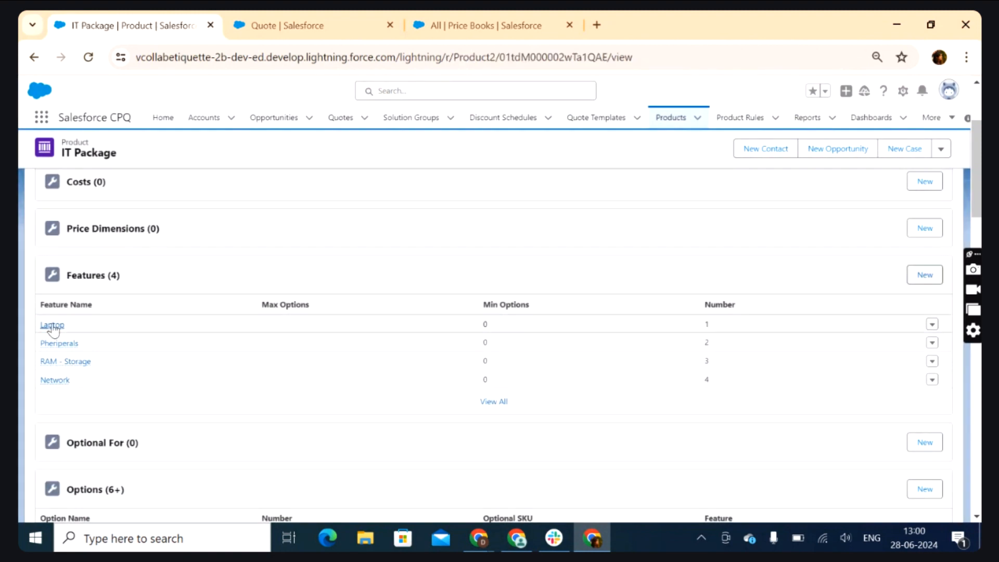
Step: Open the DELL option of the IT Package for editing, inspect its fields, and close the form without saving
{"action": "mouse_move", "coordinate": [52, 325]}
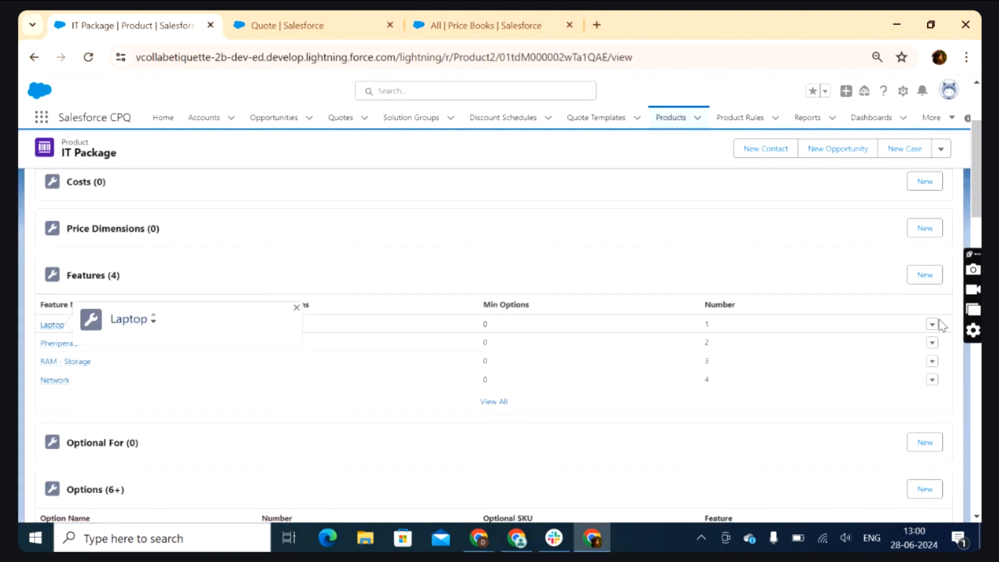
{"action": "scroll", "coordinate": [586, 327], "scroll_direction": "down", "scroll_amount": 3}
{"action": "left_click", "coordinate": [932, 388]}
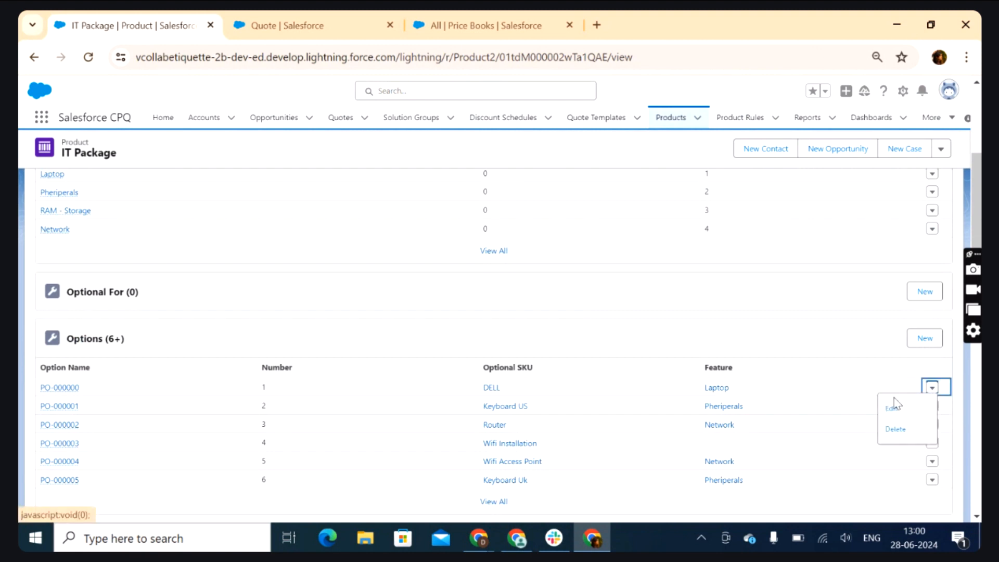
{"action": "left_click", "coordinate": [891, 408]}
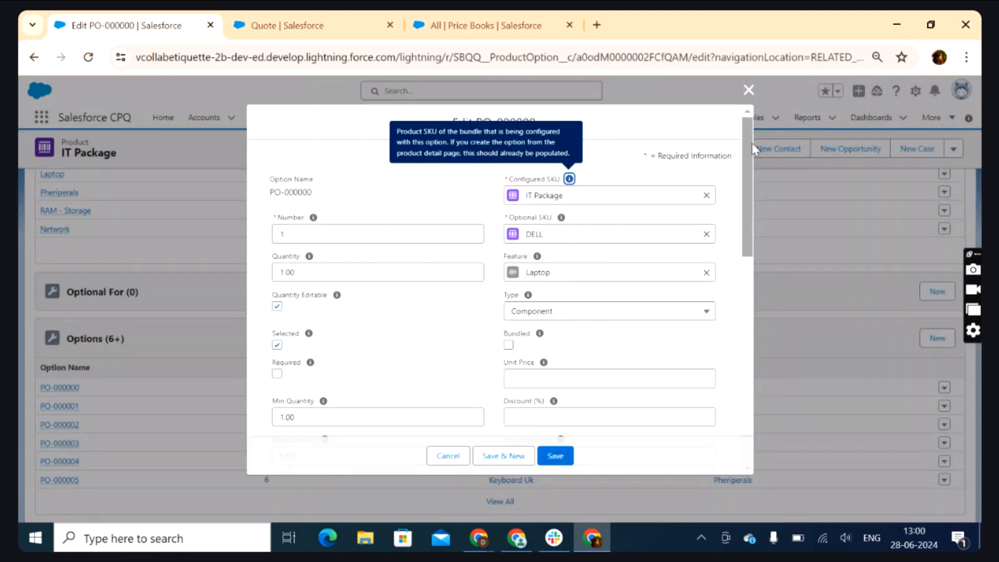
{"action": "left_click", "coordinate": [749, 89]}
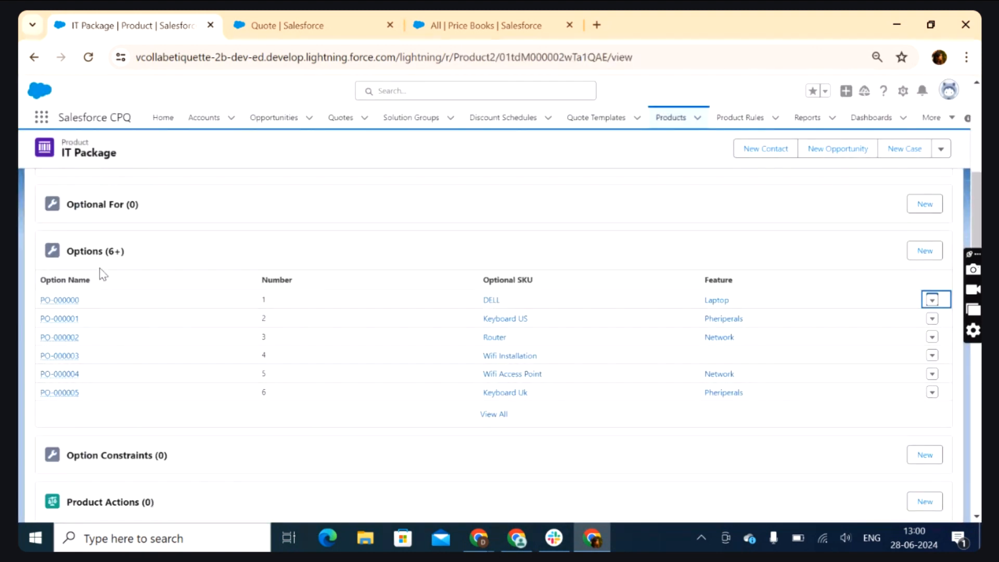
Step: Set the Category of the Laptop feature to Hardware and save it
{"action": "scroll", "coordinate": [98, 272], "scroll_direction": "up", "scroll_amount": 4}
{"action": "left_click", "coordinate": [932, 312]}
{"action": "left_click", "coordinate": [891, 332]}
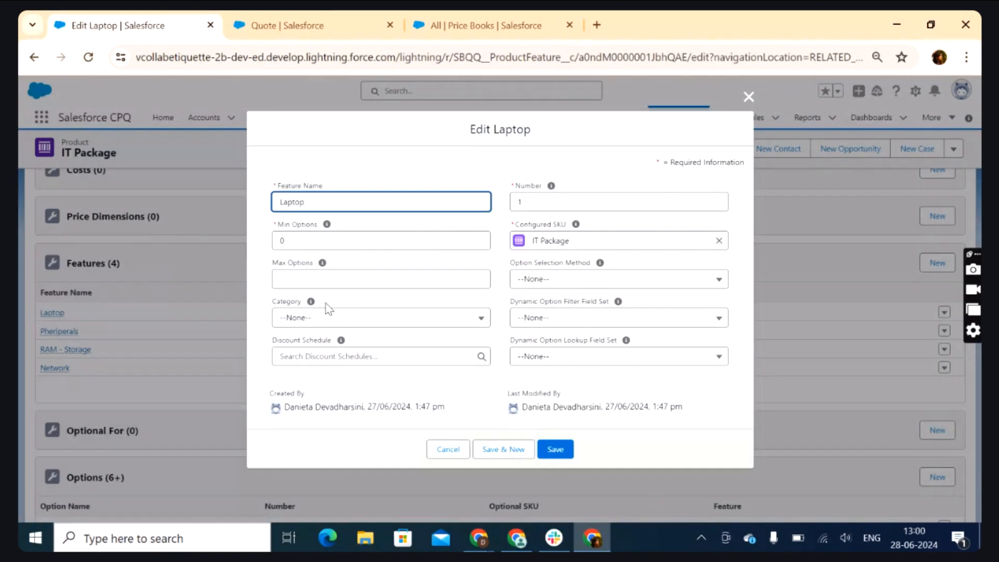
{"action": "left_click", "coordinate": [328, 315]}
{"action": "left_click", "coordinate": [317, 366]}
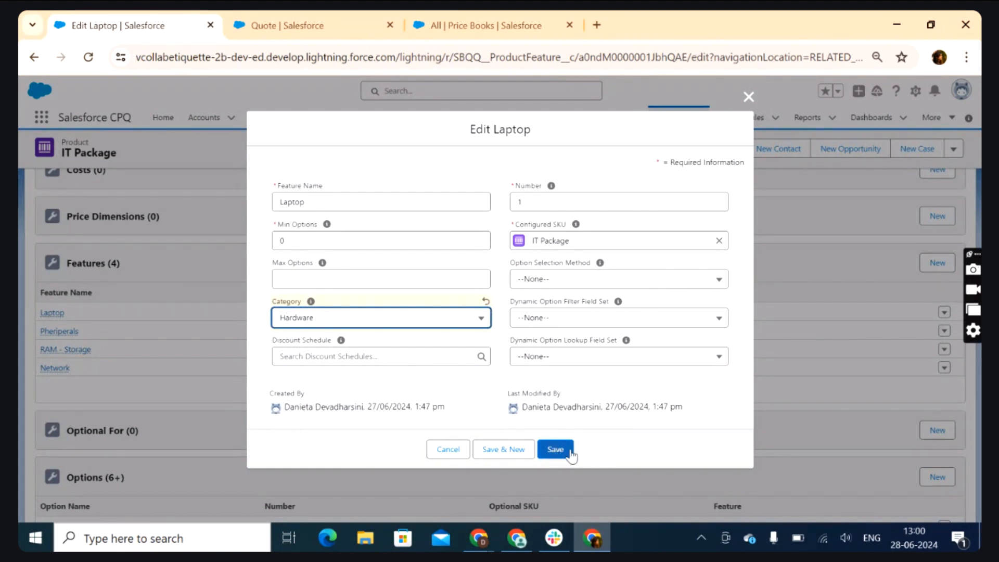
{"action": "left_click", "coordinate": [555, 449]}
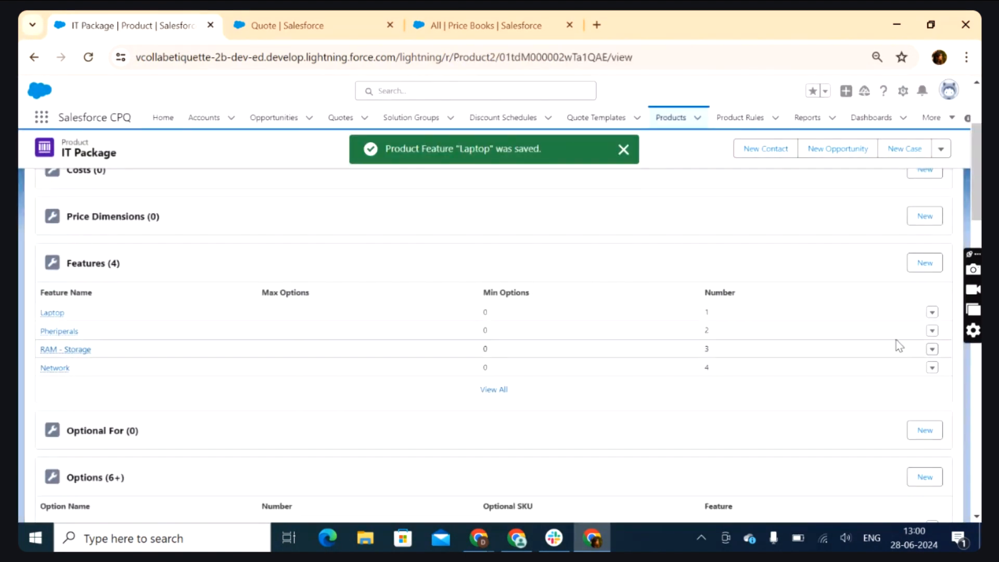
Step: Set the Category of the Pheriperals feature to Software and save it
{"action": "left_click", "coordinate": [932, 331]}
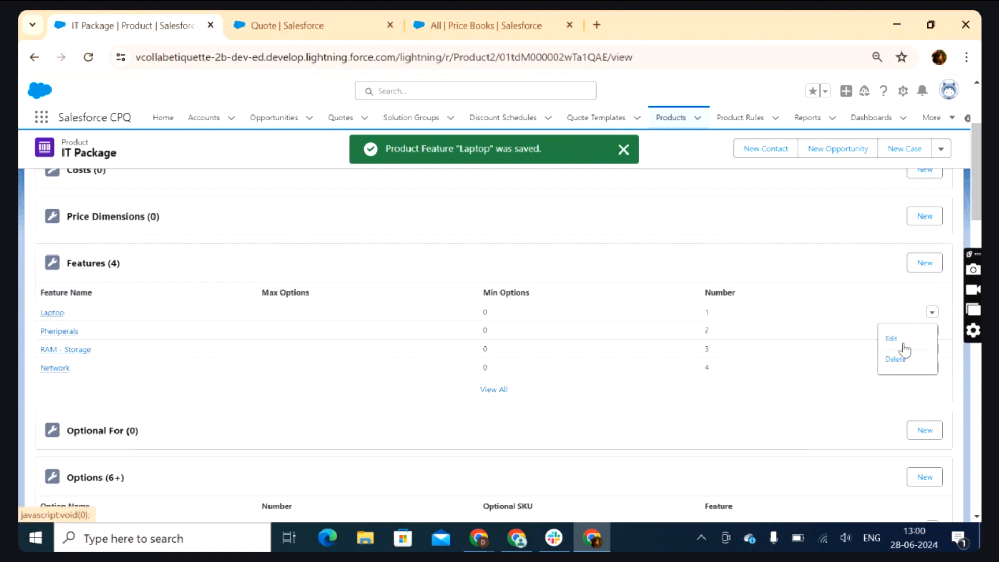
{"action": "left_click", "coordinate": [903, 345]}
{"action": "left_click", "coordinate": [305, 318]}
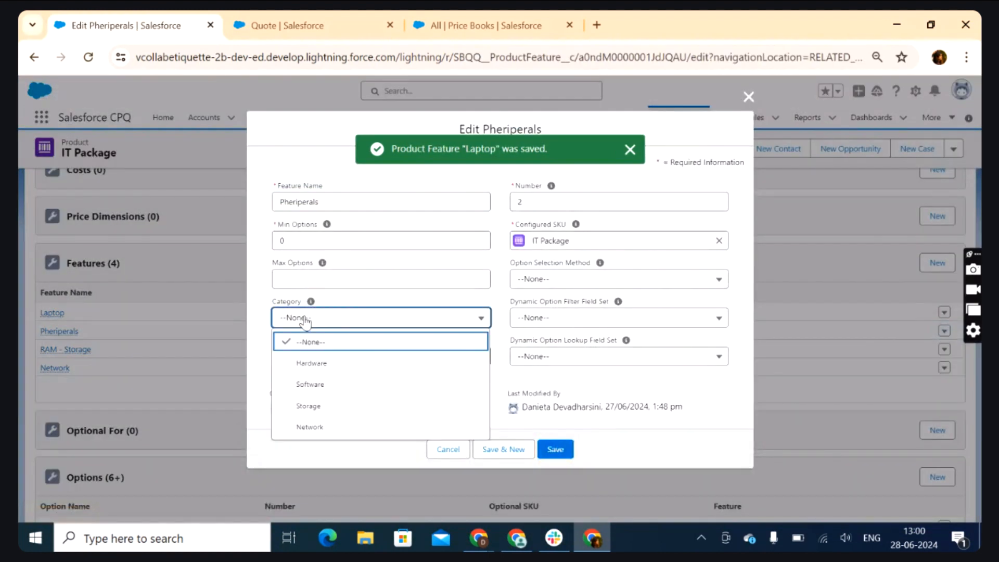
{"action": "left_click", "coordinate": [308, 385]}
{"action": "left_click", "coordinate": [556, 449]}
Step: Set the Category of the RAM - Storage feature to Storage and save it
{"action": "left_click", "coordinate": [931, 350]}
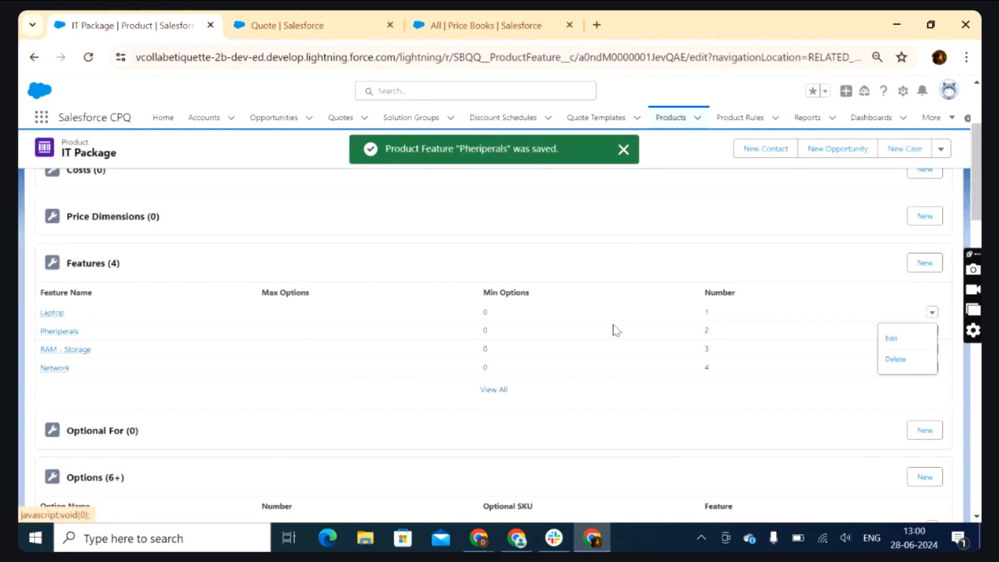
{"action": "left_click", "coordinate": [890, 338]}
{"action": "left_click", "coordinate": [302, 319]}
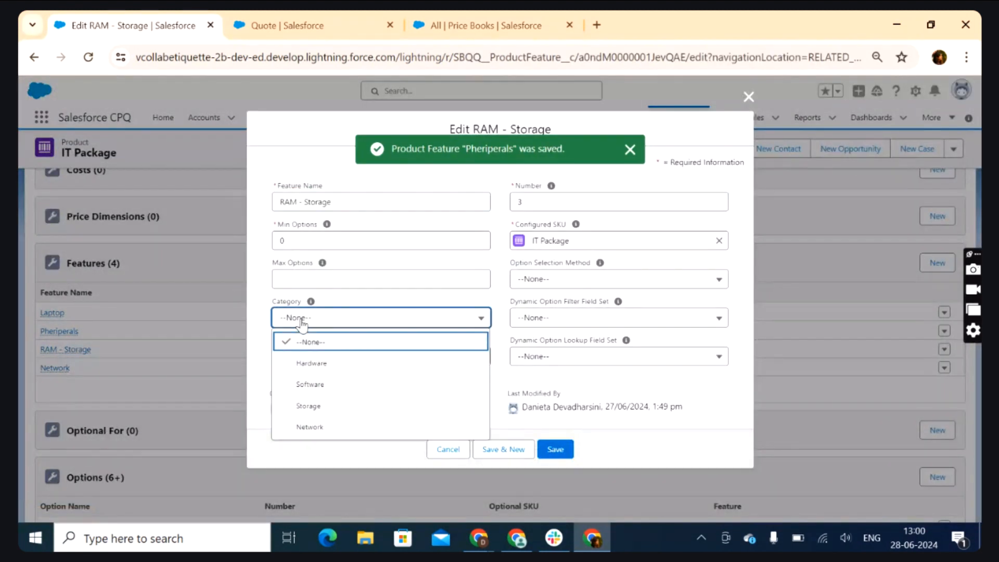
{"action": "left_click", "coordinate": [314, 407]}
{"action": "left_click", "coordinate": [556, 451]}
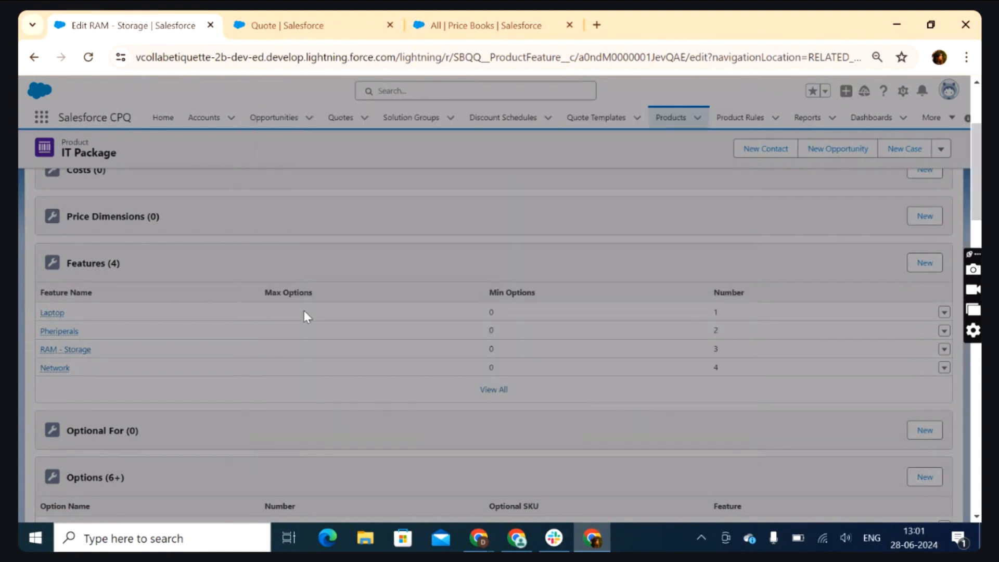
Step: Set the Category of the Network feature to Network and save it
{"action": "left_click", "coordinate": [932, 367]}
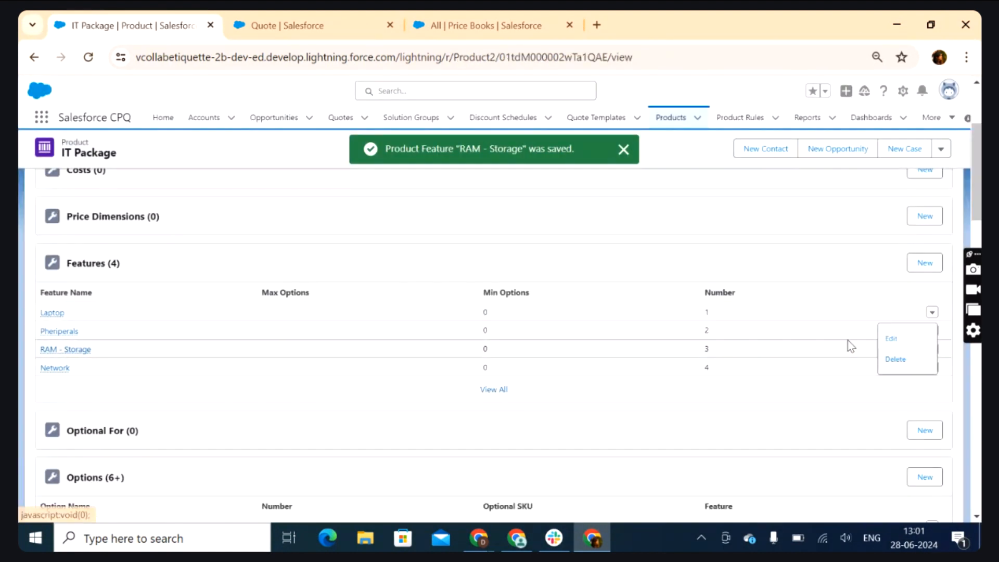
{"action": "left_click", "coordinate": [889, 339]}
{"action": "left_click", "coordinate": [312, 318]}
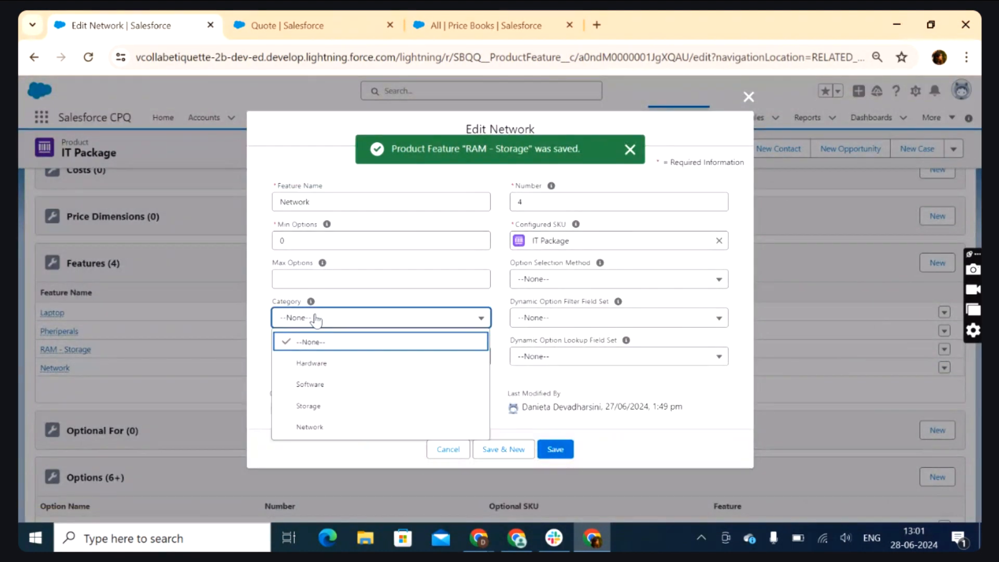
{"action": "left_click", "coordinate": [371, 425]}
{"action": "left_click", "coordinate": [555, 449]}
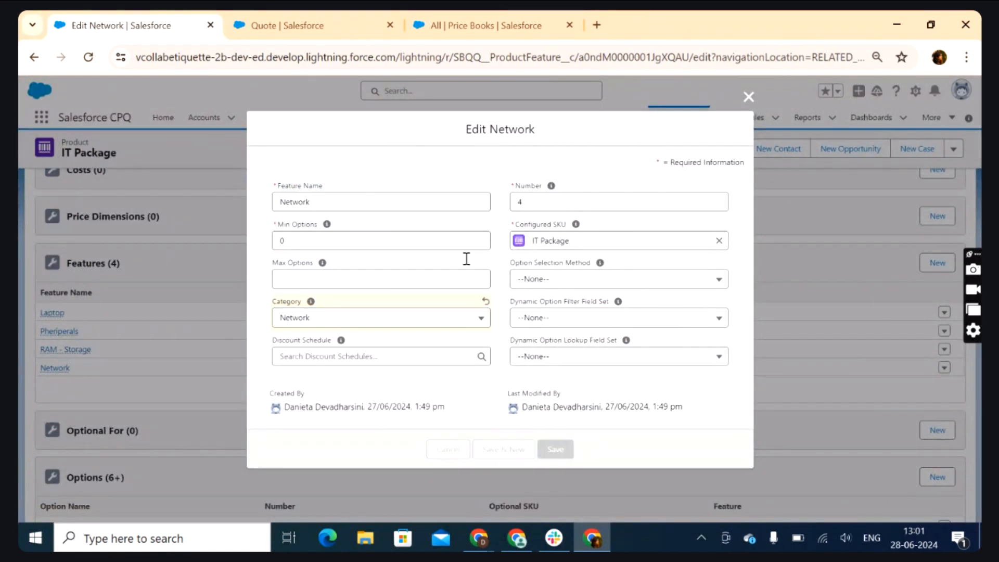
Step: Duplicate the quote's product configuration page in a separate browser tab and bring the copy into view
{"action": "left_click", "coordinate": [281, 21]}
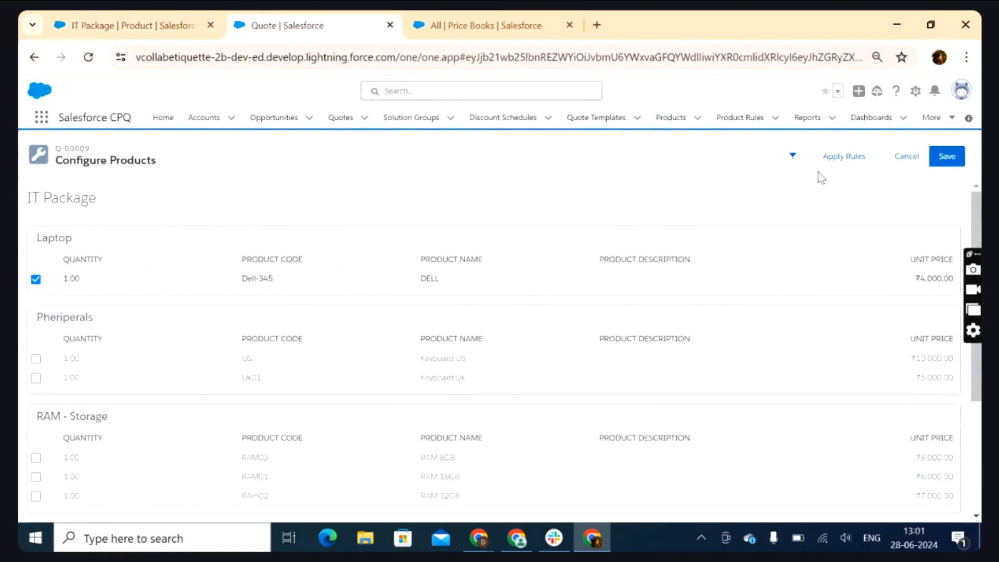
{"action": "right_click", "coordinate": [286, 32]}
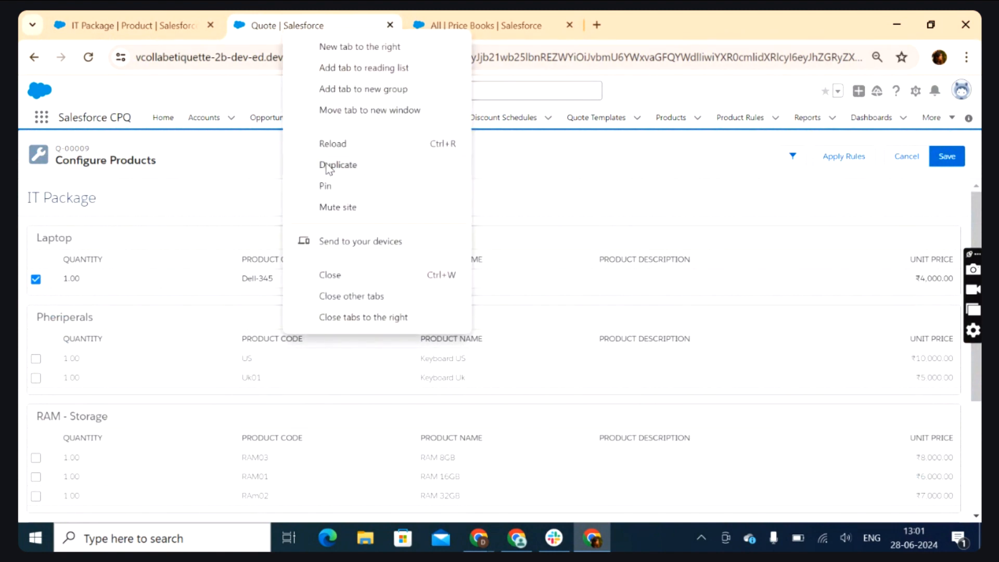
{"action": "left_click", "coordinate": [324, 163]}
{"action": "left_click", "coordinate": [364, 32]}
{"action": "left_click", "coordinate": [486, 32]}
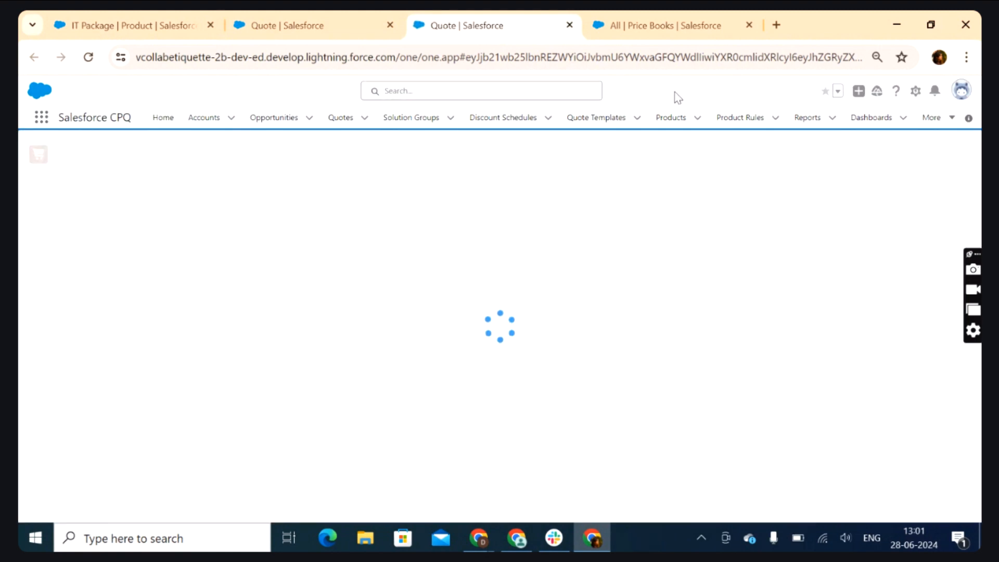
Step: Find IT Package in the quote's product selection using the search term IT, and select it for configuration
{"action": "left_click", "coordinate": [634, 157]}
{"action": "left_click", "coordinate": [371, 156]}
{"action": "type", "text": "IT"}
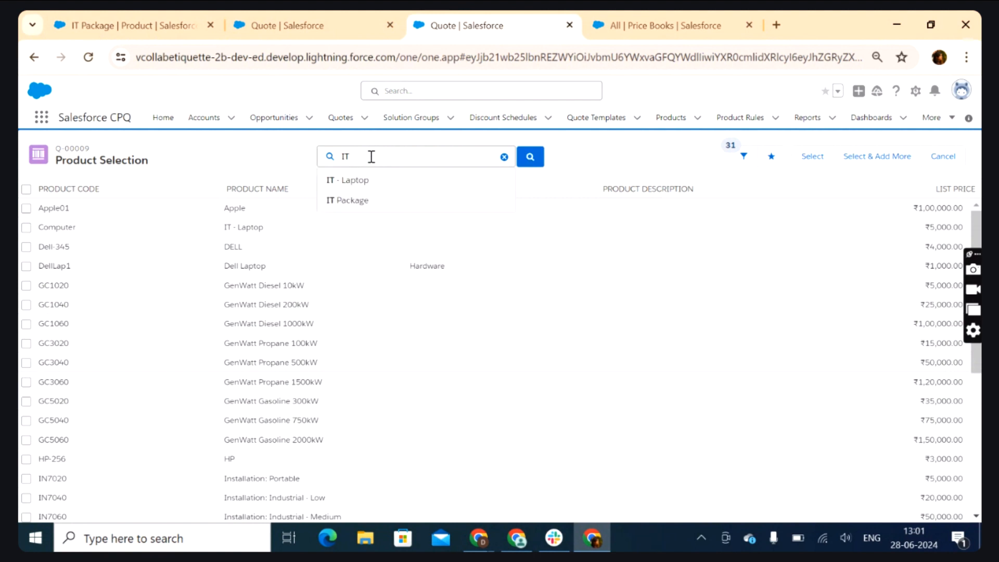
{"action": "left_click", "coordinate": [364, 200]}
{"action": "left_click", "coordinate": [25, 210]}
{"action": "left_click", "coordinate": [822, 156]}
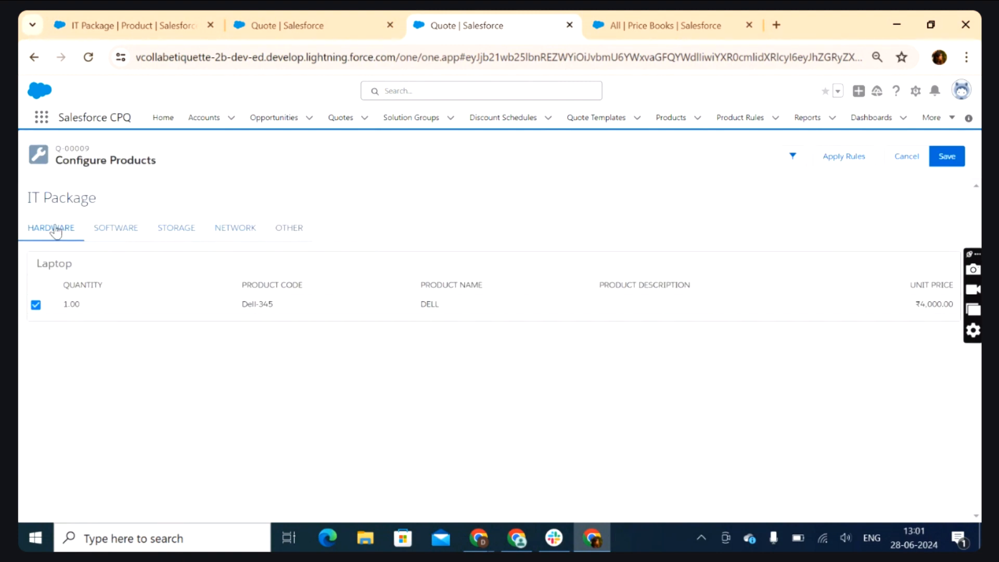
Step: Review which IT Package features and options are grouped under the Hardware, Software, Storage, Network and Other categories
{"action": "left_click", "coordinate": [115, 235]}
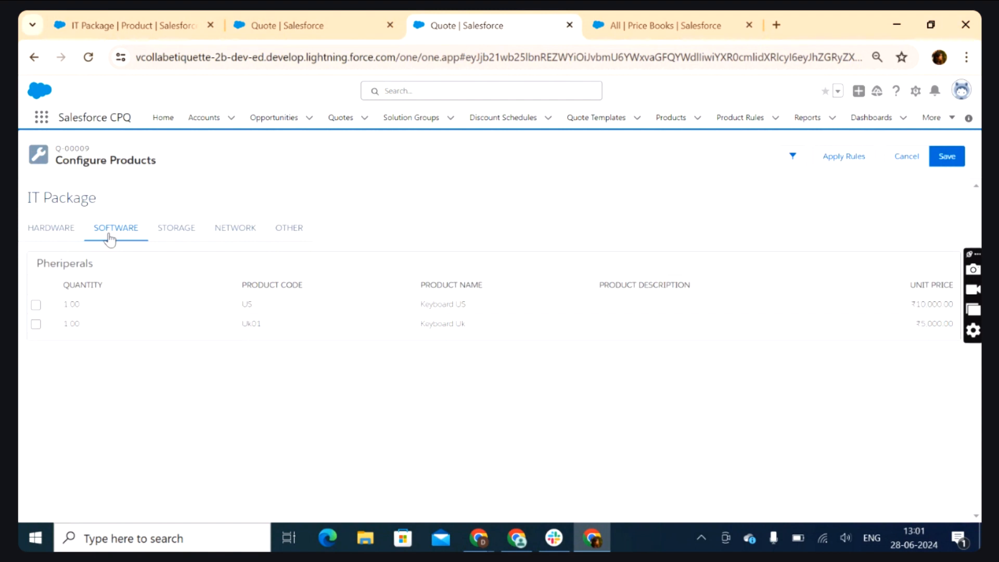
{"action": "left_click", "coordinate": [196, 244]}
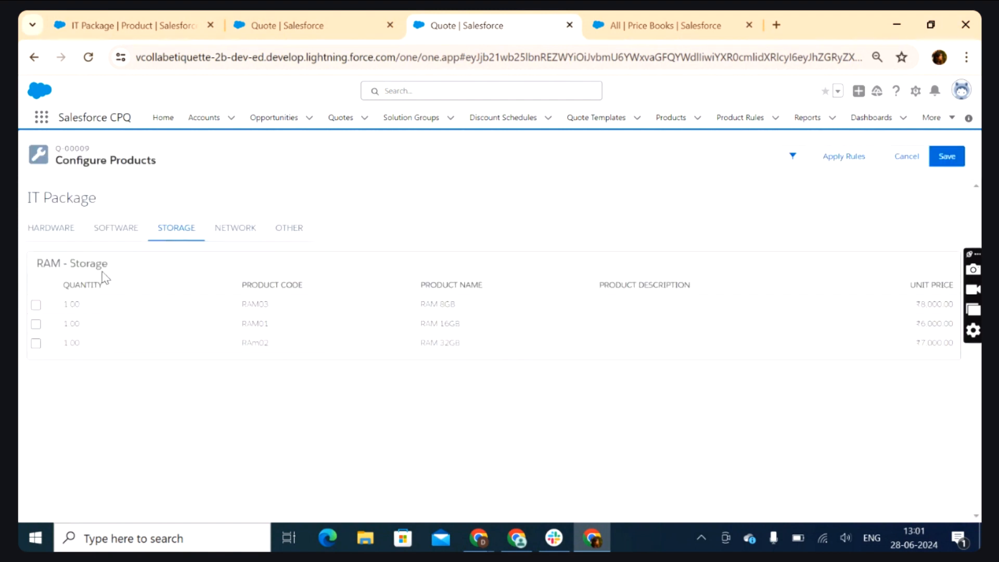
{"action": "left_click", "coordinate": [217, 233]}
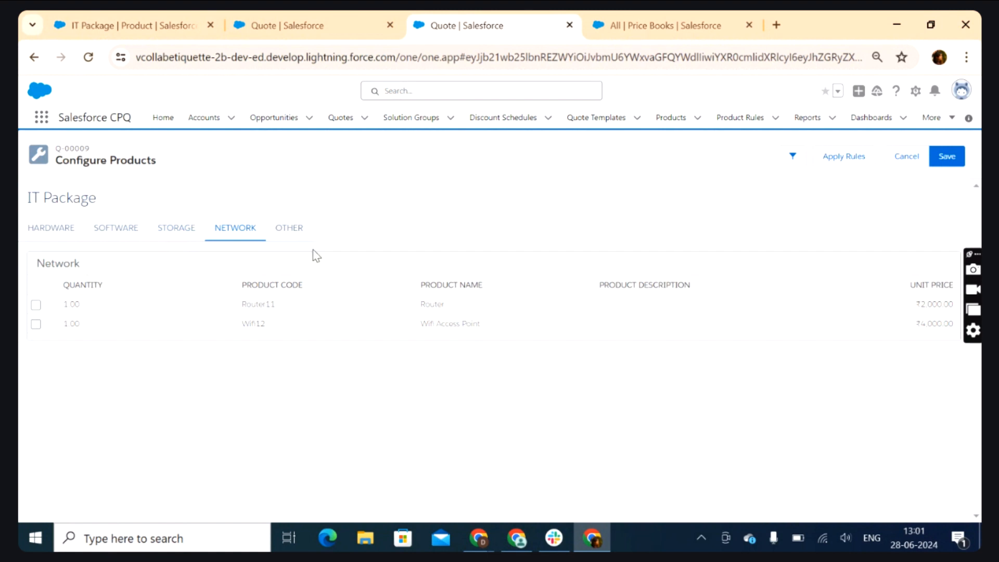
{"action": "left_click", "coordinate": [287, 234]}
{"action": "left_click", "coordinate": [63, 234]}
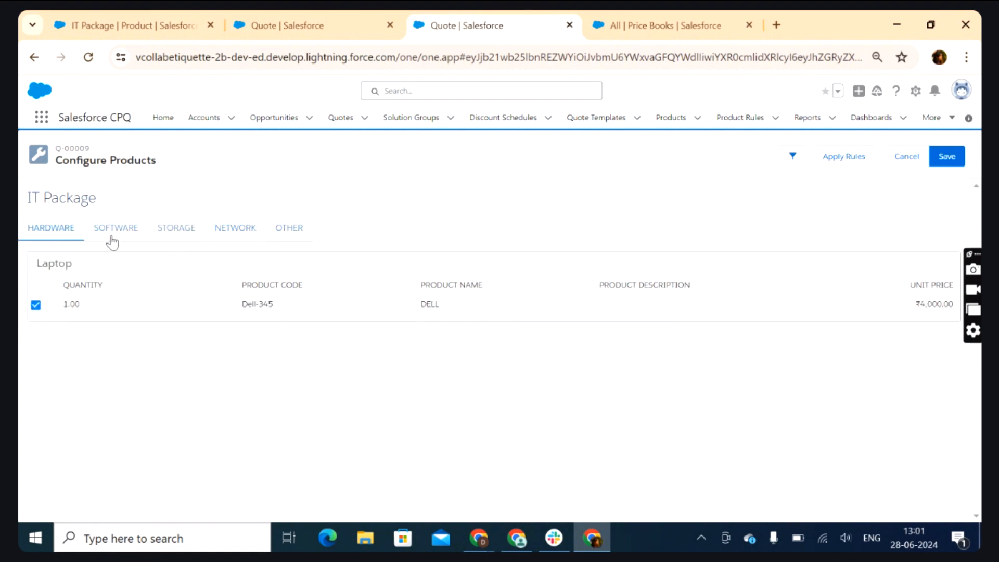
{"action": "left_click", "coordinate": [111, 227]}
{"action": "left_click", "coordinate": [59, 235]}
Step: Return to the IT Package product, check the Laptop feature's Category field, and close the form without saving
{"action": "left_click", "coordinate": [127, 25]}
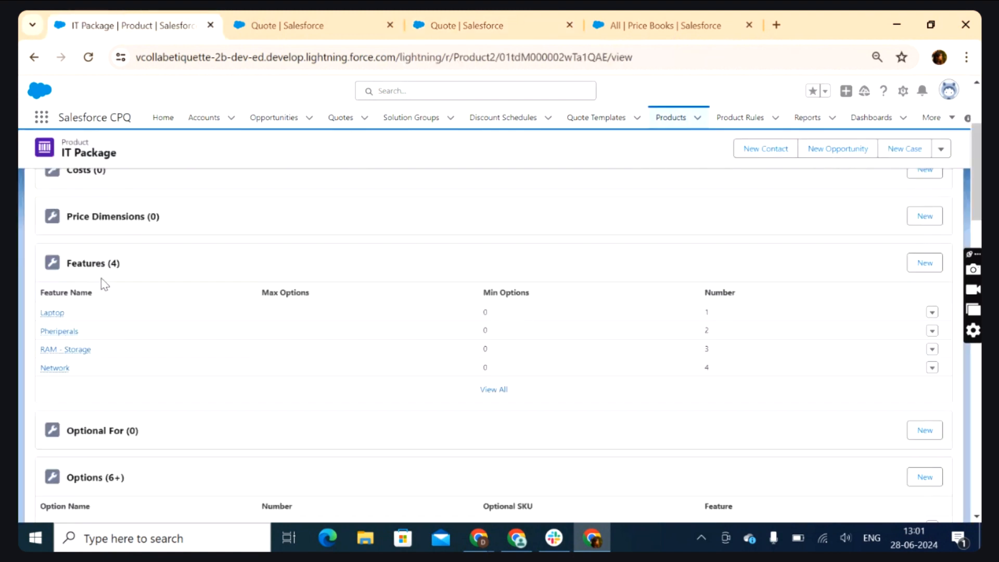
{"action": "left_click", "coordinate": [932, 314]}
{"action": "left_click", "coordinate": [886, 337]}
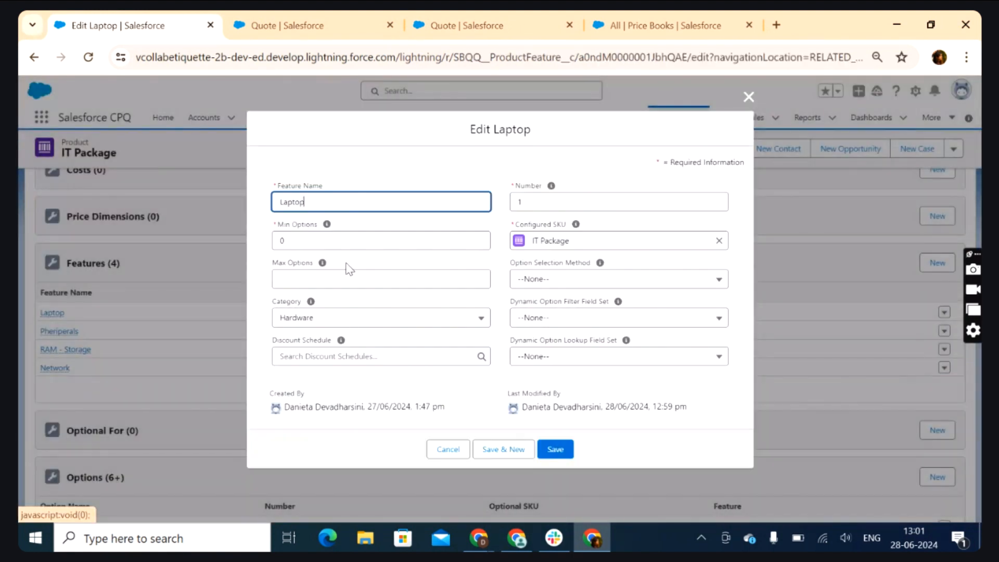
{"action": "left_click", "coordinate": [306, 325]}
{"action": "left_click", "coordinate": [306, 324]}
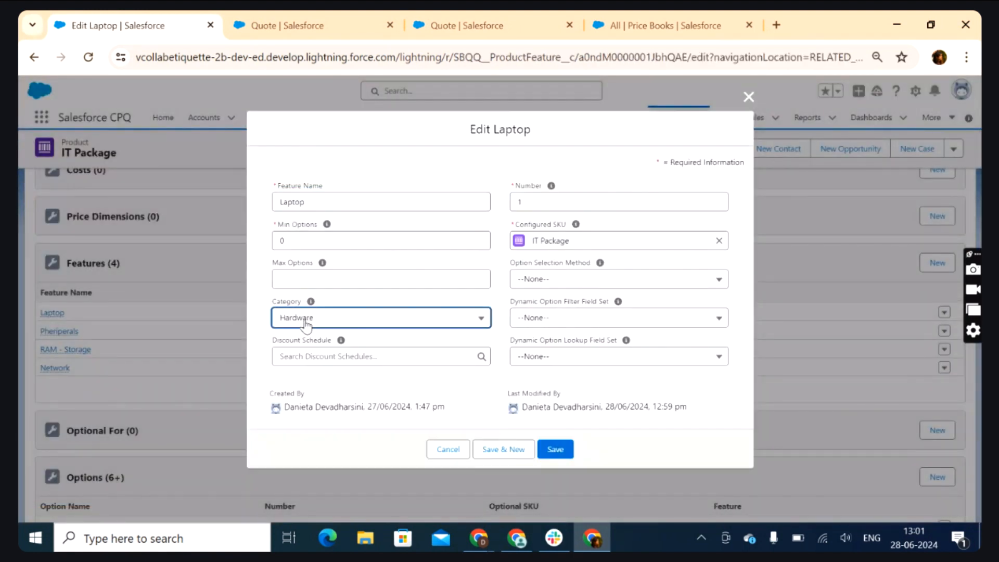
{"action": "left_click", "coordinate": [749, 97]}
Step: Reopen the Laptop feature for editing and consult the Option Selection Method notes in Google Docs before returning to Salesforce
{"action": "left_click", "coordinate": [928, 317]}
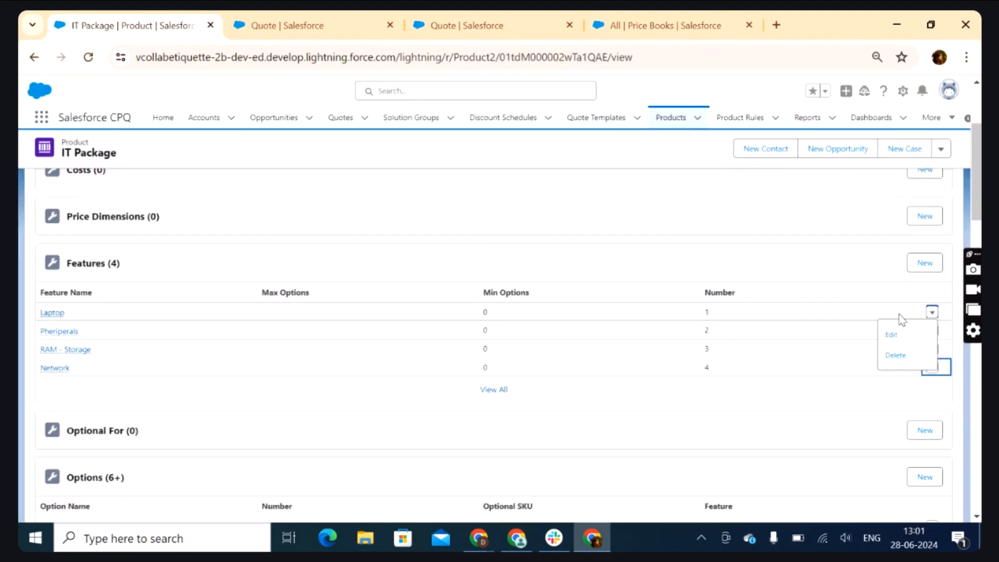
{"action": "left_click", "coordinate": [887, 335]}
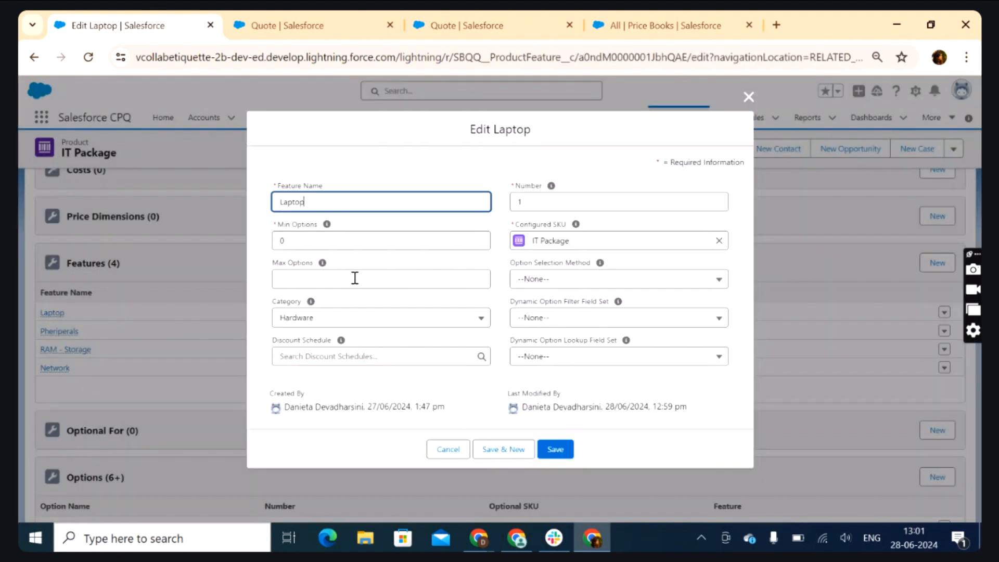
{"action": "left_click", "coordinate": [478, 539]}
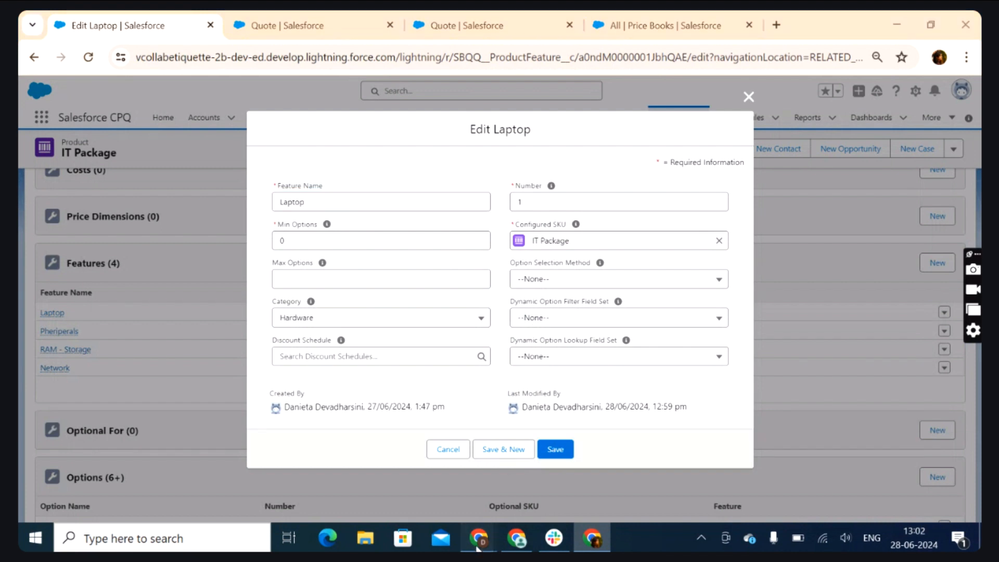
{"action": "left_click", "coordinate": [488, 498]}
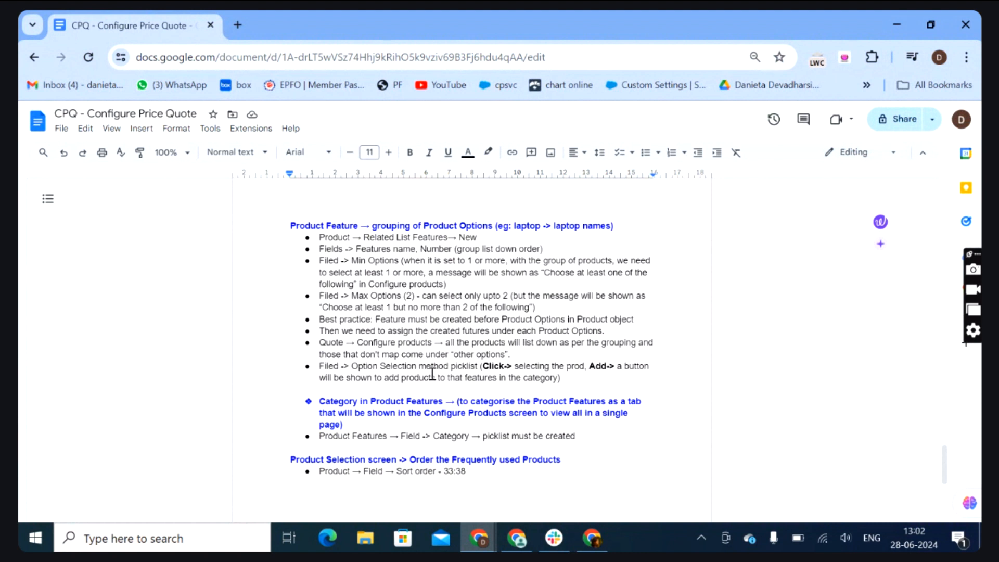
{"action": "key", "text": "alt+Tab"}
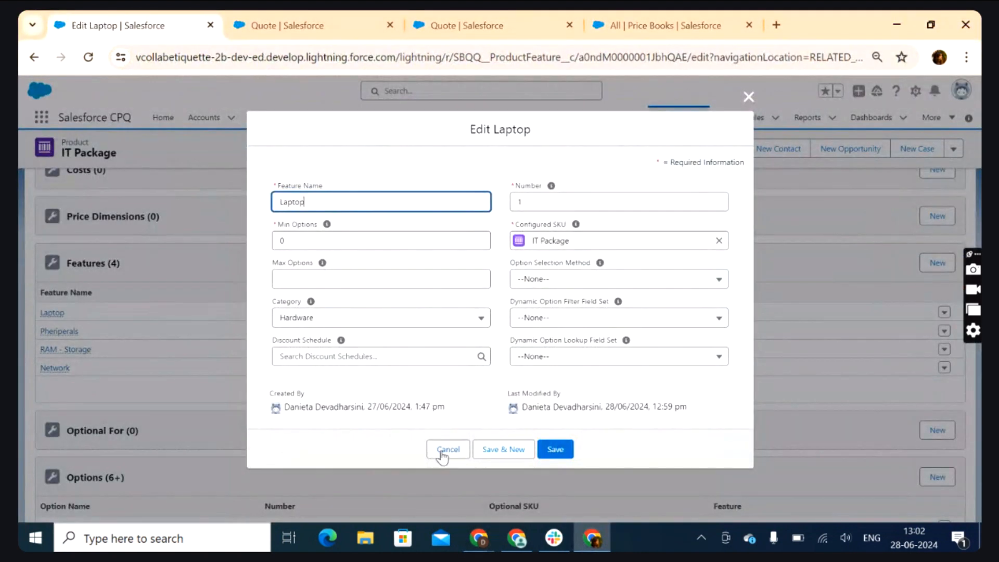
{"action": "key", "text": "alt+Tab"}
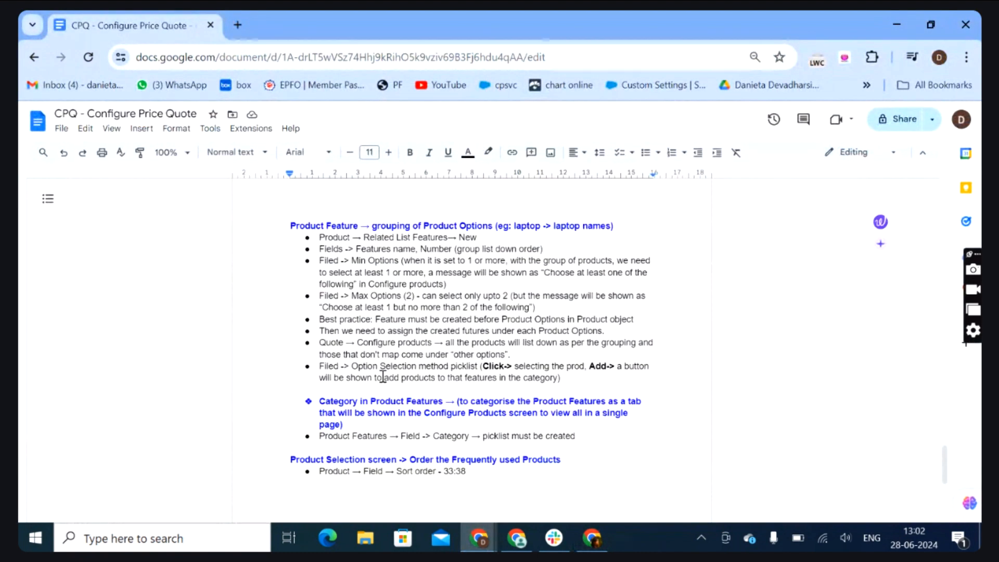
{"action": "key", "text": "alt+Tab"}
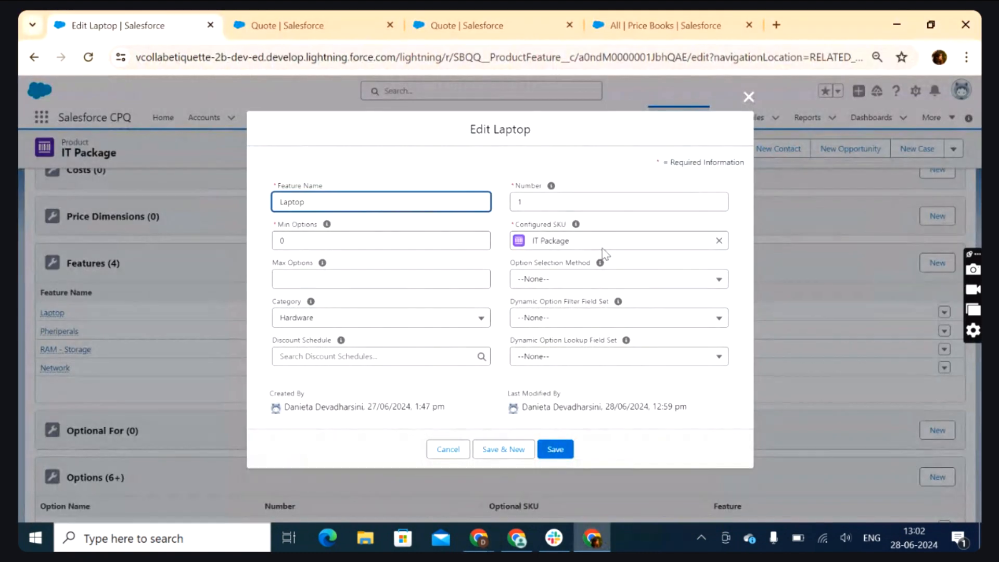
Step: Examine the Option Selection Method choices of the Laptop feature and close its form without saving
{"action": "left_click", "coordinate": [552, 284]}
{"action": "left_click", "coordinate": [550, 283]}
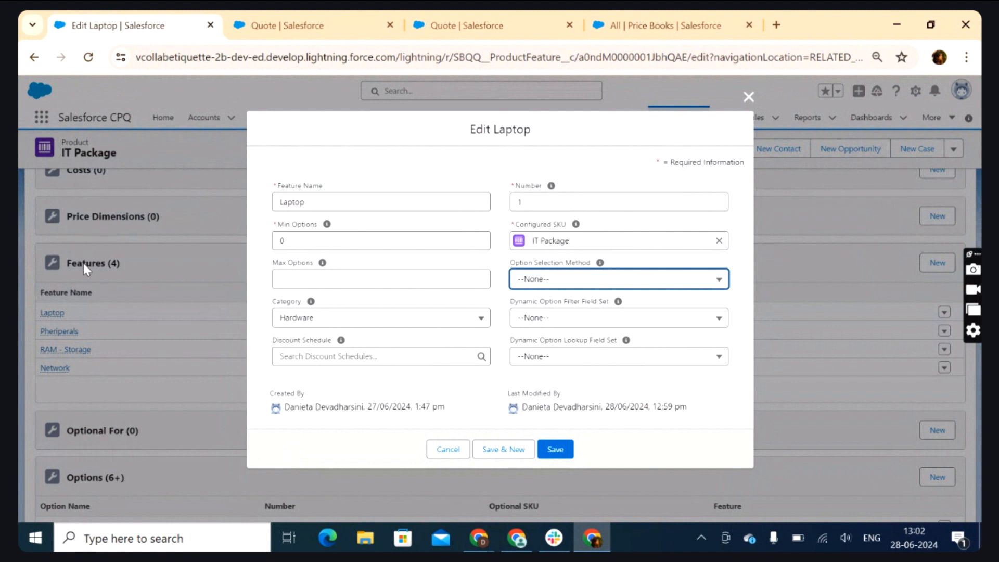
{"action": "left_click", "coordinate": [544, 282]}
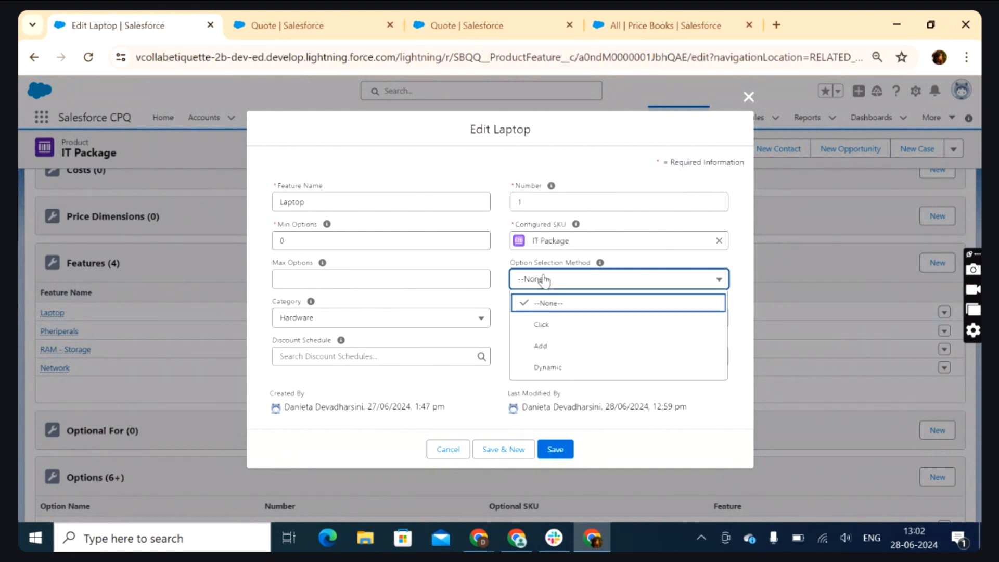
{"action": "left_click", "coordinate": [502, 269]}
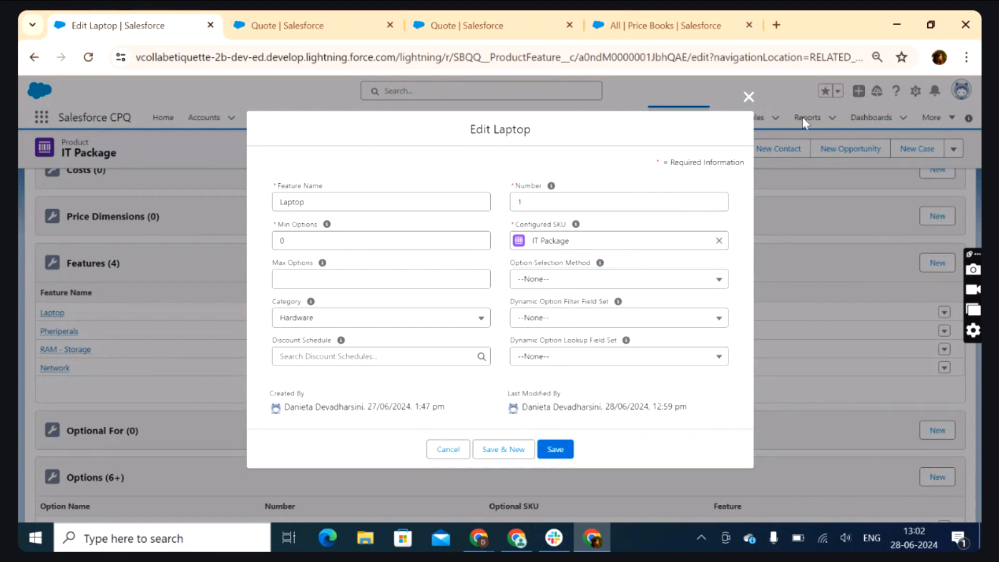
{"action": "left_click", "coordinate": [748, 98]}
Step: Set the Laptop feature's Option Selection Method to Click, save it, and reload the quote's bundle configuration page
{"action": "left_click", "coordinate": [932, 312]}
{"action": "left_click", "coordinate": [915, 338]}
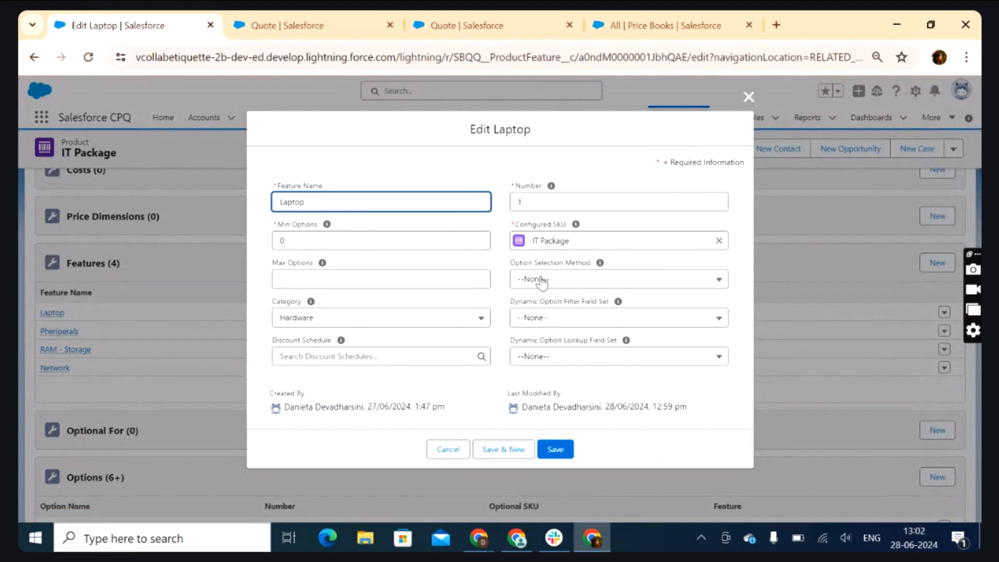
{"action": "left_click", "coordinate": [548, 317]}
{"action": "left_click", "coordinate": [561, 286]}
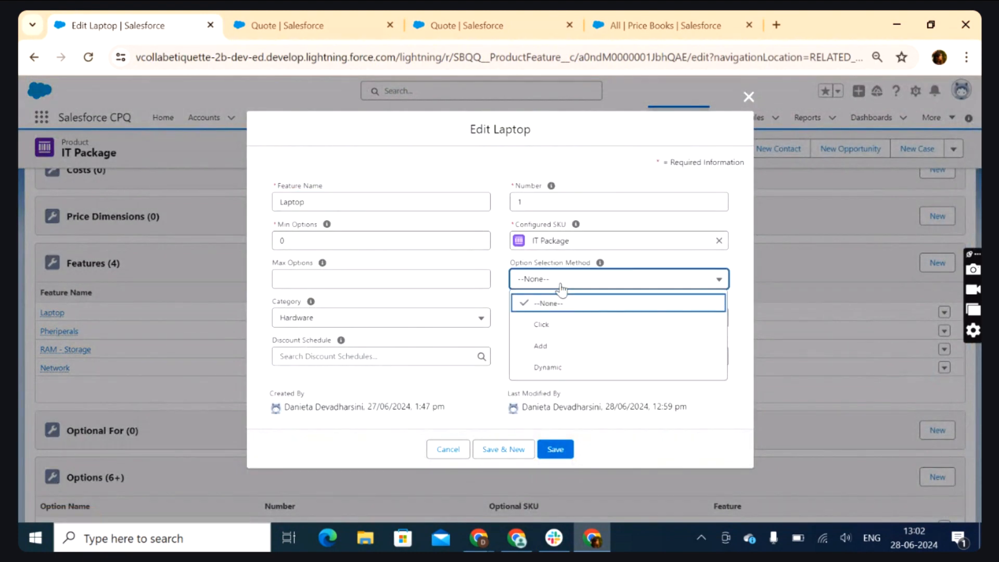
{"action": "left_click", "coordinate": [551, 325]}
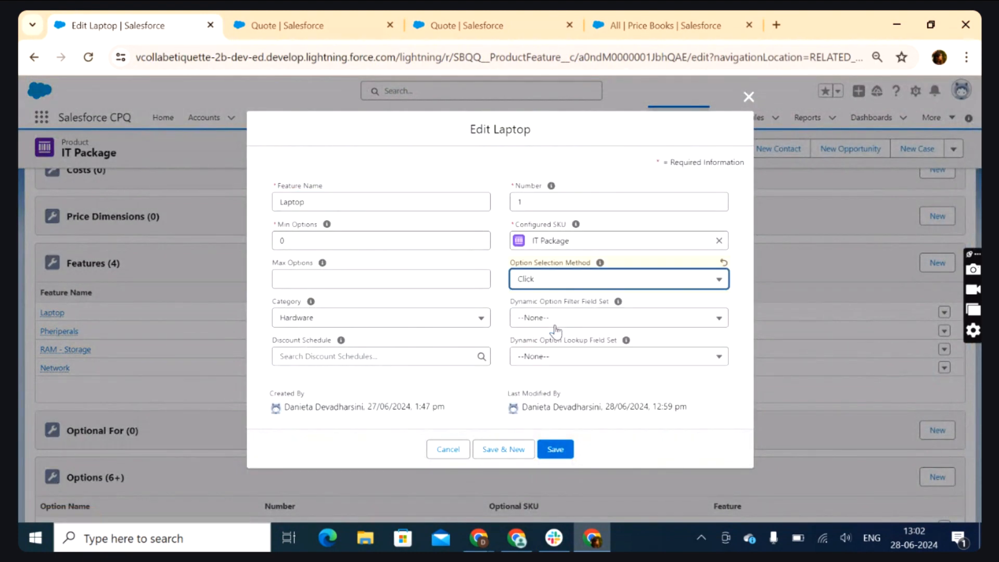
{"action": "left_click", "coordinate": [555, 452]}
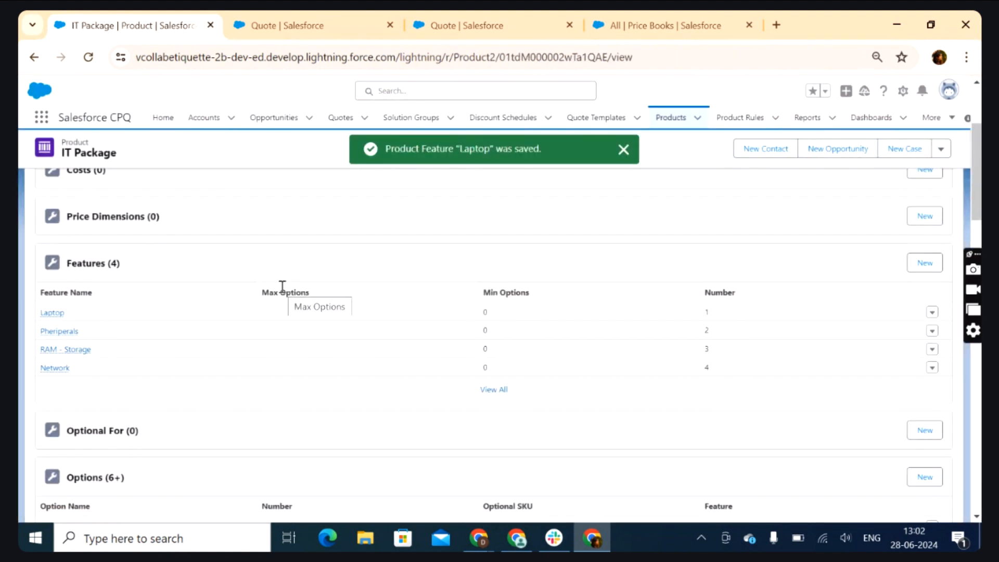
{"action": "left_click", "coordinate": [422, 24]}
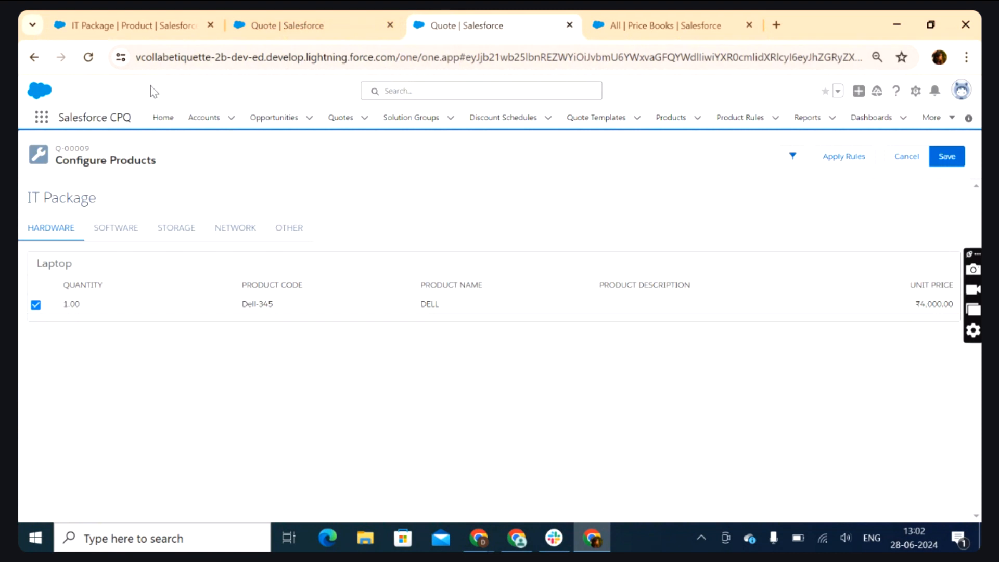
{"action": "left_click", "coordinate": [97, 60]}
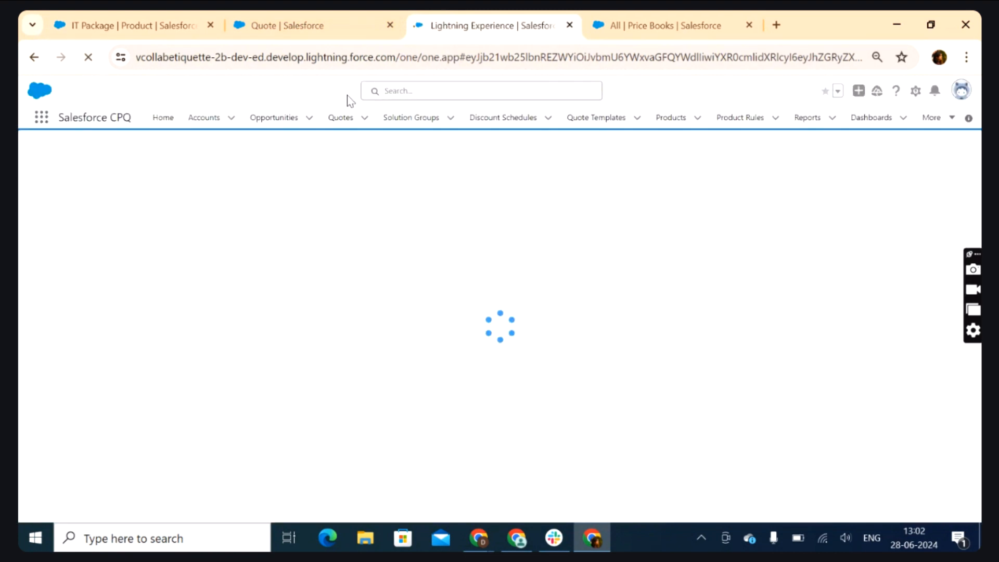
Step: Set the Pheriperals feature's Option Selection Method to Add on the IT Package product and save it
{"action": "left_click", "coordinate": [173, 17]}
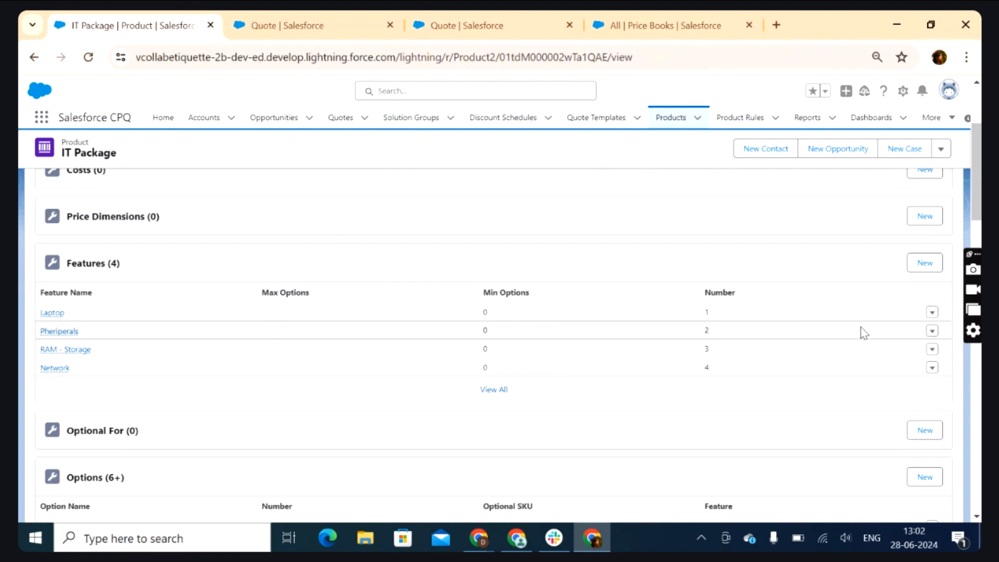
{"action": "left_click", "coordinate": [932, 367]}
{"action": "left_click", "coordinate": [910, 342]}
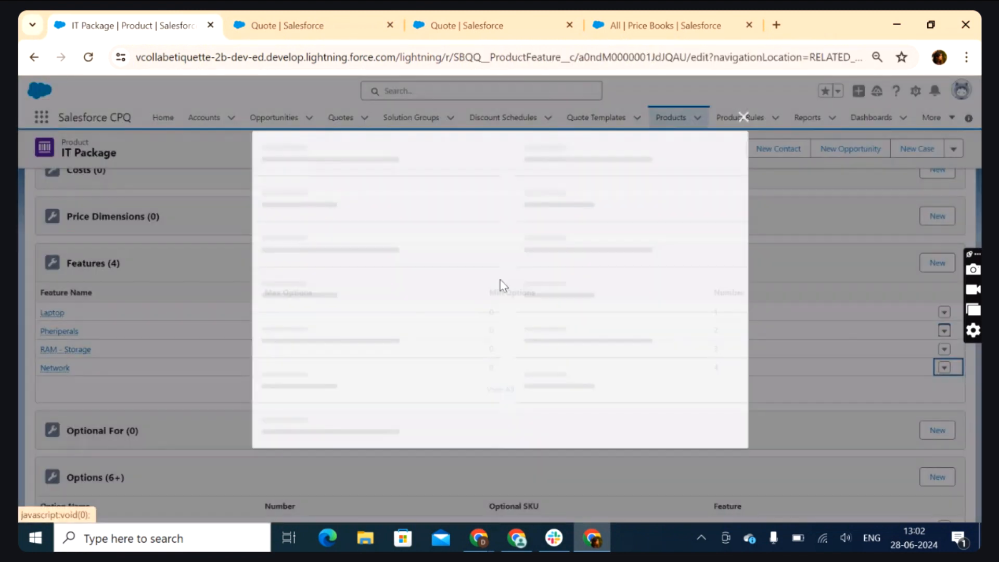
{"action": "left_click", "coordinate": [567, 281]}
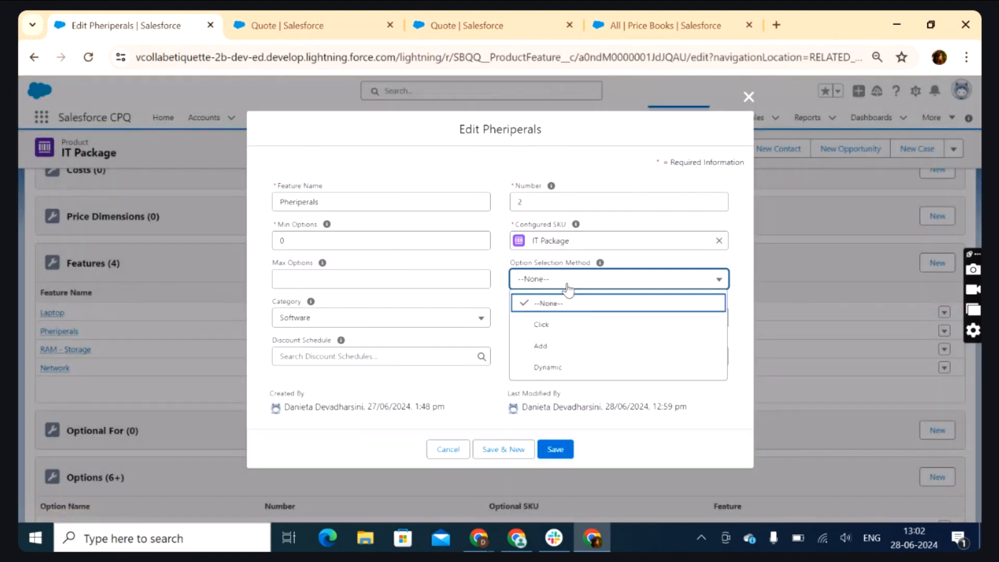
{"action": "left_click", "coordinate": [556, 346]}
{"action": "left_click", "coordinate": [559, 448]}
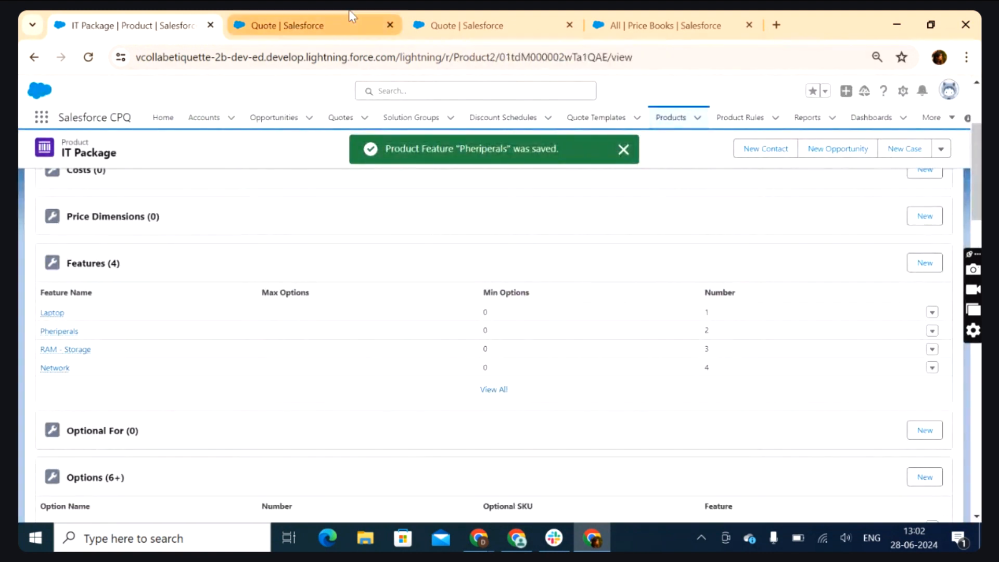
Step: Search the quote's product selection for "IT" and select IT Package to open its bundle configuration
{"action": "left_click", "coordinate": [352, 20]}
{"action": "left_click", "coordinate": [473, 20]}
{"action": "left_click", "coordinate": [621, 168]}
{"action": "left_click", "coordinate": [373, 156]}
{"action": "type", "text": "IT"}
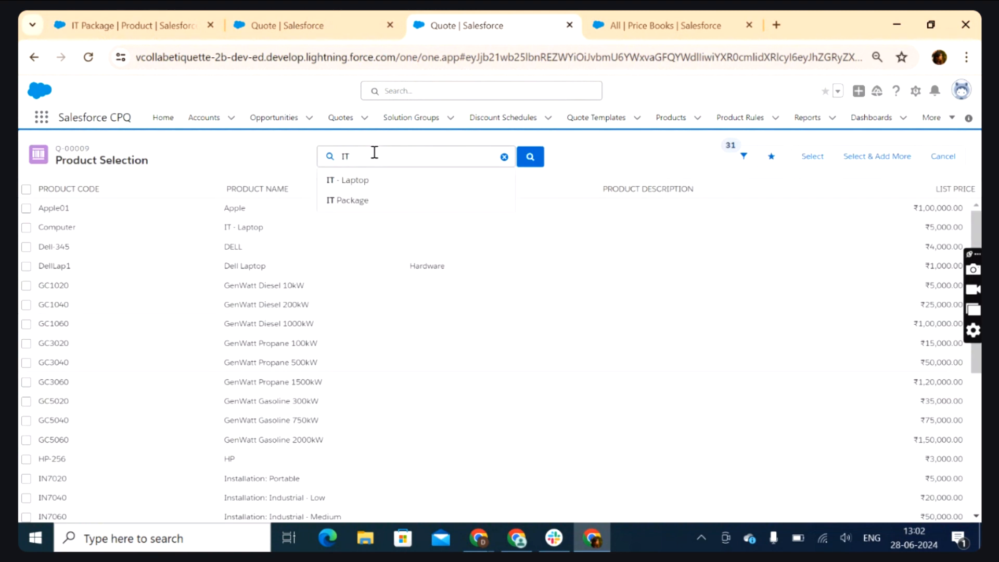
{"action": "left_click", "coordinate": [349, 179]}
{"action": "left_click", "coordinate": [26, 208]}
{"action": "left_click", "coordinate": [813, 156]}
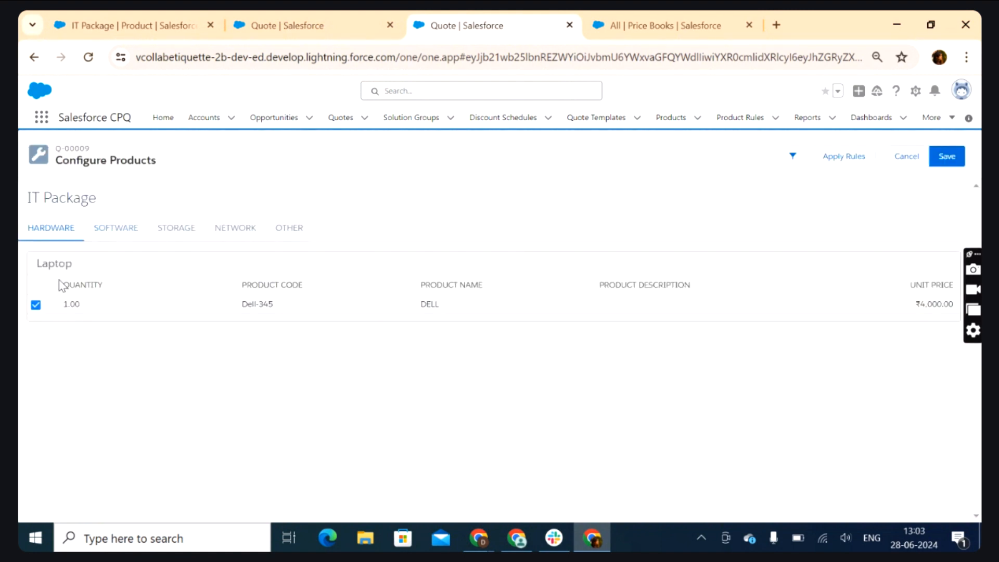
Step: Compare the Software and Hardware categories, and clear and reselect the DELL option under Laptop
{"action": "left_click", "coordinate": [109, 229]}
{"action": "left_click", "coordinate": [67, 230]}
{"action": "left_click", "coordinate": [37, 306]}
{"action": "left_click", "coordinate": [37, 306]}
Step: Check the feature list on the IT Package product and the uncategorised bundle layout on the other quote page
{"action": "left_click", "coordinate": [130, 25]}
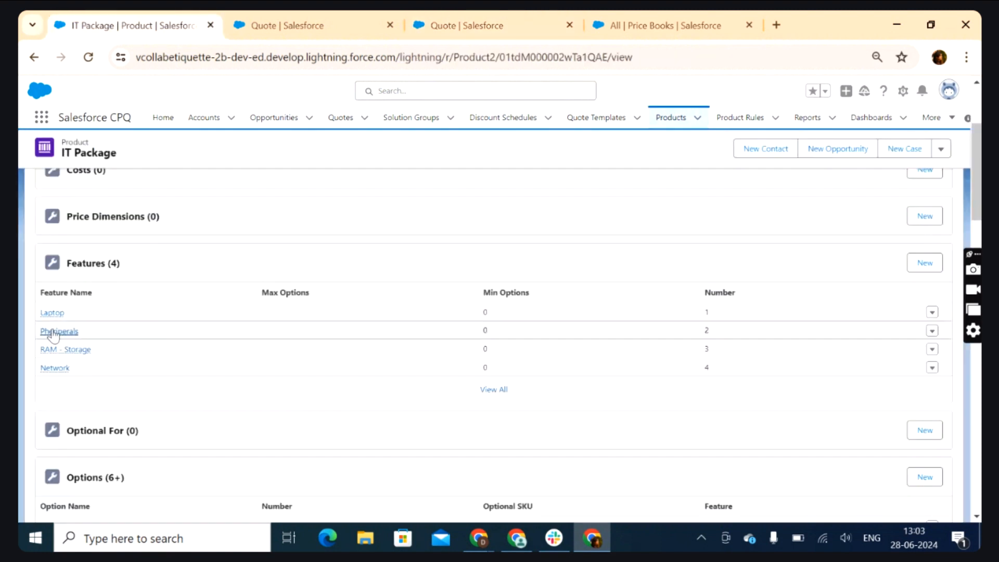
{"action": "left_click", "coordinate": [309, 16]}
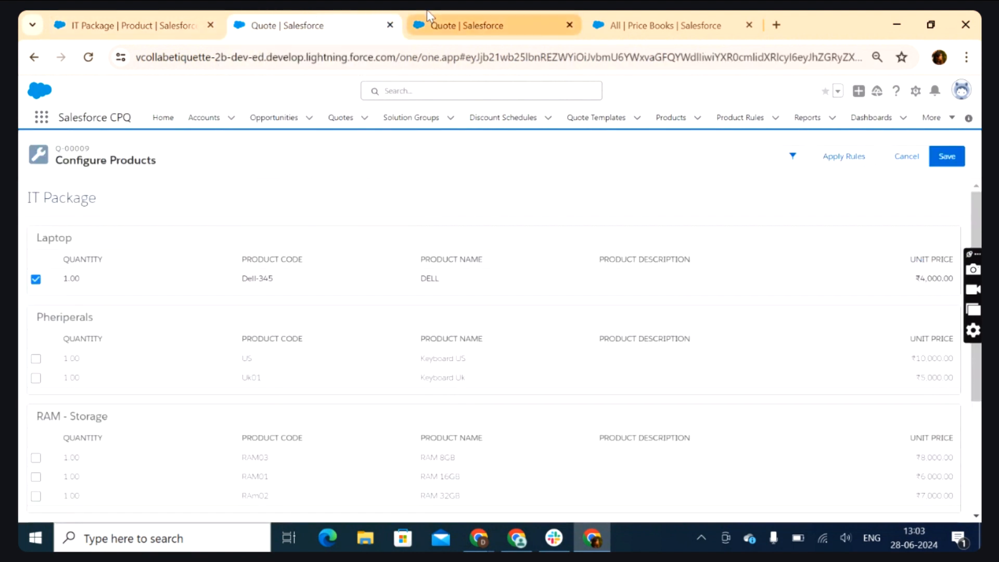
{"action": "left_click", "coordinate": [447, 24]}
Step: Open the add-options list for Pheriperals in the Software category, and tick and untick Keyboard US and Keyboard Uk
{"action": "left_click", "coordinate": [109, 229]}
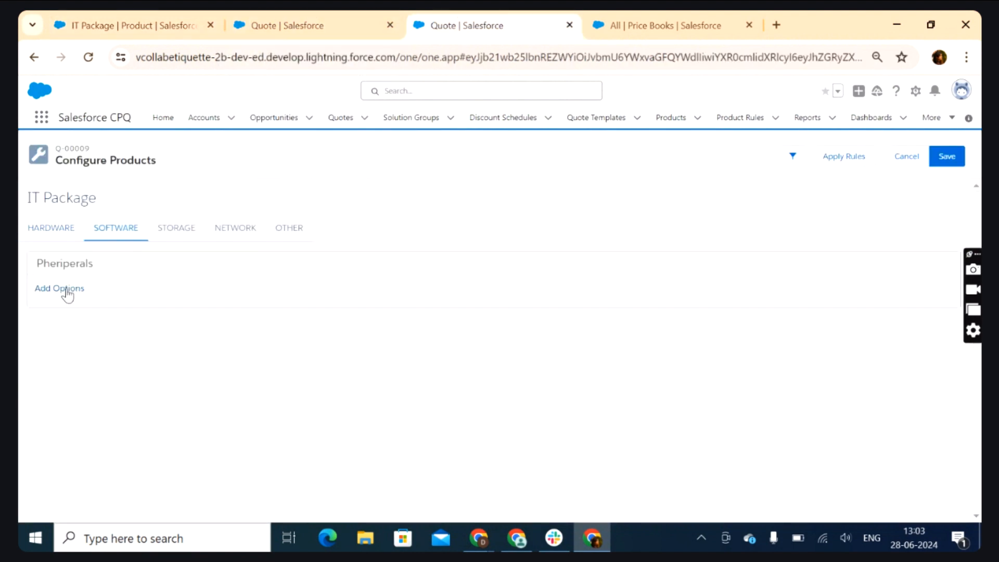
{"action": "left_click", "coordinate": [67, 289]}
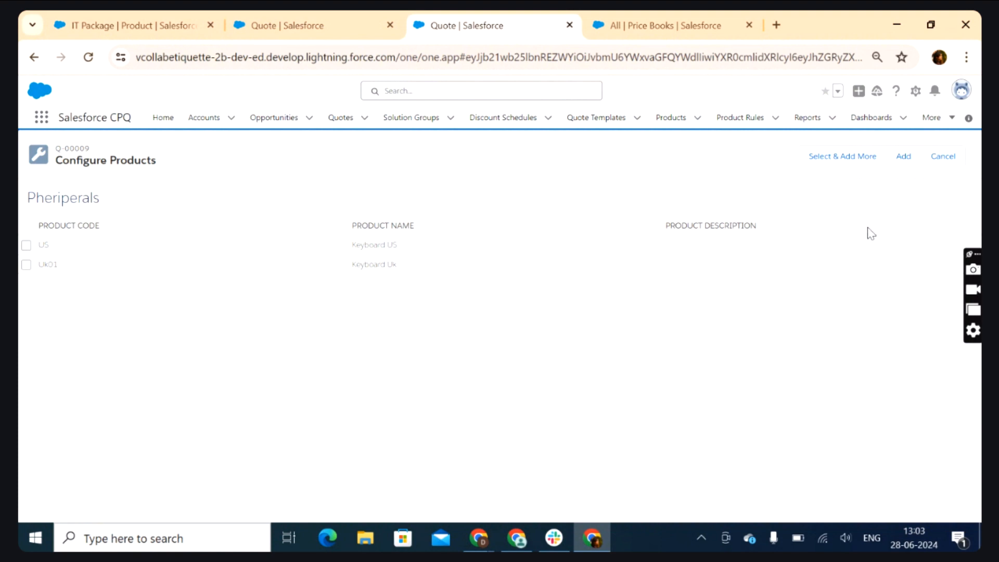
{"action": "left_click", "coordinate": [26, 245]}
{"action": "left_click", "coordinate": [27, 265]}
{"action": "left_click", "coordinate": [27, 245]}
{"action": "left_click", "coordinate": [26, 265]}
Step: Review the Option Selection Method choices on the IT Package's Laptop feature and close its form without saving
{"action": "left_click", "coordinate": [93, 25]}
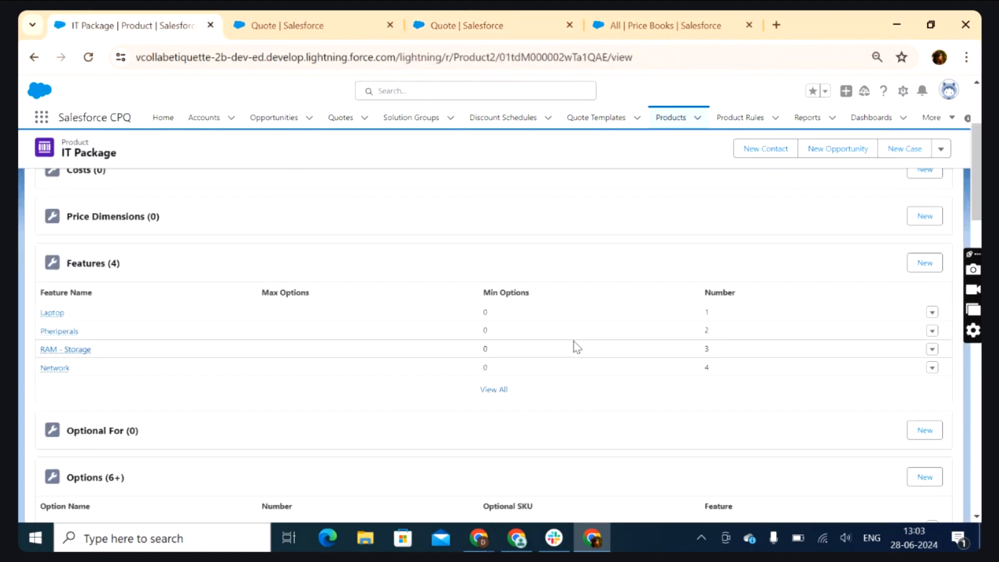
{"action": "left_click", "coordinate": [932, 312]}
{"action": "left_click", "coordinate": [892, 334]}
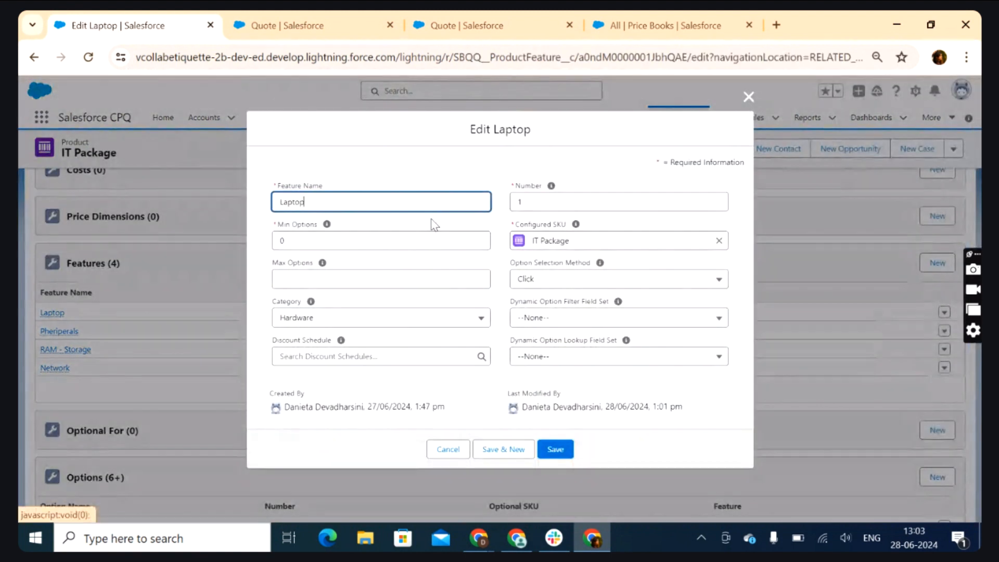
{"action": "left_click", "coordinate": [526, 281]}
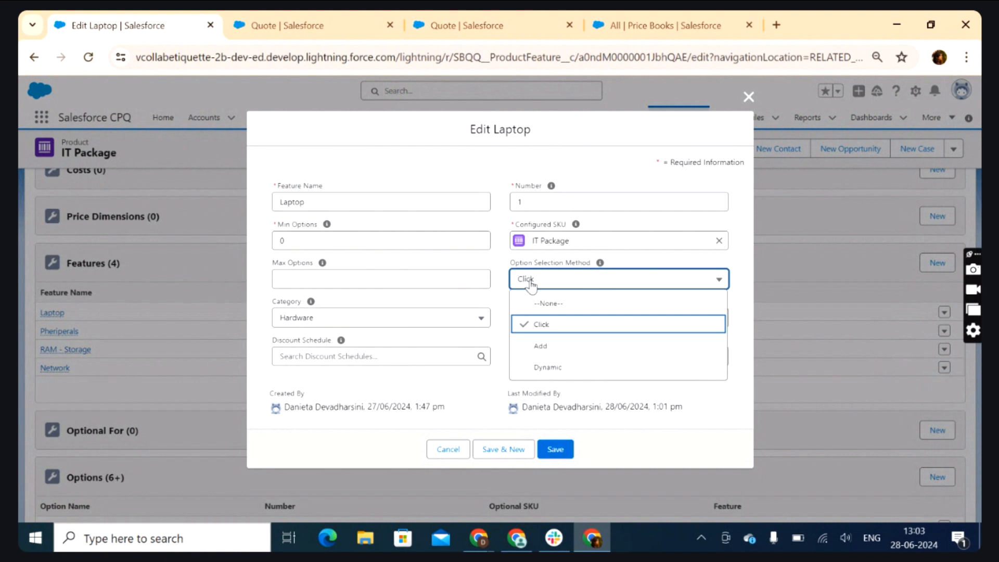
{"action": "left_click", "coordinate": [553, 294]}
{"action": "left_click", "coordinate": [543, 279]}
{"action": "left_click", "coordinate": [547, 286]}
{"action": "left_click", "coordinate": [548, 282]}
{"action": "left_click", "coordinate": [501, 274]}
{"action": "left_click", "coordinate": [538, 281]}
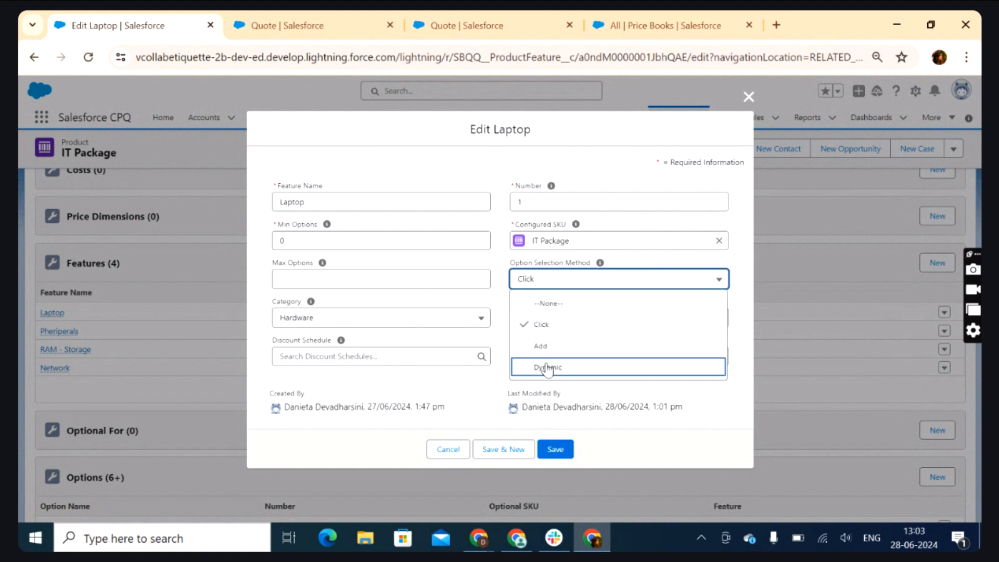
{"action": "left_click", "coordinate": [550, 286]}
{"action": "left_click", "coordinate": [544, 285]}
{"action": "left_click", "coordinate": [508, 287]}
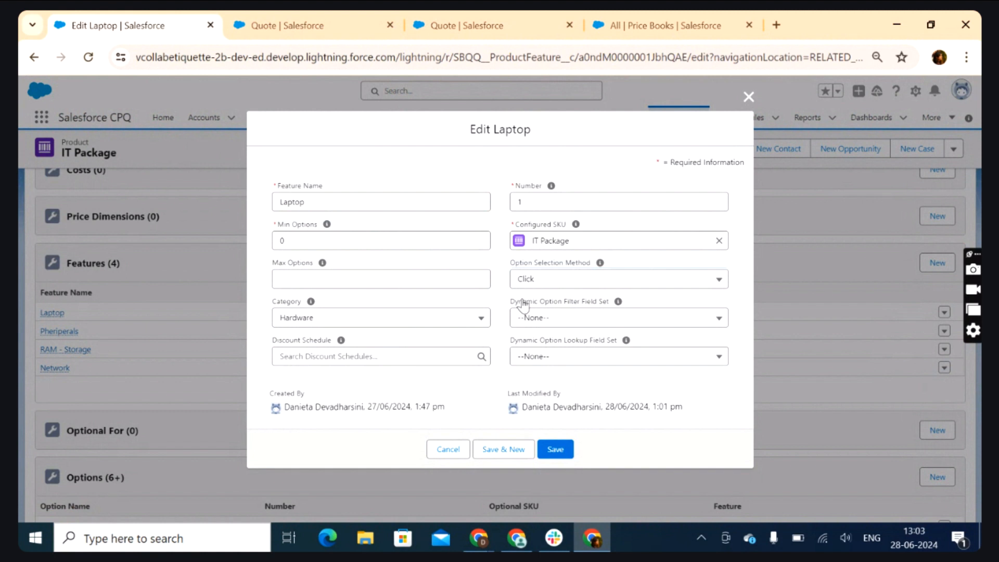
{"action": "left_click", "coordinate": [528, 281]}
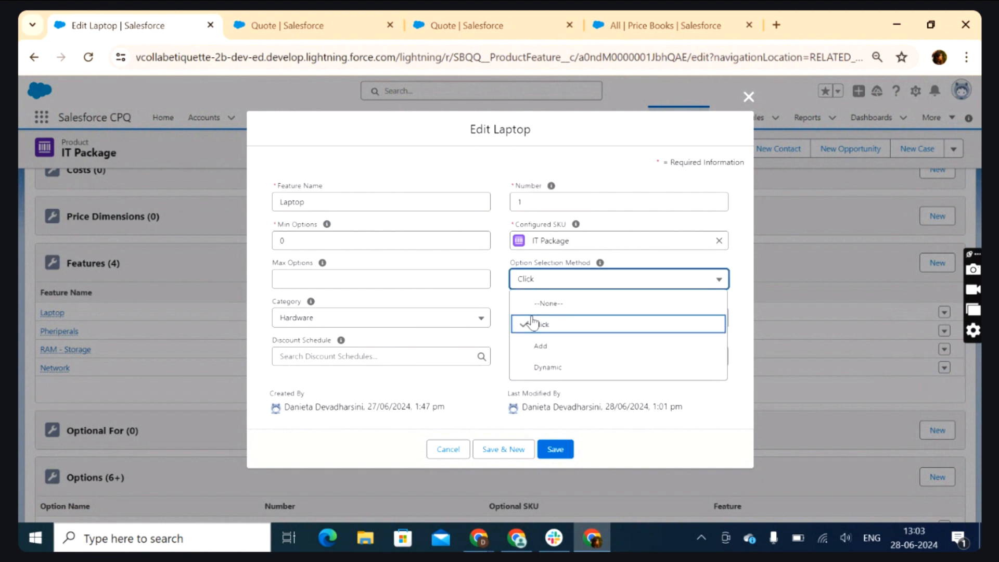
{"action": "left_click", "coordinate": [748, 98]}
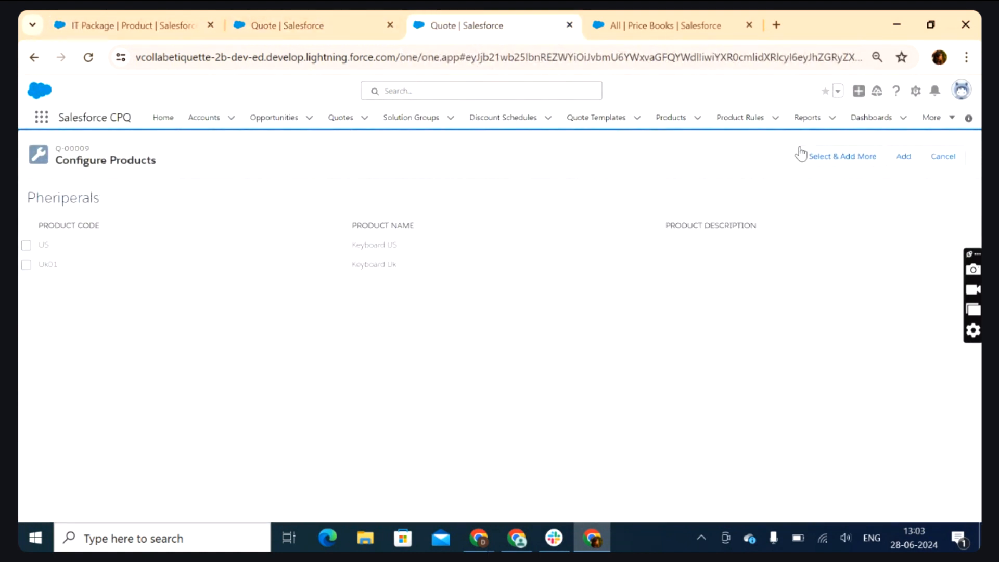
Step: Leave the Pheriperals option list, recheck the Hardware and Software categories, and cancel the IT Package configuration
{"action": "left_click", "coordinate": [932, 157]}
{"action": "left_click", "coordinate": [50, 235]}
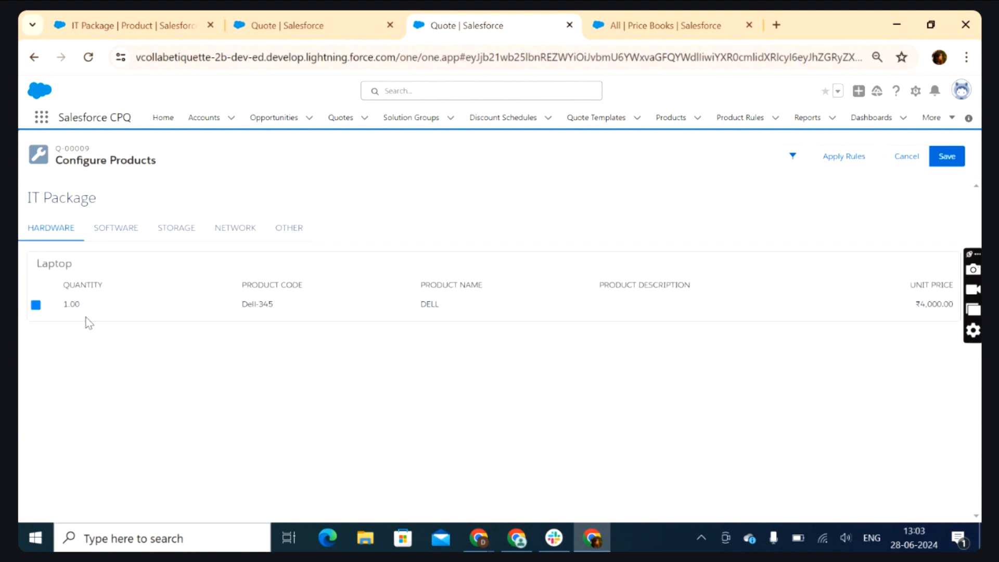
{"action": "left_click", "coordinate": [116, 234]}
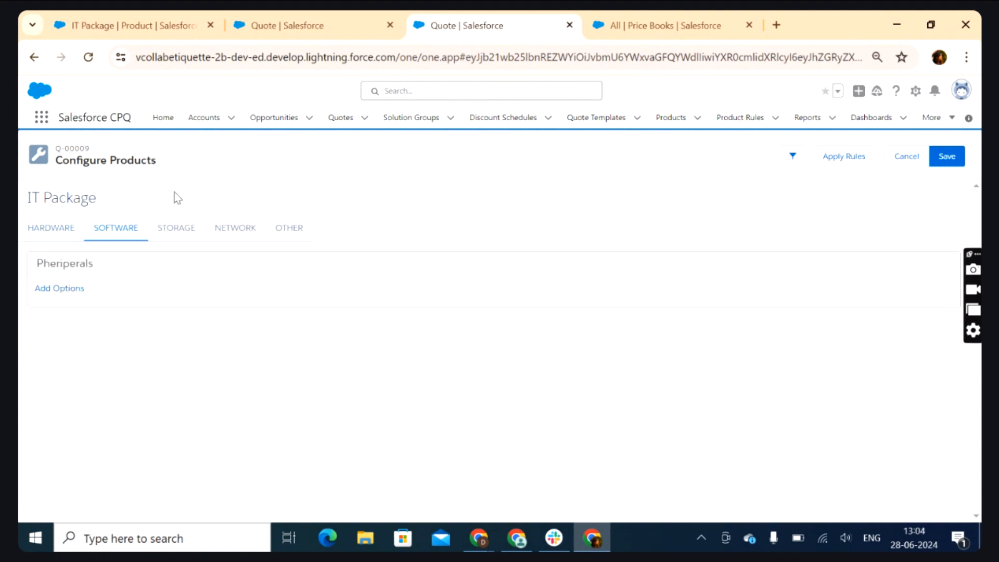
{"action": "left_click", "coordinate": [54, 232]}
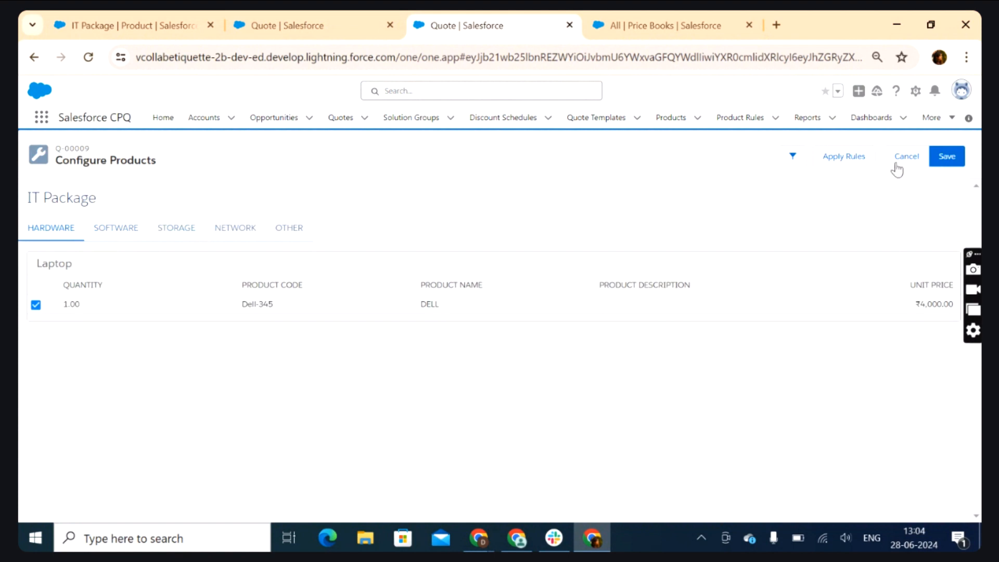
{"action": "left_click", "coordinate": [900, 162]}
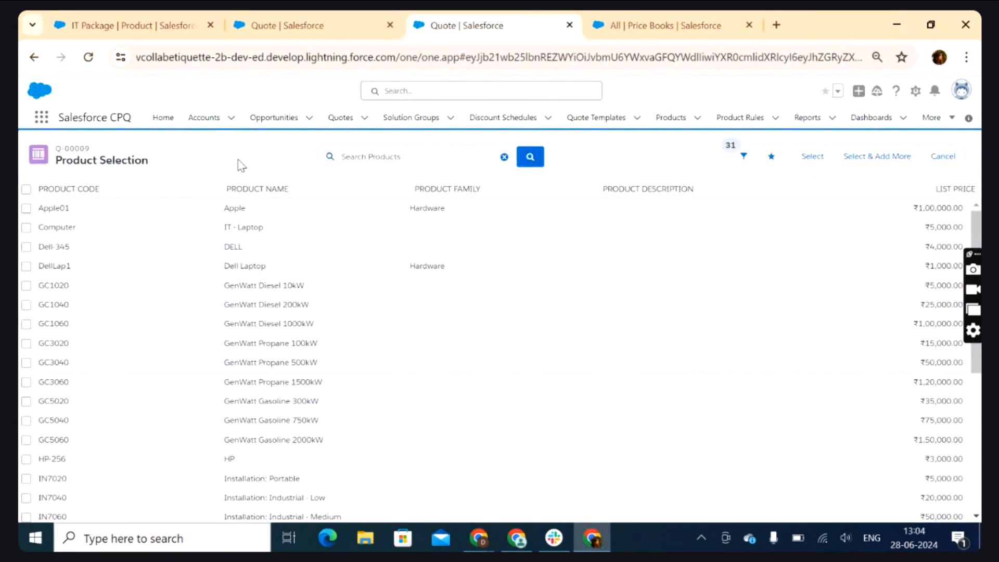
Step: Look over the order of the products in the quote's product selection list
{"action": "left_click", "coordinate": [394, 165]}
{"action": "left_click", "coordinate": [254, 147]}
{"action": "left_click", "coordinate": [398, 154]}
{"action": "left_click", "coordinate": [218, 154]}
{"action": "scroll", "coordinate": [238, 360], "scroll_direction": "down", "scroll_amount": 5}
{"action": "scroll", "coordinate": [242, 333], "scroll_direction": "up", "scroll_amount": 5}
Step: Set the IT Package product's Sort Order to 1 and save the product
{"action": "left_click", "coordinate": [52, 22]}
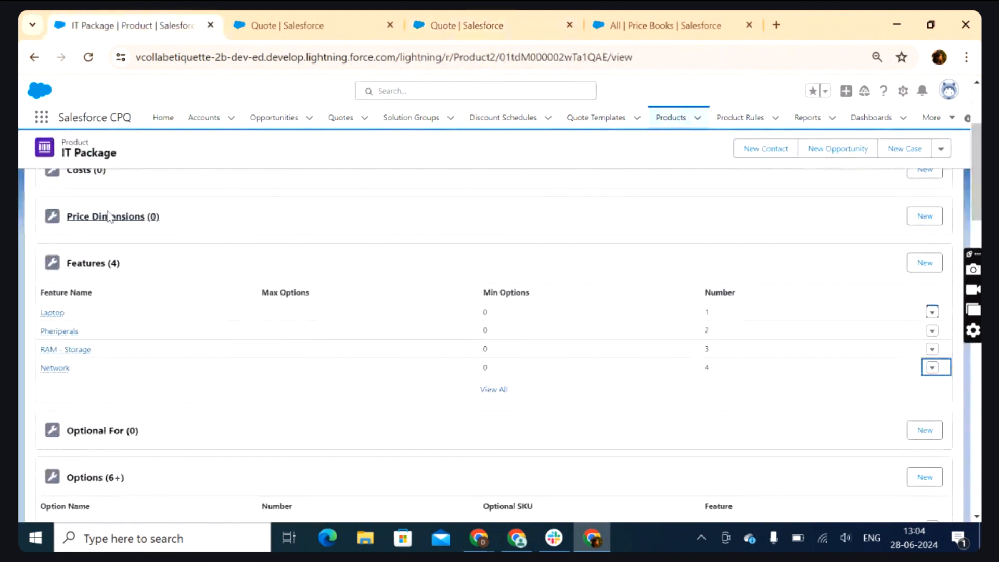
{"action": "scroll", "coordinate": [99, 255], "scroll_direction": "up", "scroll_amount": 3}
{"action": "left_click", "coordinate": [52, 251]}
{"action": "scroll", "coordinate": [517, 262], "scroll_direction": "down", "scroll_amount": 2}
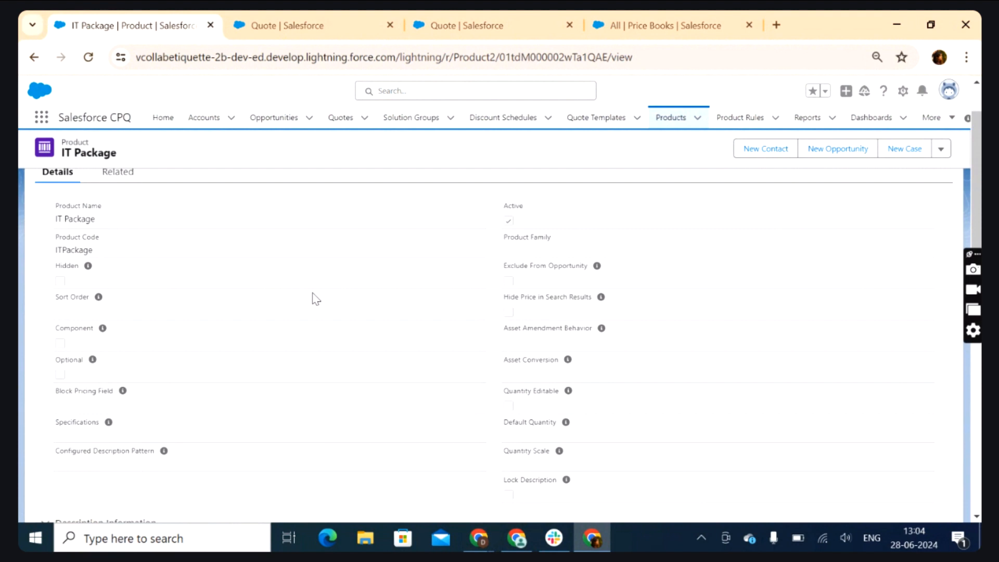
{"action": "scroll", "coordinate": [323, 285], "scroll_direction": "up", "scroll_amount": 2}
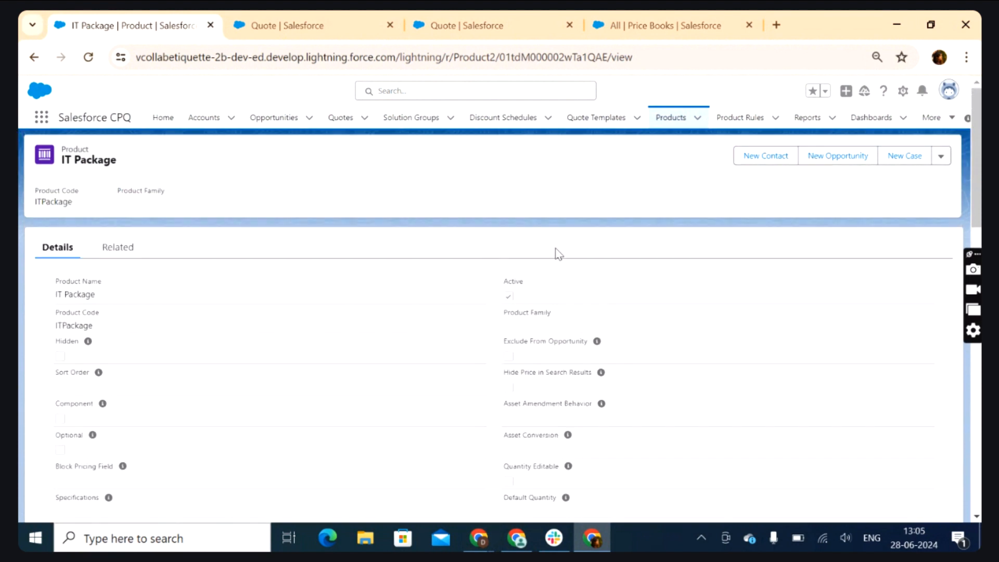
{"action": "left_click", "coordinate": [941, 156]}
{"action": "left_click", "coordinate": [930, 208]}
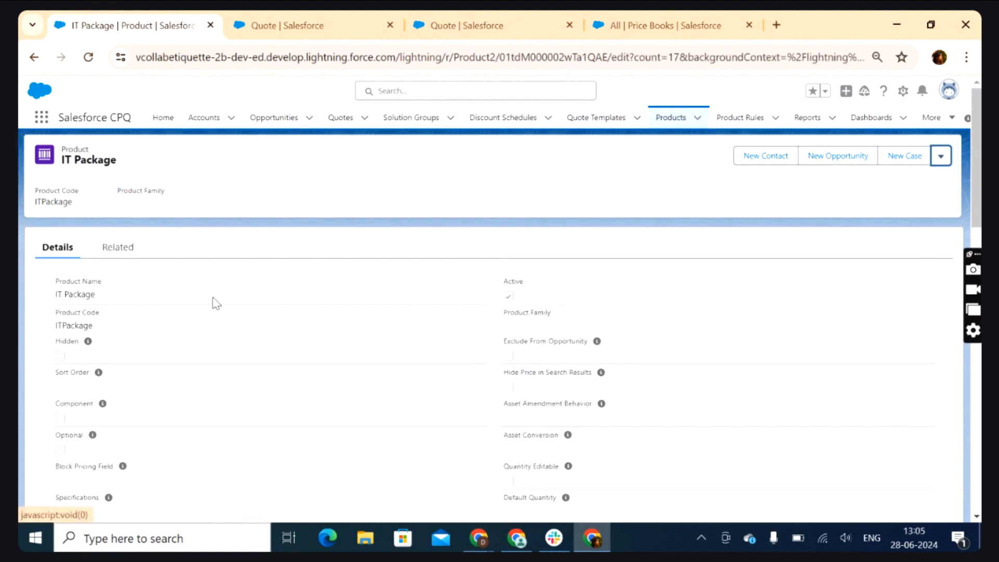
{"action": "scroll", "coordinate": [316, 229], "scroll_direction": "down", "scroll_amount": 2}
{"action": "scroll", "coordinate": [300, 260], "scroll_direction": "up", "scroll_amount": 2}
{"action": "left_click", "coordinate": [287, 297]}
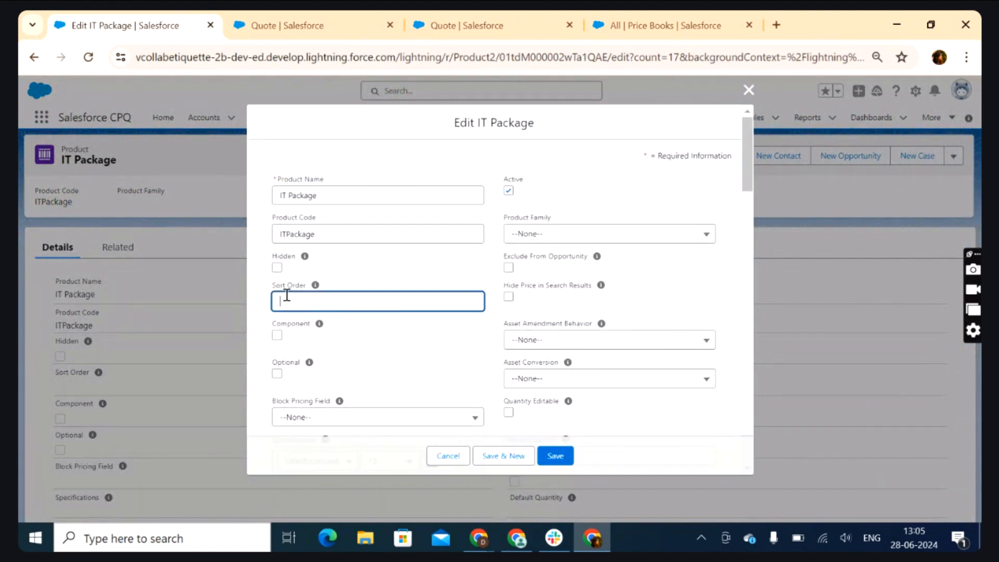
{"action": "type", "text": "1"}
{"action": "left_click", "coordinate": [568, 460]}
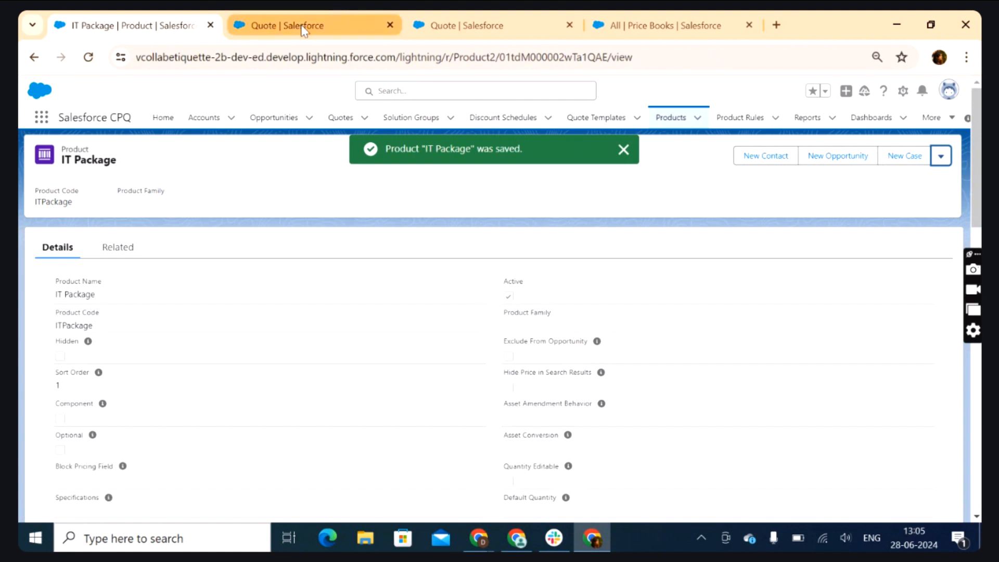
Step: Reload the quote's line editor and reopen product selection to check the IT Package's position in the list
{"action": "left_click", "coordinate": [458, 25]}
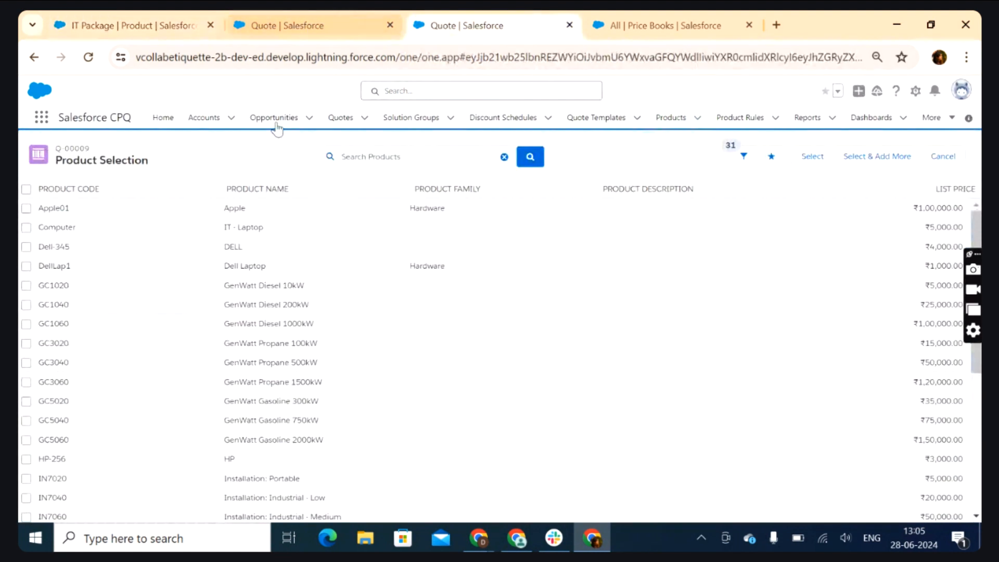
{"action": "left_click", "coordinate": [85, 57]}
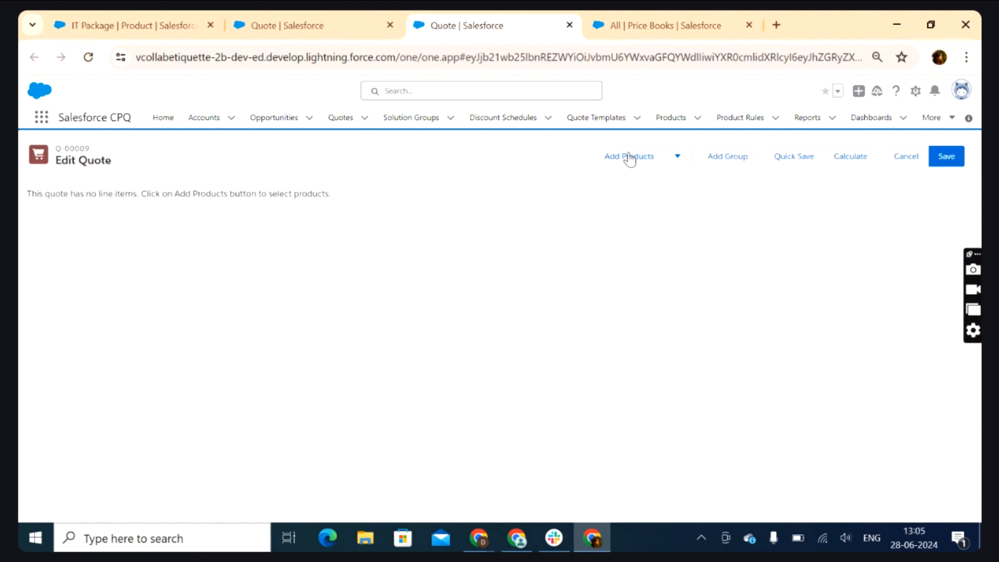
{"action": "left_click", "coordinate": [627, 162]}
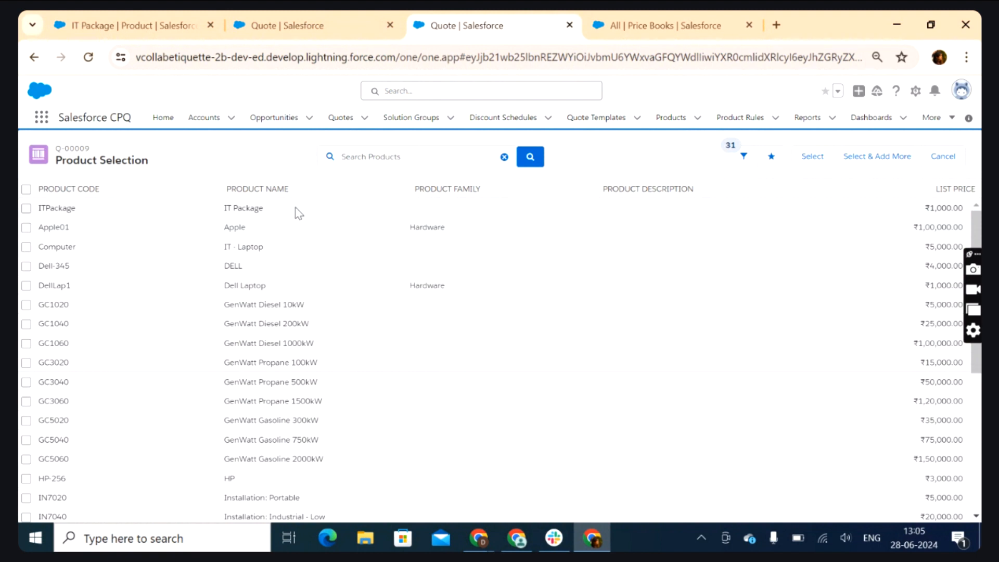
{"action": "left_click_drag", "start_coordinate": [276, 208], "coordinate": [223, 208]}
{"action": "left_click", "coordinate": [247, 165]}
Step: Select the IT Package for the quote and look through its Software and Storage categories, trying out two options
{"action": "left_click", "coordinate": [26, 208]}
{"action": "left_click", "coordinate": [812, 156]}
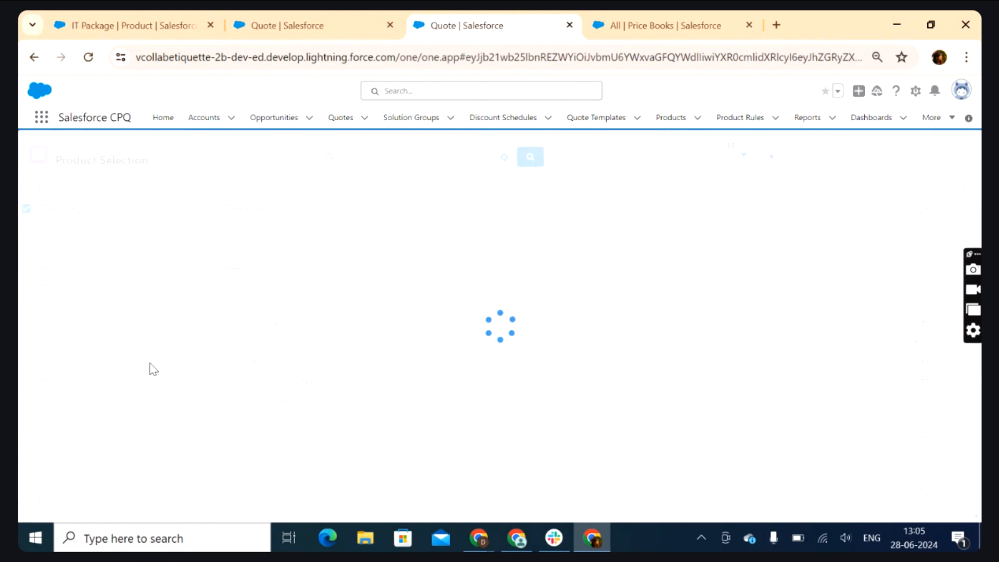
{"action": "left_click", "coordinate": [108, 229]}
{"action": "left_click", "coordinate": [176, 229]}
{"action": "left_click", "coordinate": [35, 306]}
{"action": "left_click", "coordinate": [36, 324]}
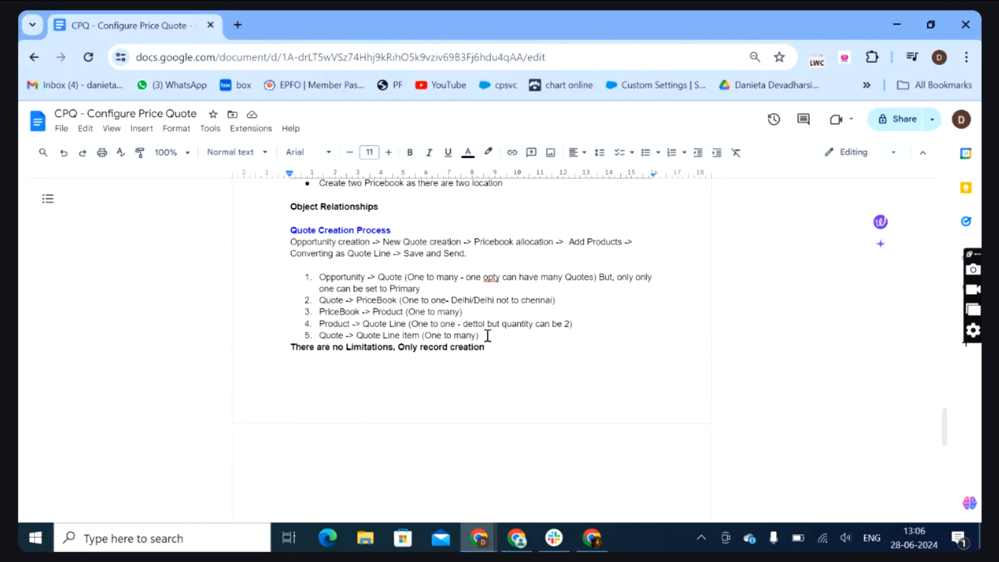
Step: In the Google Docs notes, review the Opportunity -> Quote relationship under Quote Creation Process
{"action": "left_click_drag", "start_coordinate": [488, 336], "coordinate": [319, 278]}
{"action": "left_click", "coordinate": [358, 277]}
{"action": "double_click", "coordinate": [335, 279]}
{"action": "left_click", "coordinate": [391, 277]}
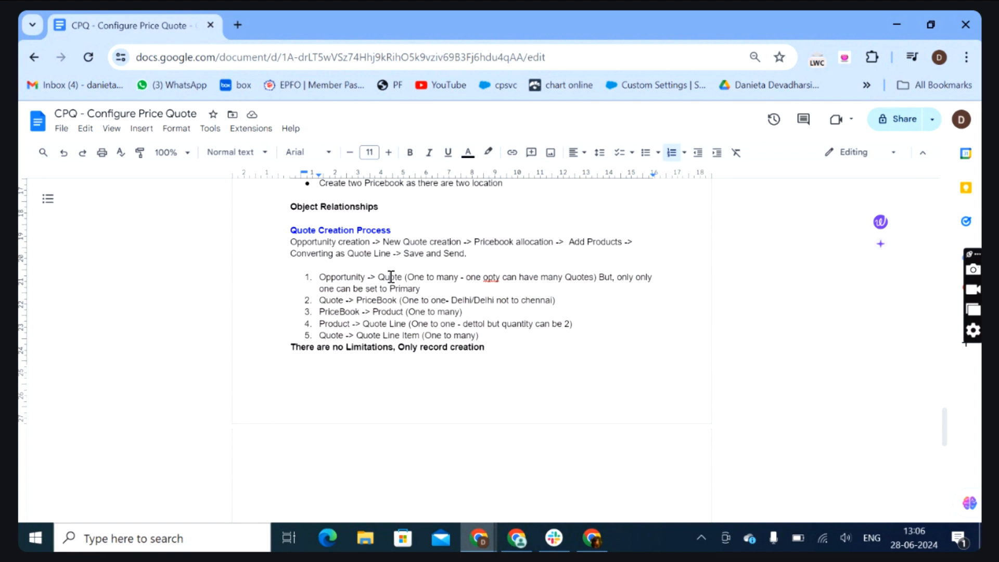
{"action": "double_click", "coordinate": [388, 278]}
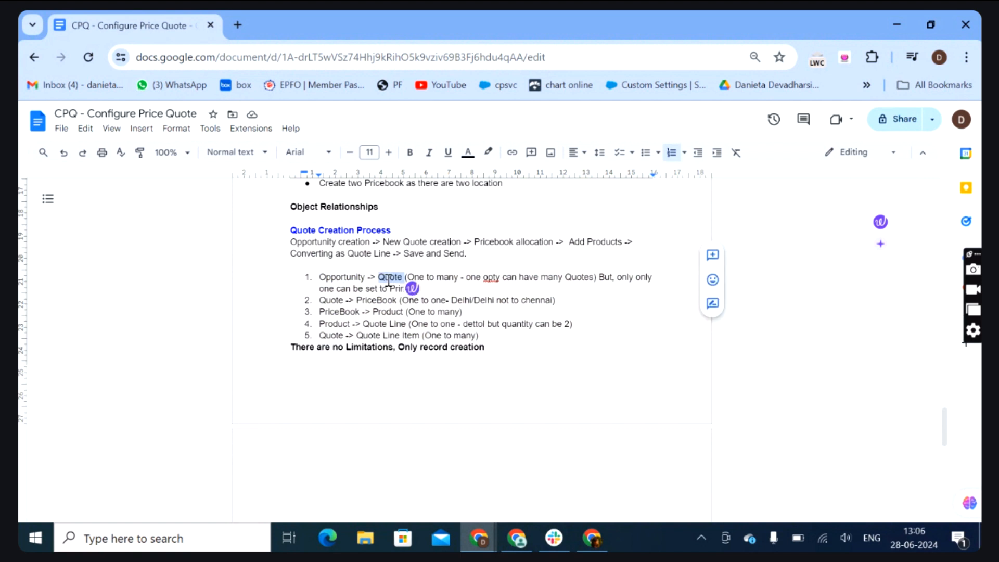
{"action": "double_click", "coordinate": [331, 277]}
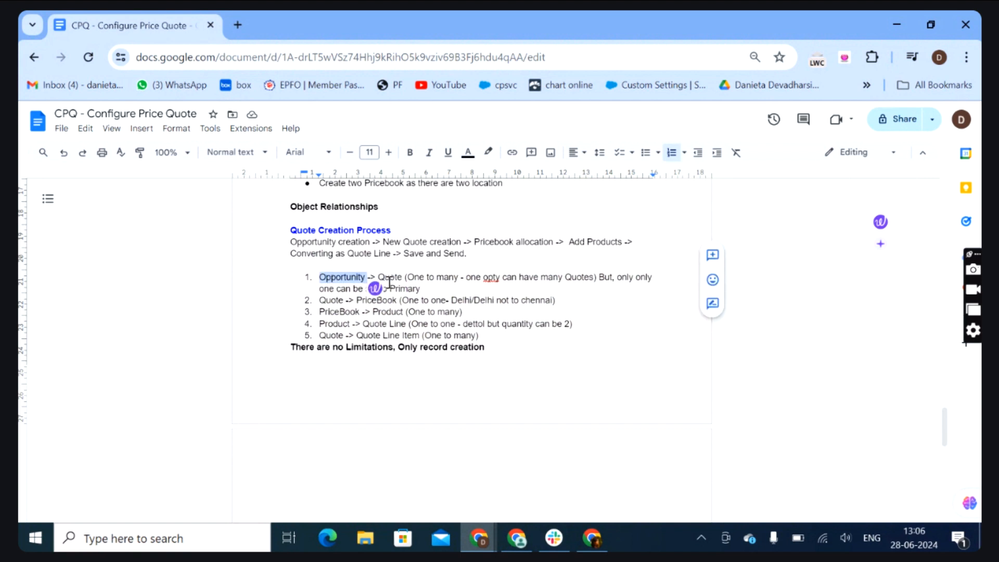
{"action": "double_click", "coordinate": [396, 277]}
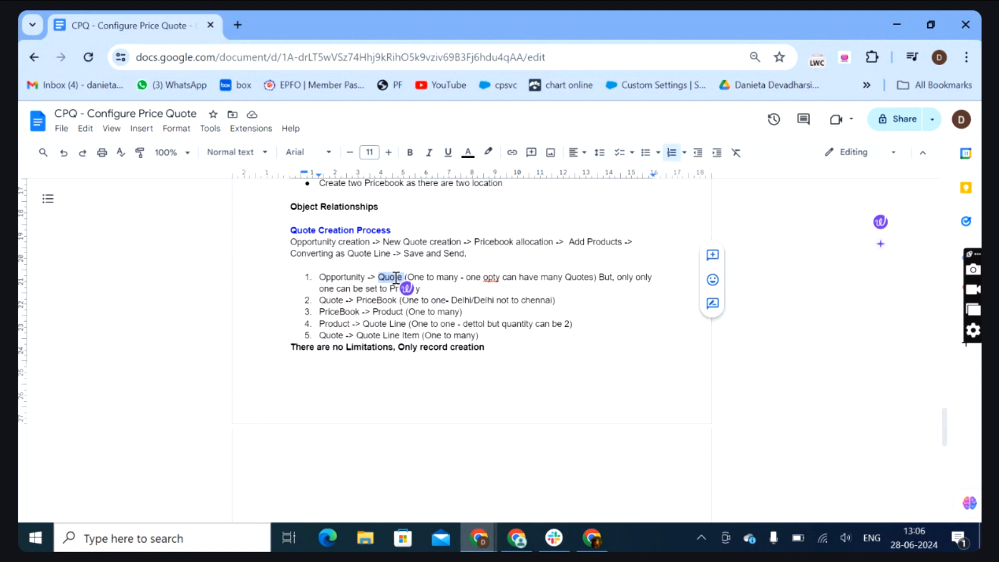
{"action": "left_click", "coordinate": [340, 274]}
{"action": "double_click", "coordinate": [341, 277]}
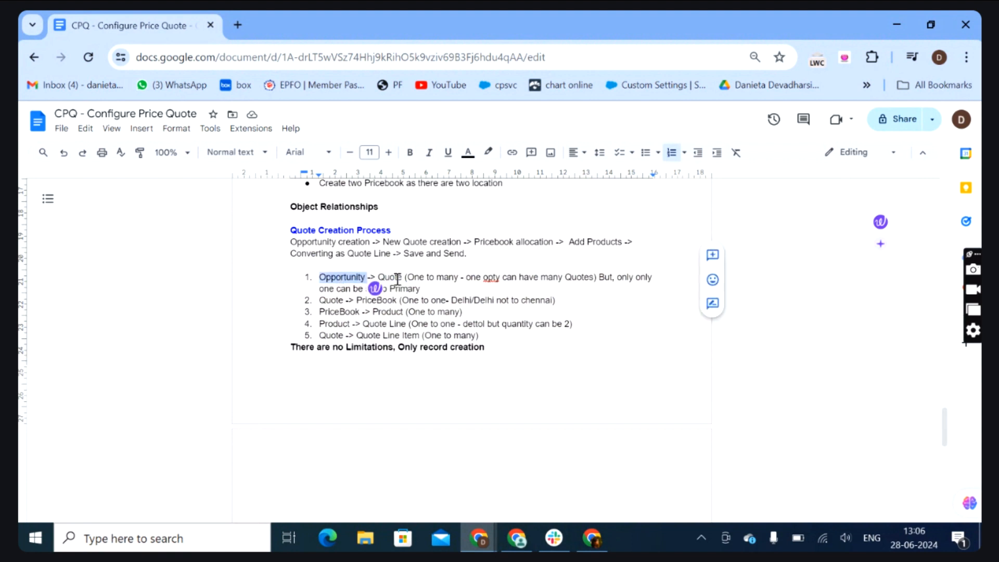
{"action": "double_click", "coordinate": [397, 278]}
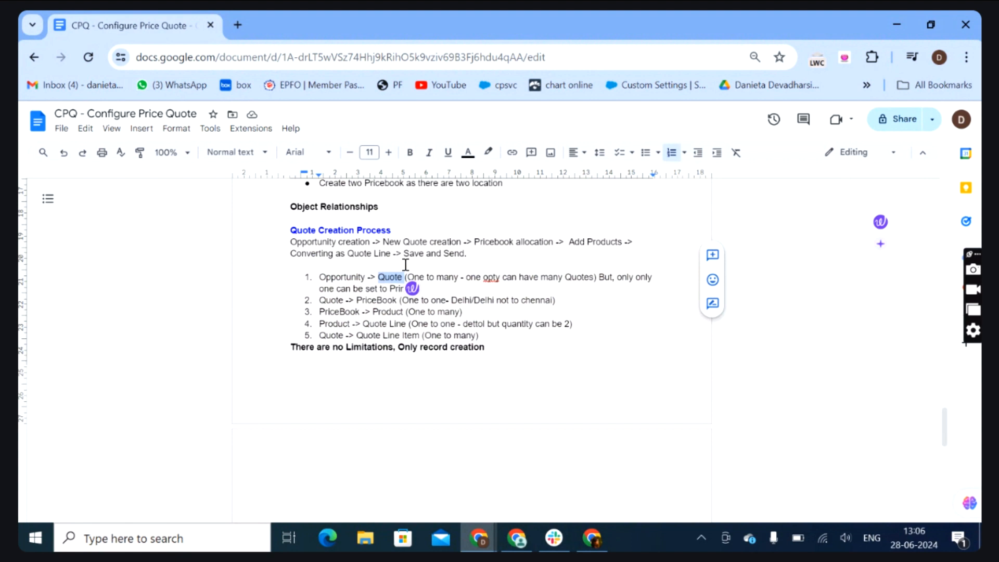
{"action": "left_click", "coordinate": [436, 277]}
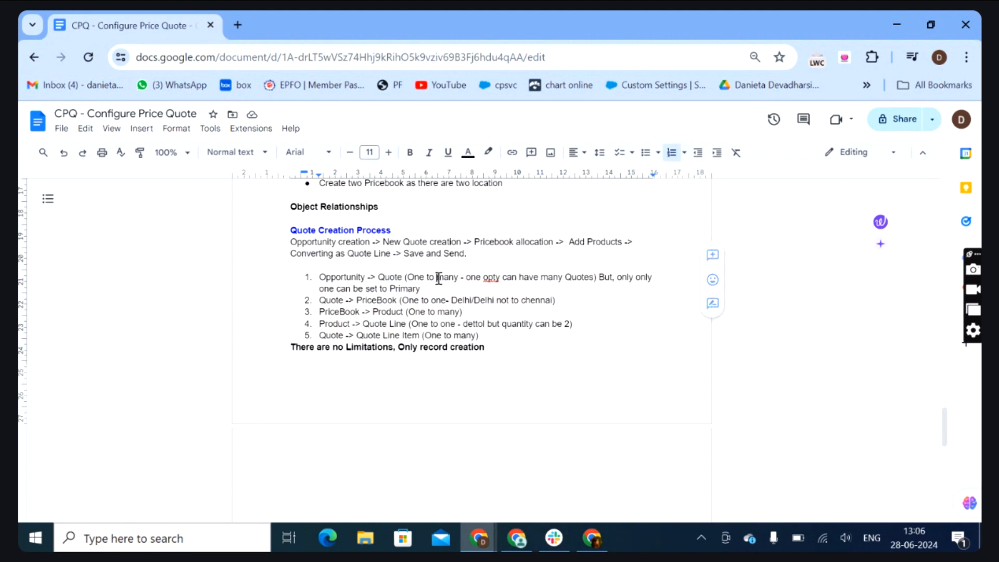
{"action": "double_click", "coordinate": [395, 278]}
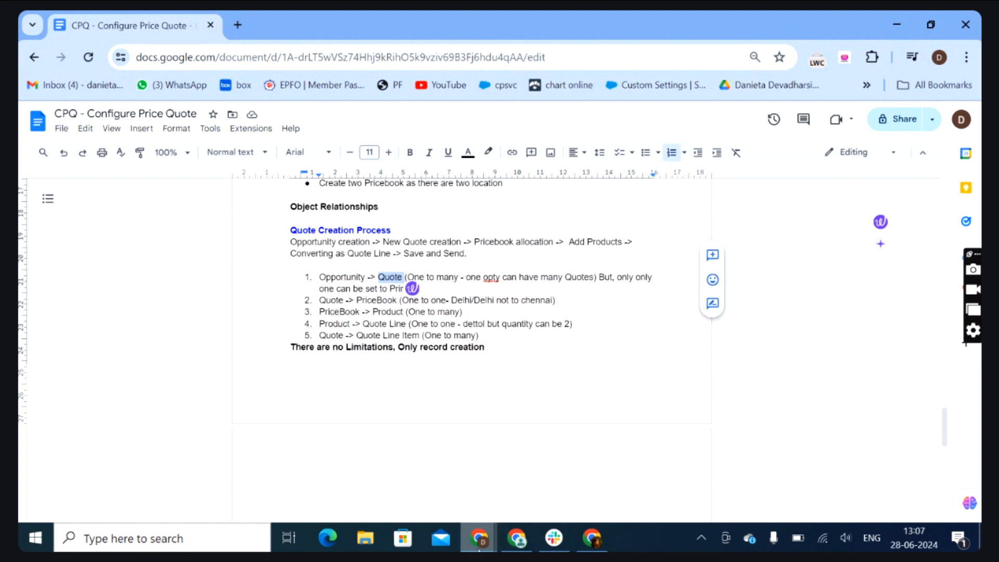
Step: Switch back to Salesforce, leave the IT Package configuration and open the Recently Viewed quotes list
{"action": "mouse_move", "coordinate": [479, 546]}
{"action": "mouse_move", "coordinate": [592, 548]}
{"action": "left_click", "coordinate": [592, 471]}
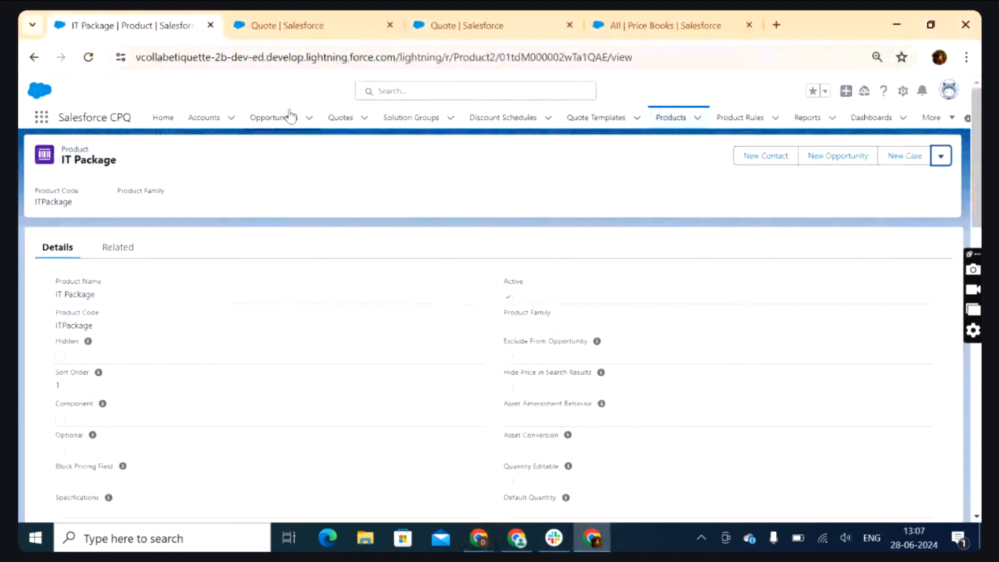
{"action": "left_click", "coordinate": [491, 27]}
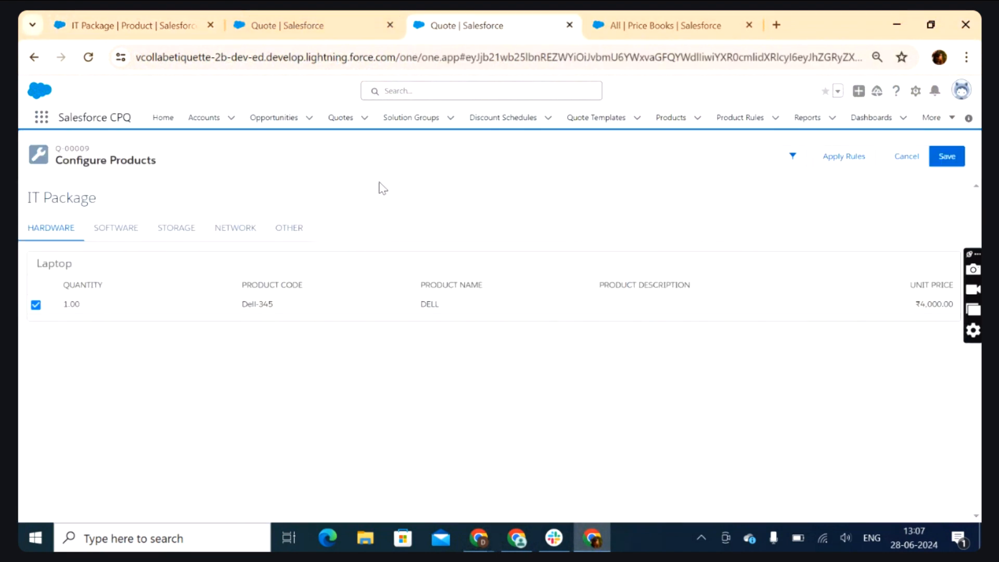
{"action": "left_click", "coordinate": [333, 116]}
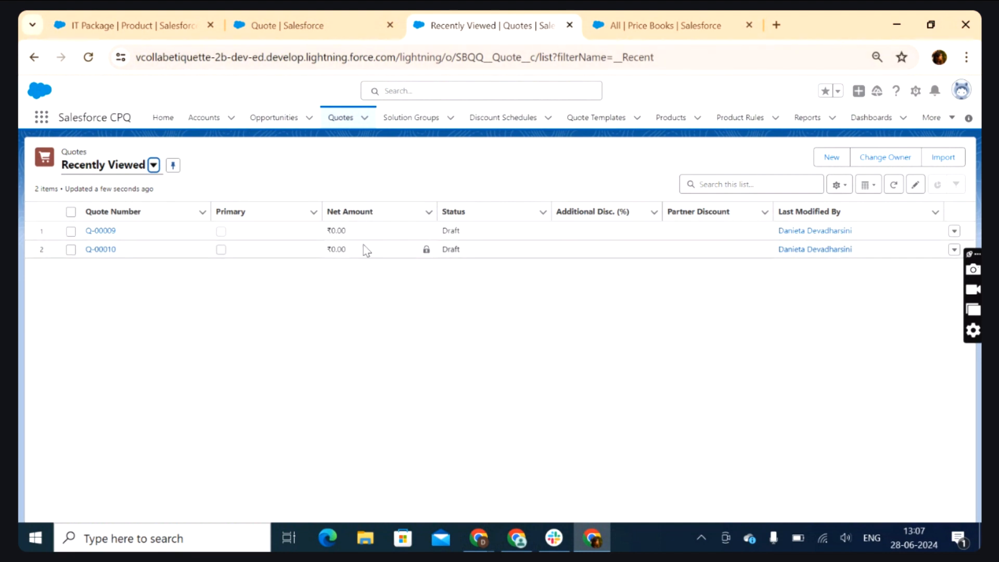
{"action": "left_click_drag", "start_coordinate": [974, 255], "coordinate": [973, 318]}
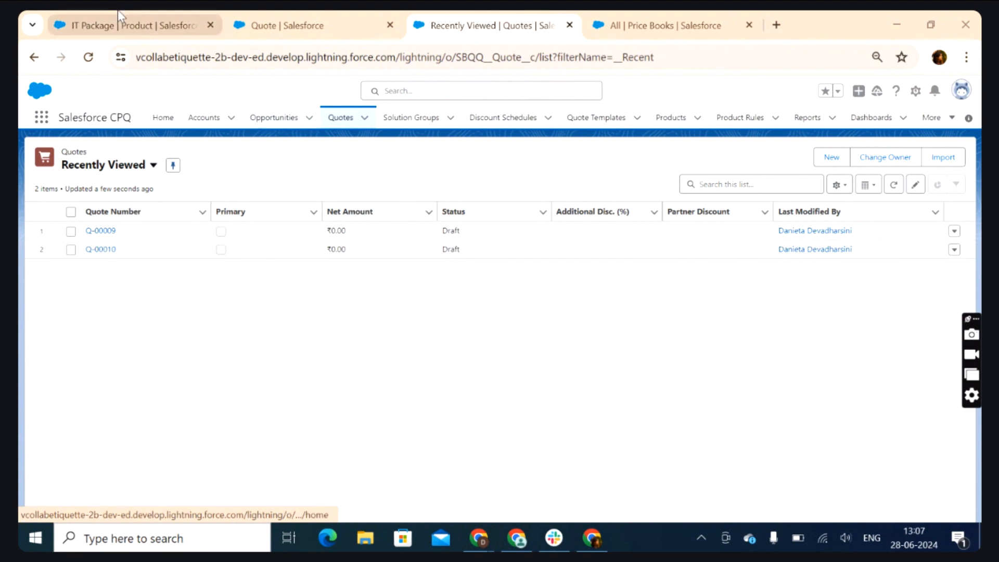
Step: Examine the Price Books related to the IT Package product
{"action": "left_click", "coordinate": [120, 23]}
{"action": "left_click", "coordinate": [107, 248]}
{"action": "scroll", "coordinate": [156, 380], "scroll_direction": "down", "scroll_amount": 15}
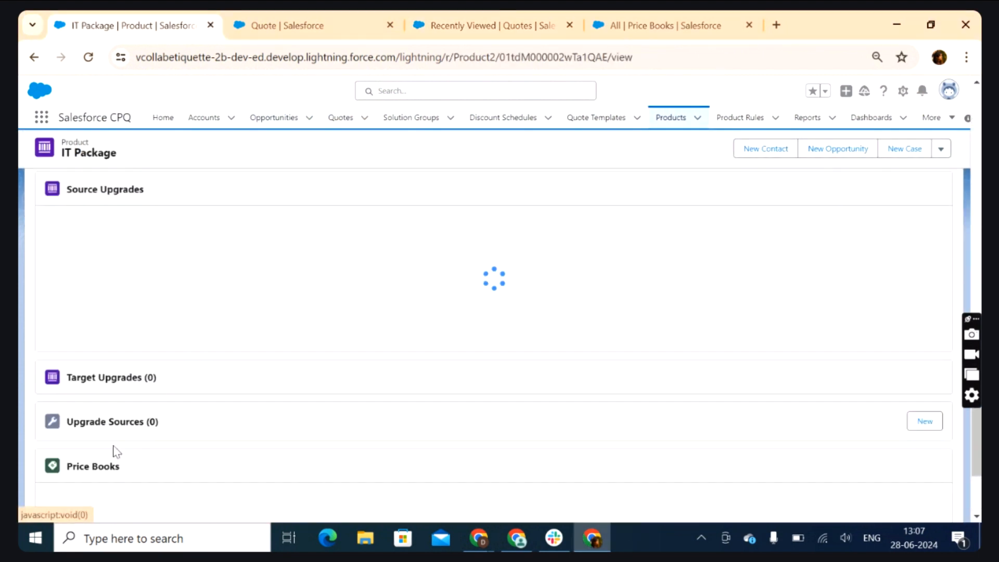
{"action": "mouse_move", "coordinate": [78, 436]}
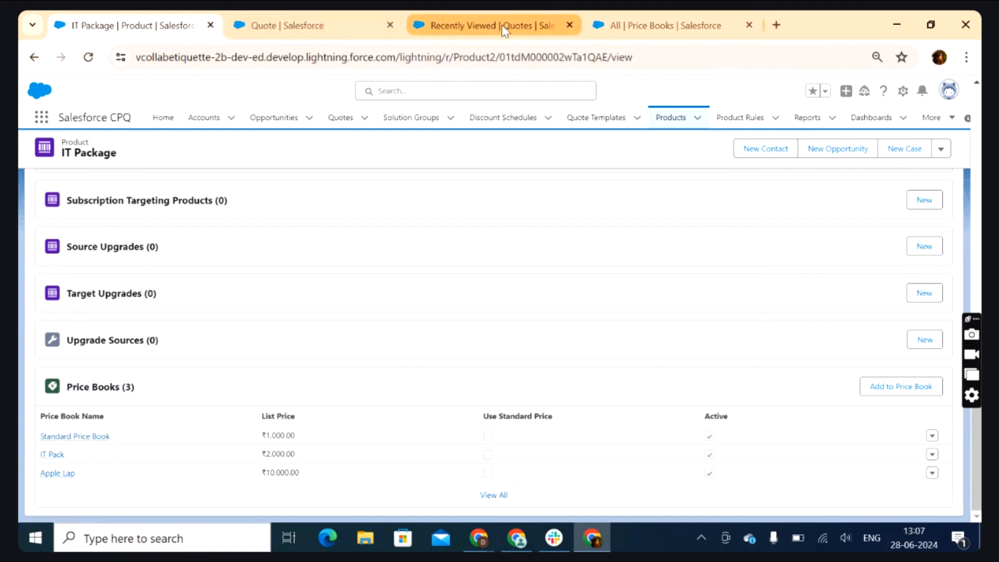
Step: Open the second recently viewed quote in a new tab and inspect its Pricebook ID without editing it
{"action": "left_click", "coordinate": [359, 24]}
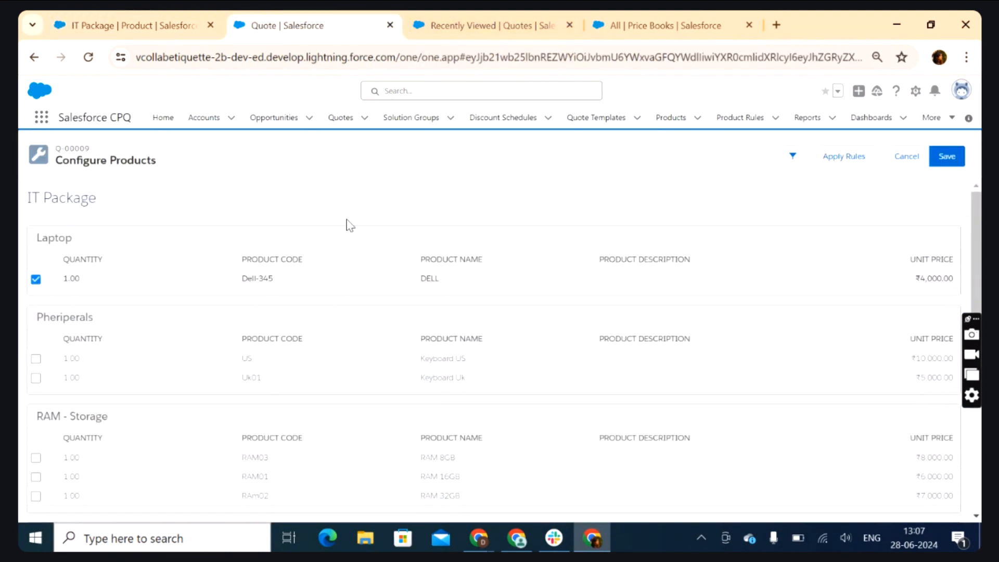
{"action": "left_click", "coordinate": [458, 18]}
{"action": "right_click", "coordinate": [100, 250]}
{"action": "key", "text": "Escape"}
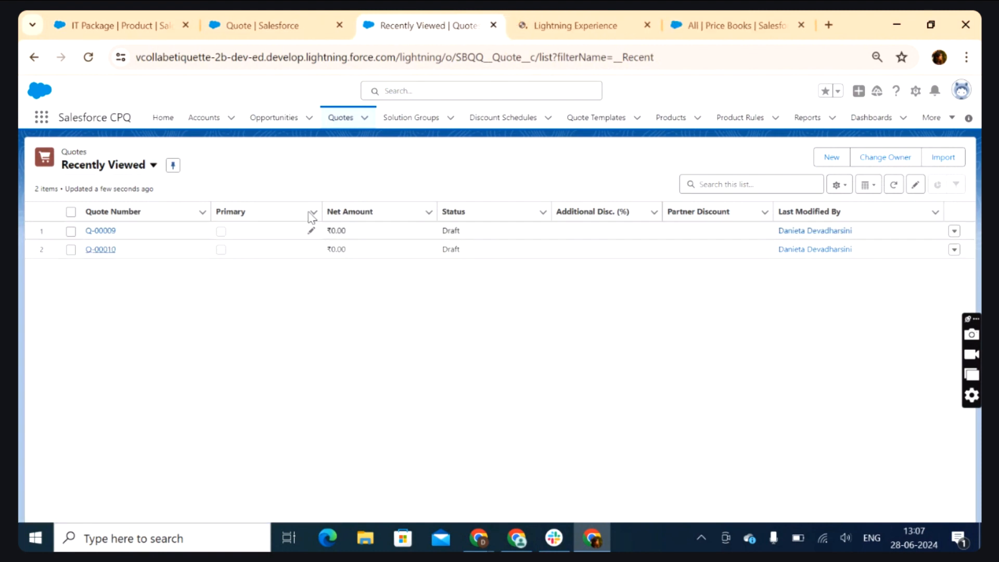
{"action": "left_click", "coordinate": [546, 31]}
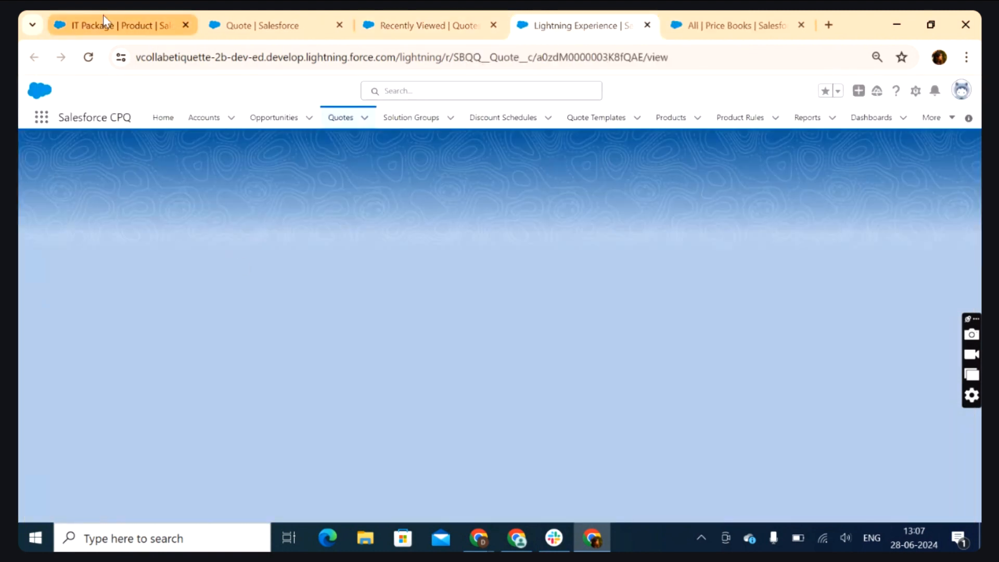
{"action": "scroll", "coordinate": [88, 427], "scroll_direction": "down", "scroll_amount": 15}
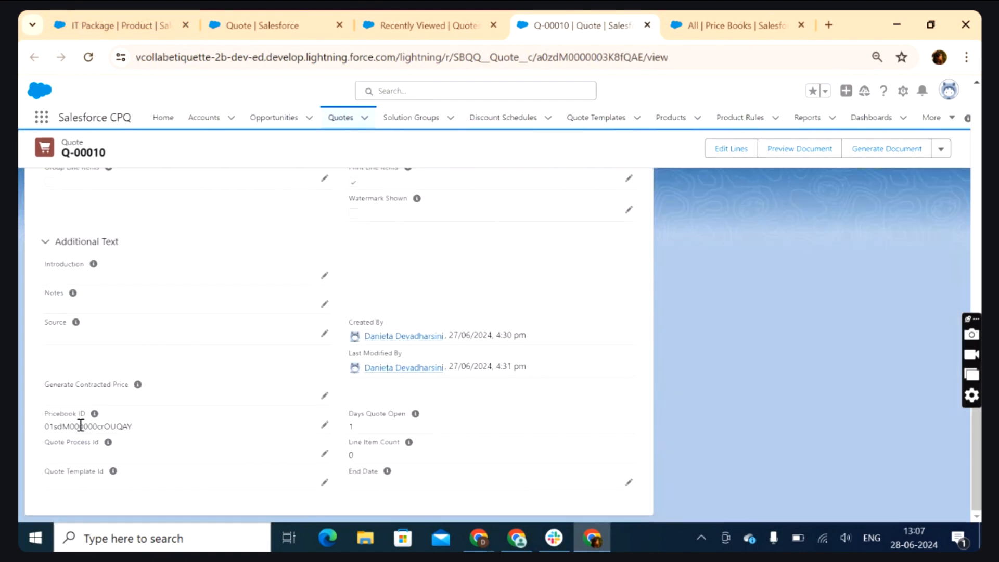
{"action": "left_click_drag", "start_coordinate": [141, 432], "coordinate": [46, 416]}
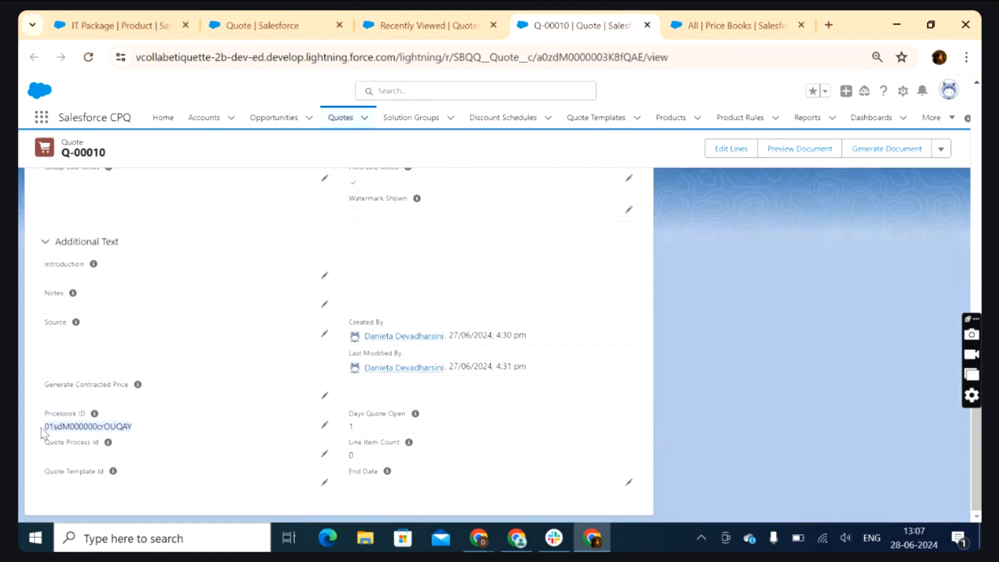
{"action": "double_click", "coordinate": [83, 426]}
{"action": "left_click", "coordinate": [319, 504]}
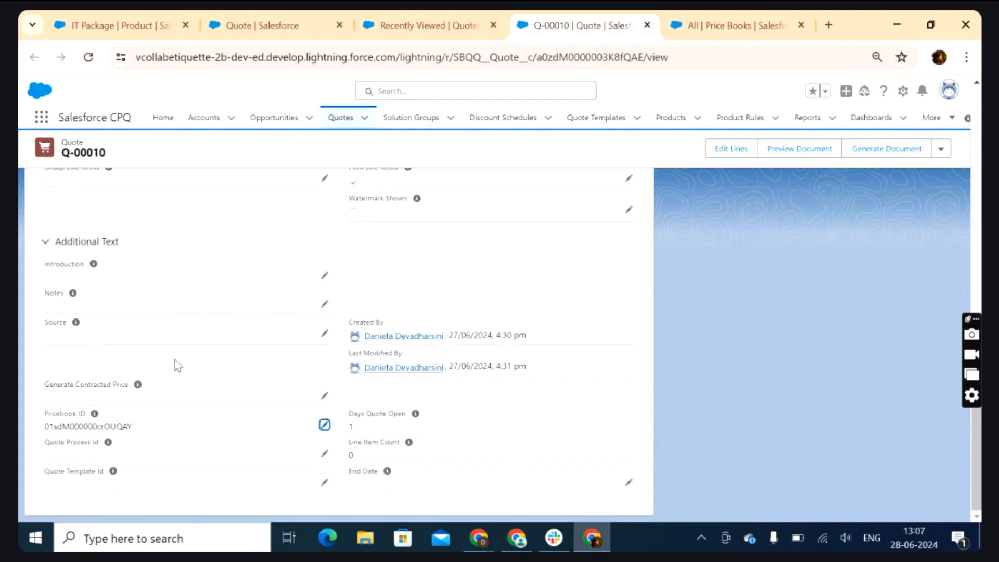
Step: Recheck the IT Package's price books, and review the Quote -> PriceBook and PriceBook -> Product relationships in the Google Docs notes
{"action": "left_click", "coordinate": [121, 25]}
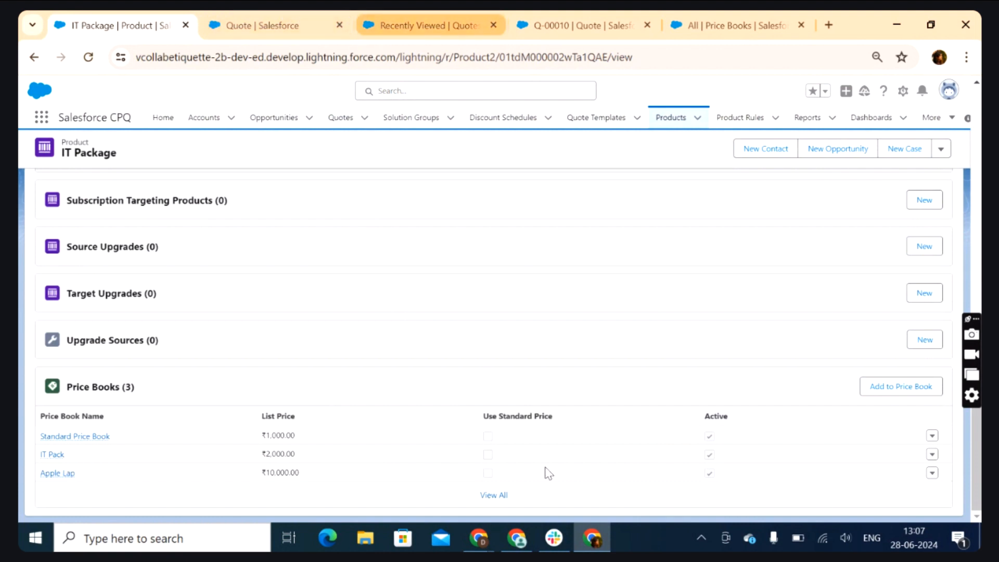
{"action": "mouse_move", "coordinate": [473, 546]}
{"action": "left_click", "coordinate": [476, 458]}
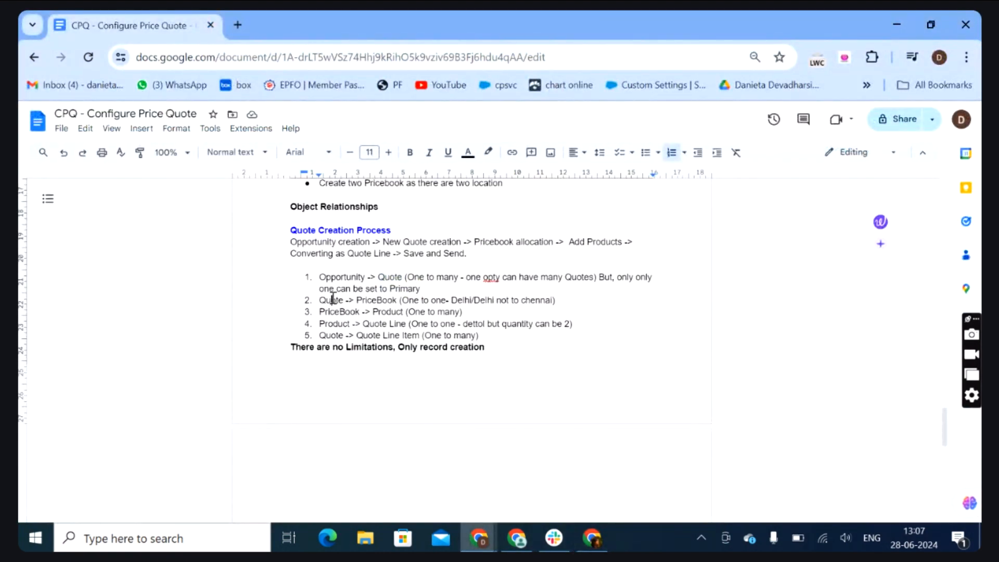
{"action": "double_click", "coordinate": [334, 300]}
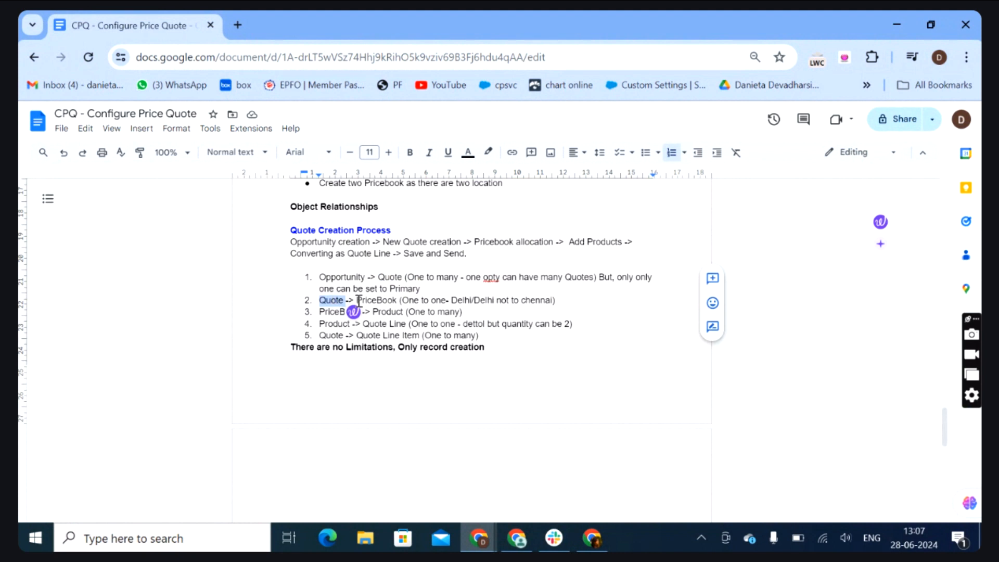
{"action": "double_click", "coordinate": [377, 301]}
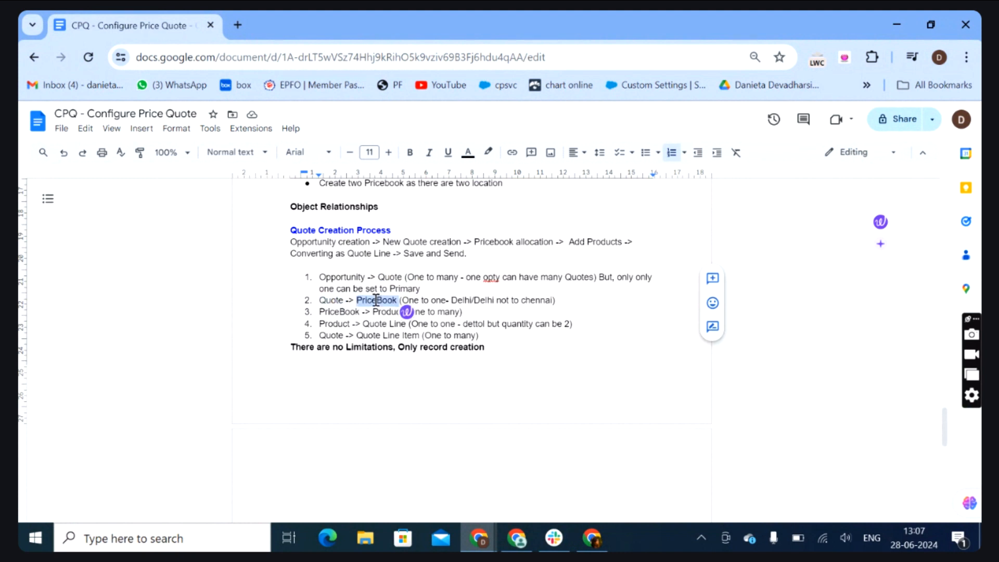
{"action": "double_click", "coordinate": [340, 301]}
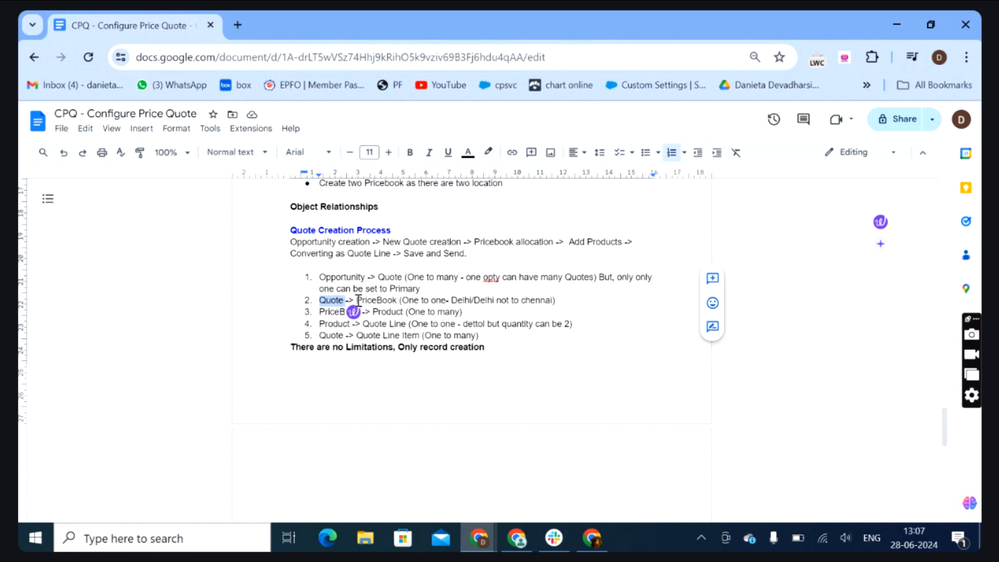
{"action": "double_click", "coordinate": [386, 300]}
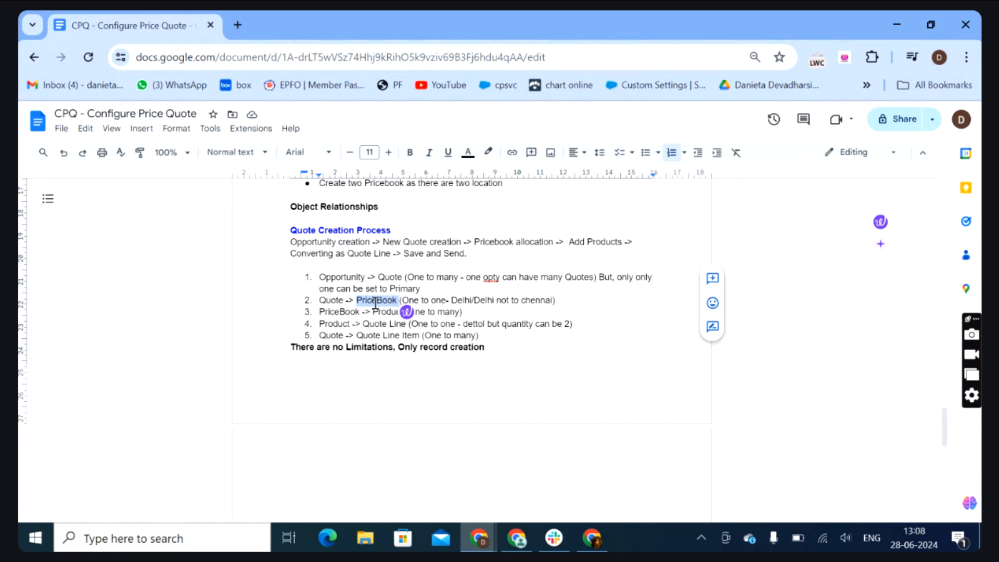
{"action": "left_click", "coordinate": [332, 300]}
{"action": "double_click", "coordinate": [378, 297]}
{"action": "double_click", "coordinate": [343, 313]}
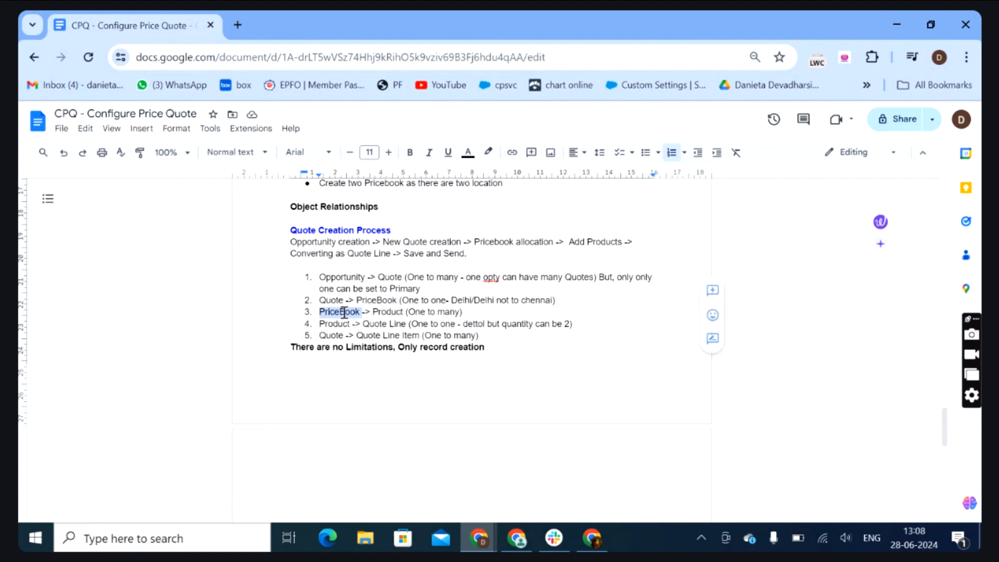
{"action": "double_click", "coordinate": [391, 312]}
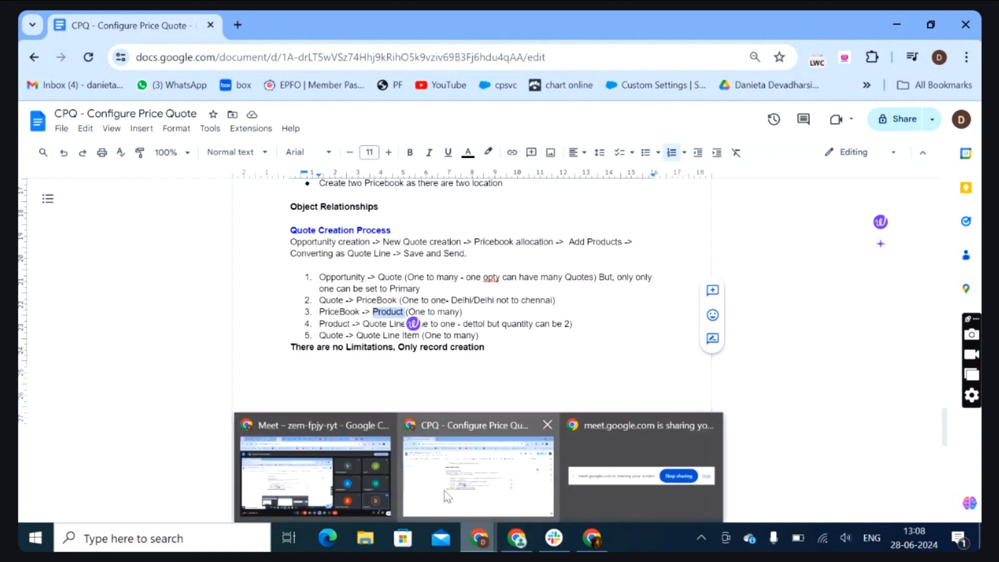
Step: Switch to Salesforce and review the IT Package's option groups on the Configure Products page of quote Q-00009
{"action": "mouse_move", "coordinate": [518, 544]}
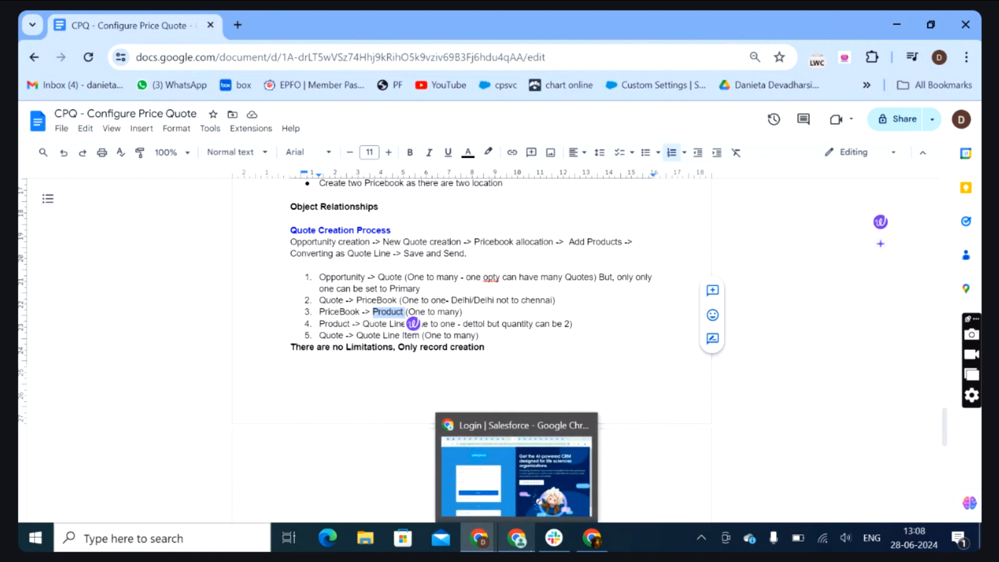
{"action": "left_click", "coordinate": [592, 539]}
{"action": "left_click", "coordinate": [575, 25]}
{"action": "left_click", "coordinate": [489, 23]}
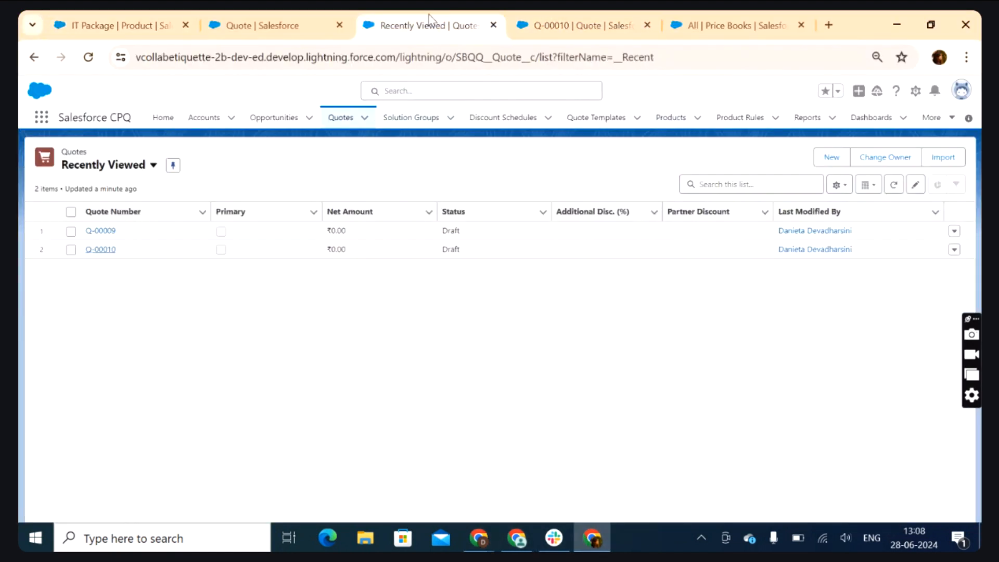
{"action": "left_click", "coordinate": [294, 27]}
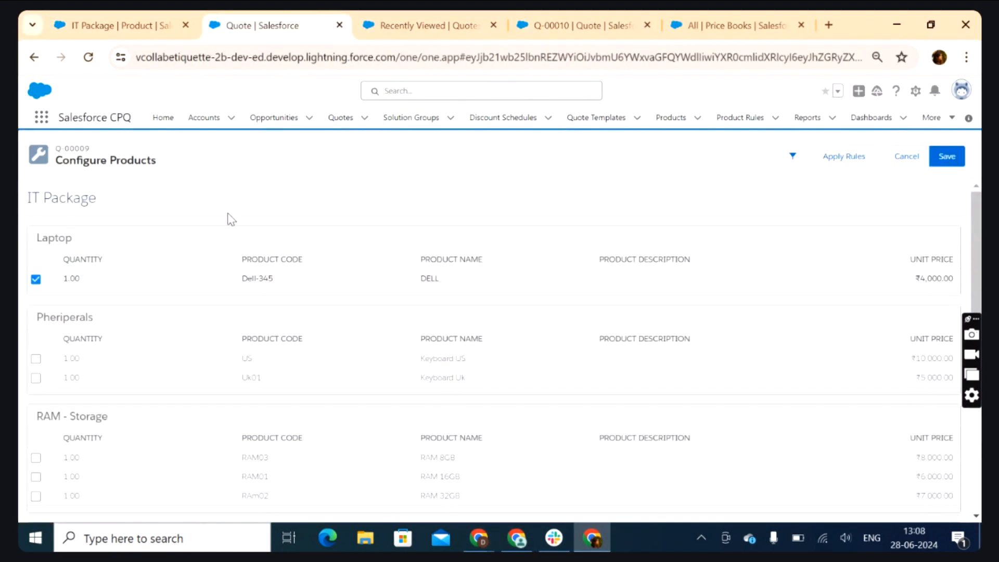
{"action": "scroll", "coordinate": [104, 281], "scroll_direction": "down", "scroll_amount": 3}
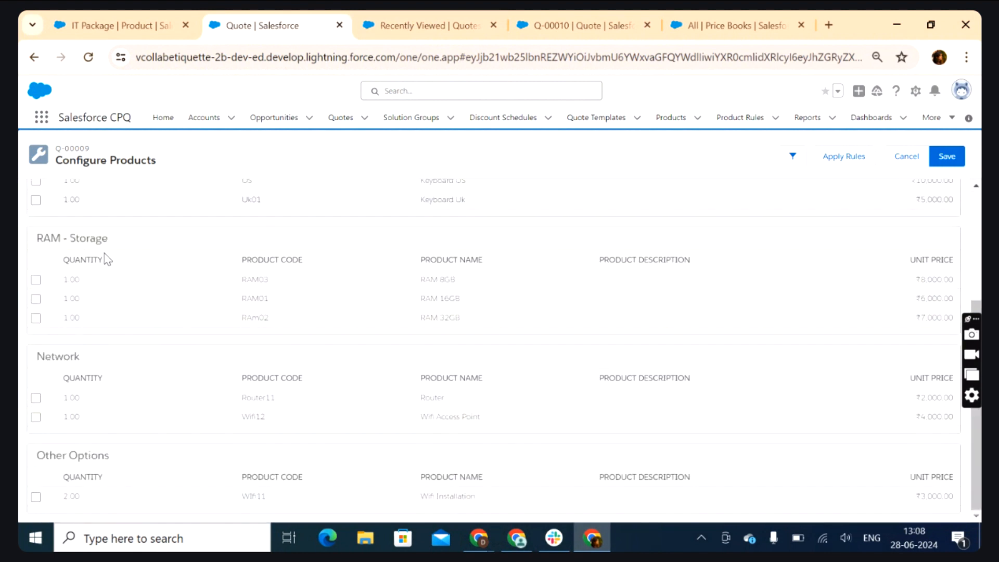
Step: Return to the Google Docs notes and examine the Product -> Quote Line relationship
{"action": "mouse_move", "coordinate": [480, 542]}
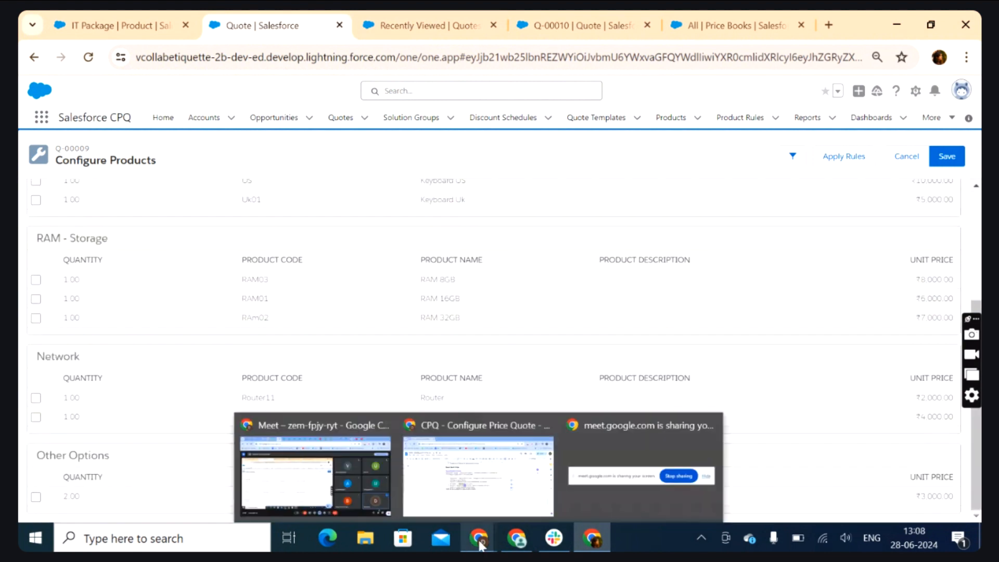
{"action": "left_click", "coordinate": [464, 484]}
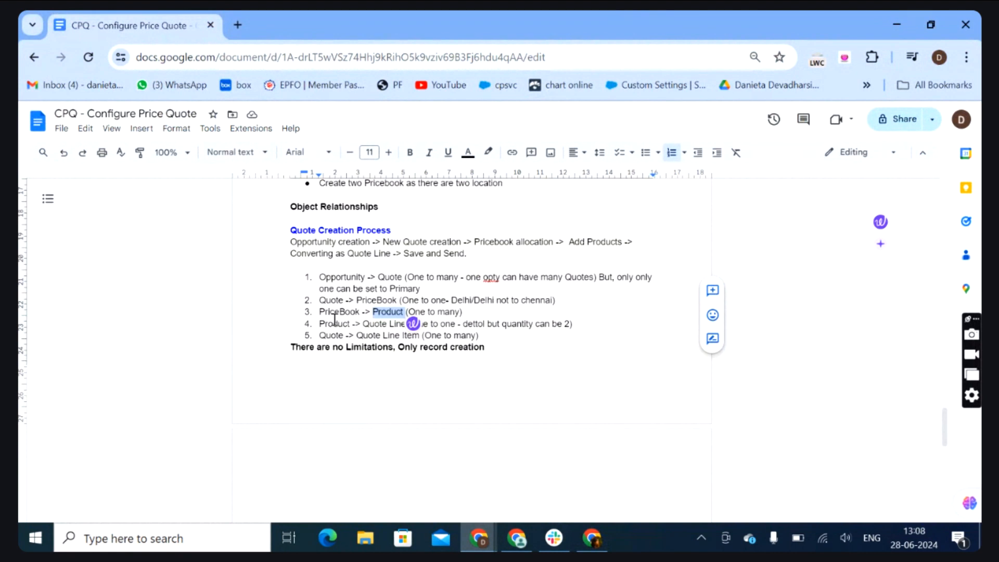
{"action": "left_click", "coordinate": [349, 313]}
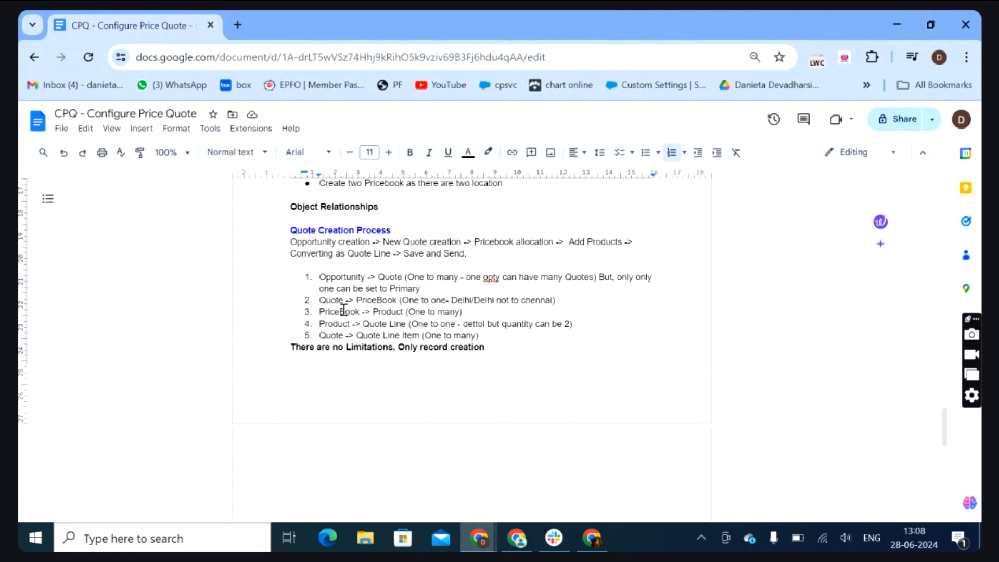
{"action": "double_click", "coordinate": [339, 326]}
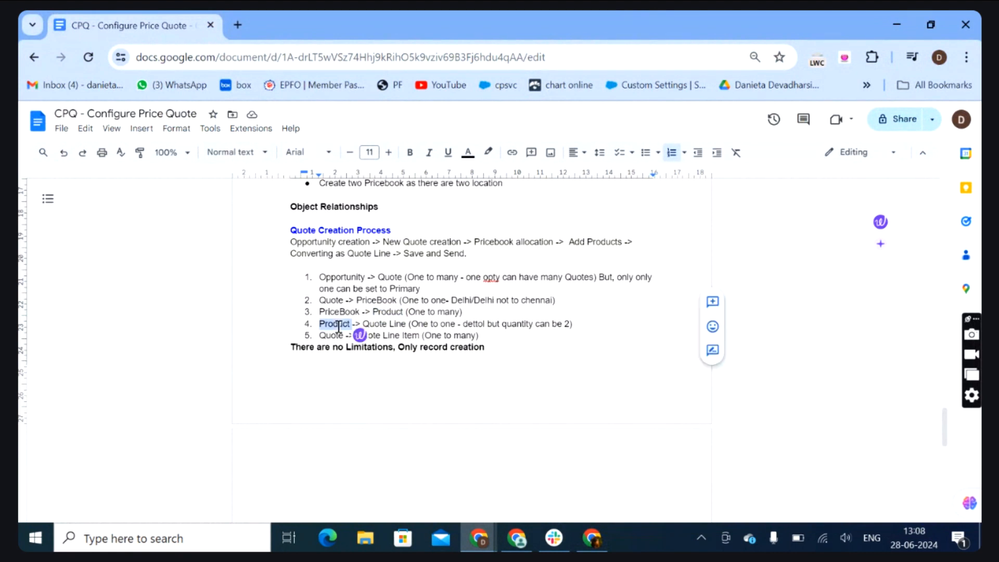
{"action": "left_click_drag", "start_coordinate": [364, 324], "coordinate": [408, 324]}
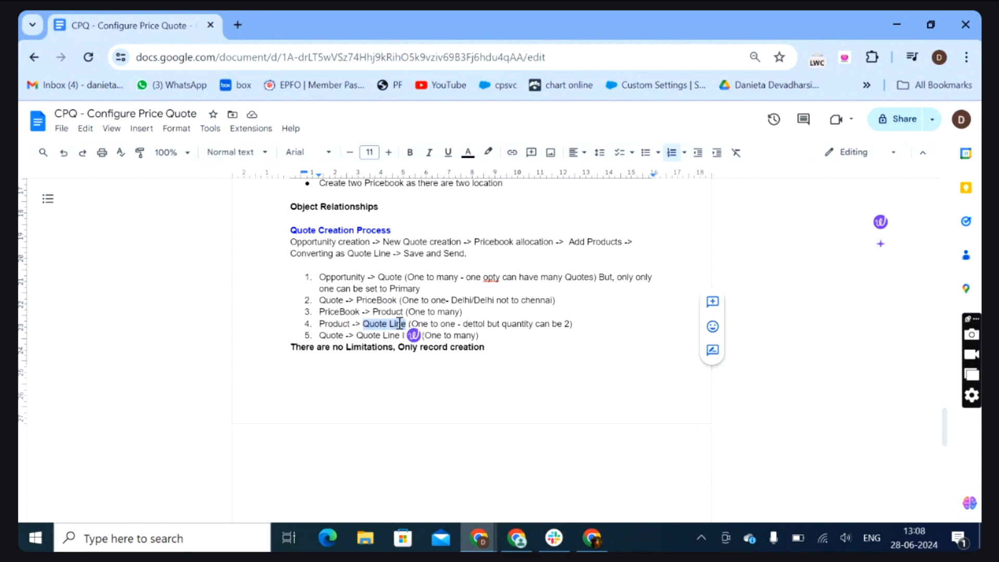
{"action": "left_click", "coordinate": [331, 323]}
{"action": "double_click", "coordinate": [334, 323]}
{"action": "double_click", "coordinate": [375, 323]}
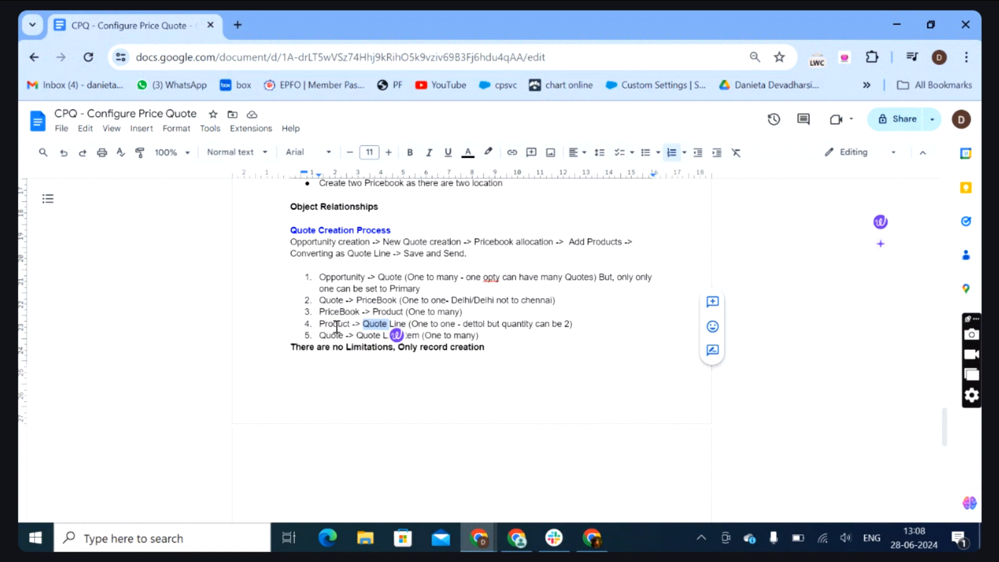
{"action": "left_click_drag", "start_coordinate": [407, 324], "coordinate": [362, 324]}
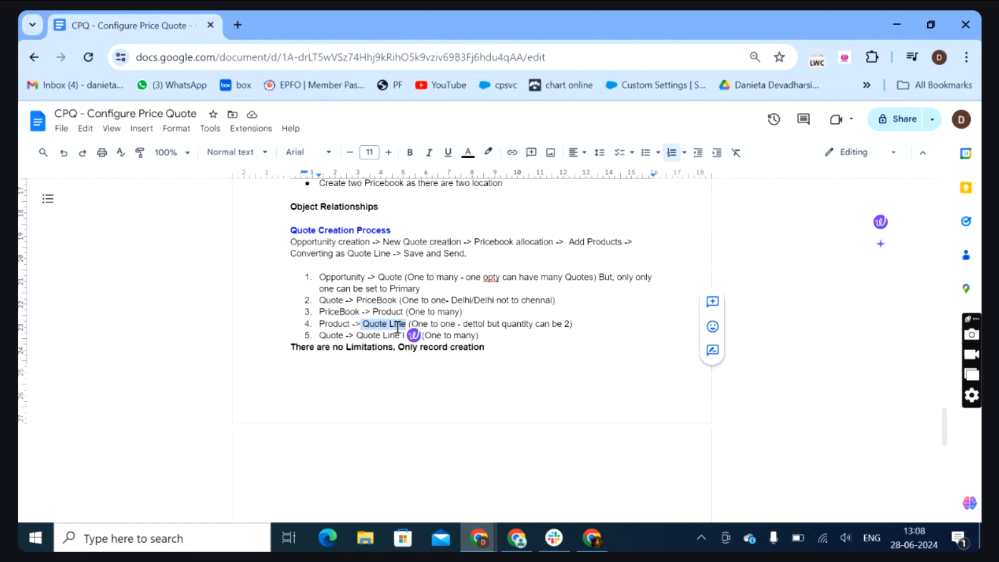
Step: Examine the Quote -> Quote Line Item relationship in the notes, and compare it with the IT Package's product options in Salesforce
{"action": "left_click", "coordinate": [344, 335]}
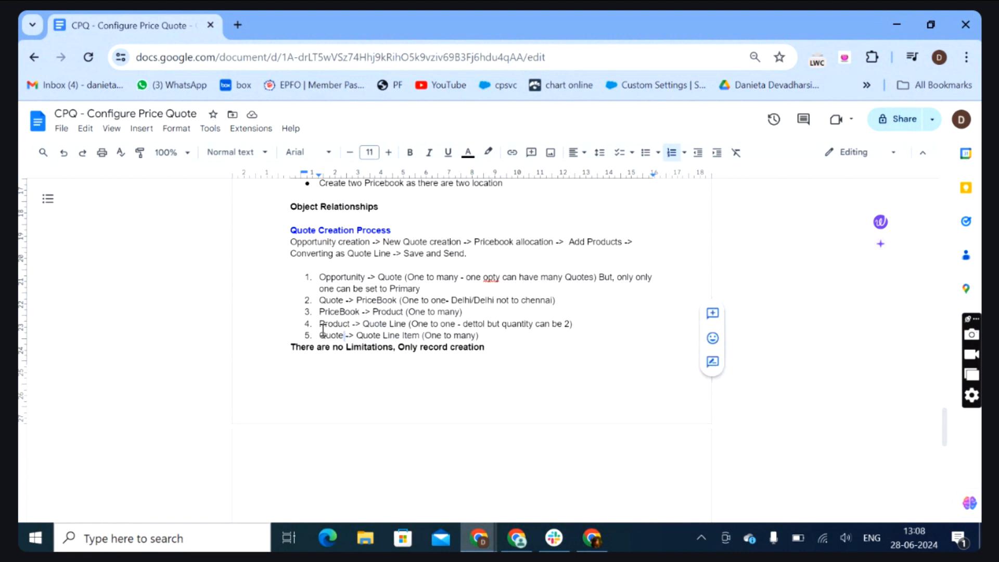
{"action": "double_click", "coordinate": [337, 338]}
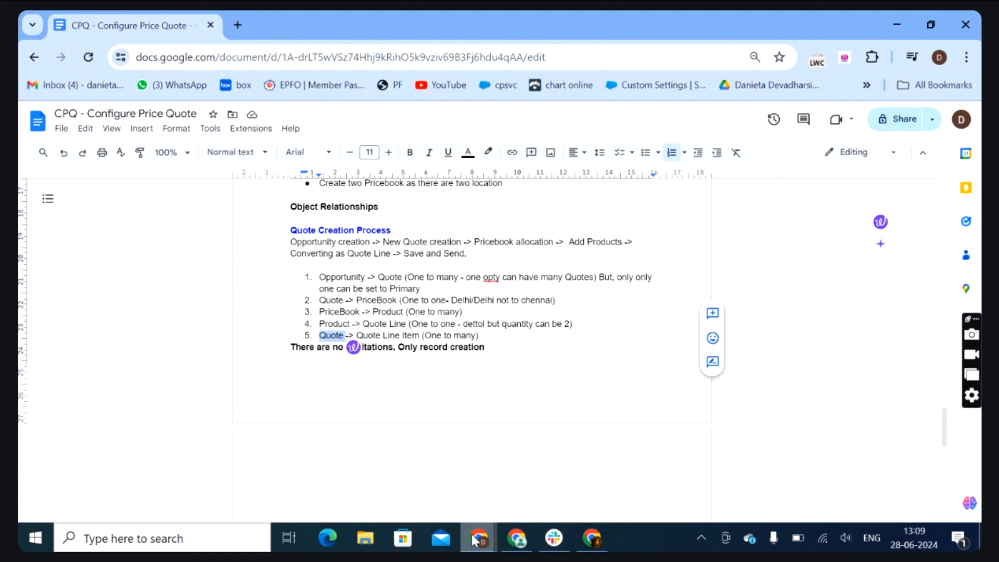
{"action": "mouse_move", "coordinate": [517, 543]}
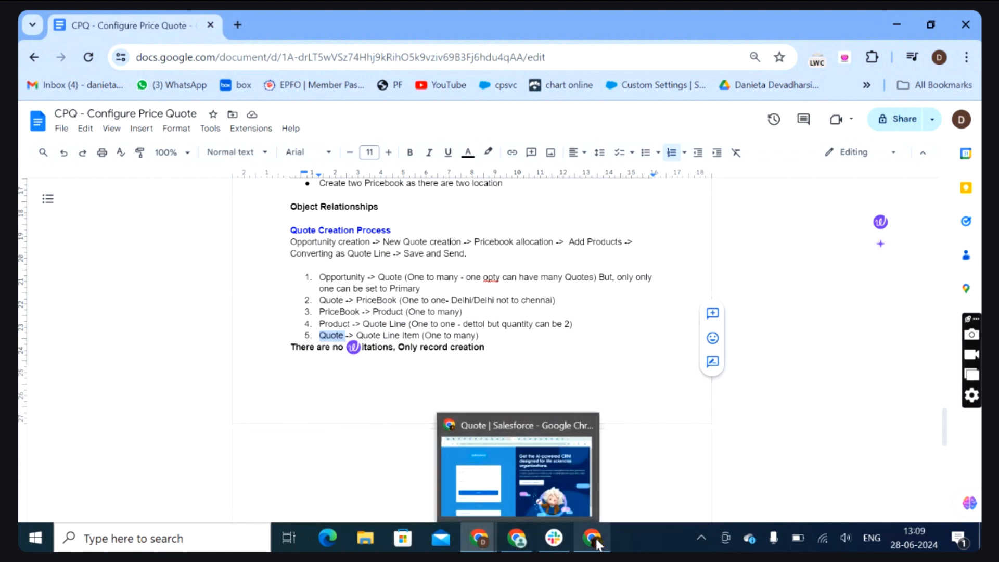
{"action": "left_click", "coordinate": [593, 539]}
{"action": "scroll", "coordinate": [146, 208], "scroll_direction": "up", "scroll_amount": 3}
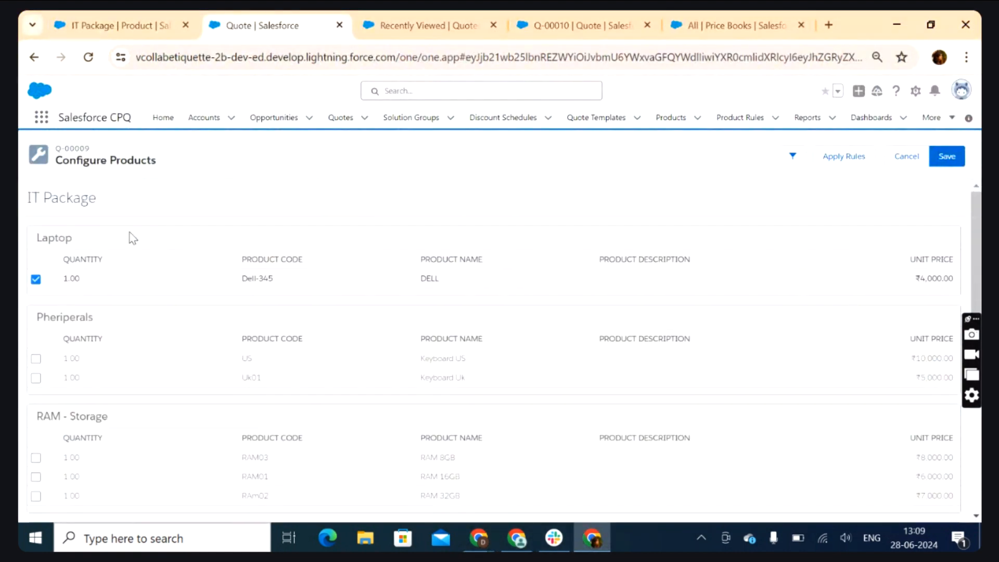
{"action": "scroll", "coordinate": [83, 249], "scroll_direction": "down", "scroll_amount": 3}
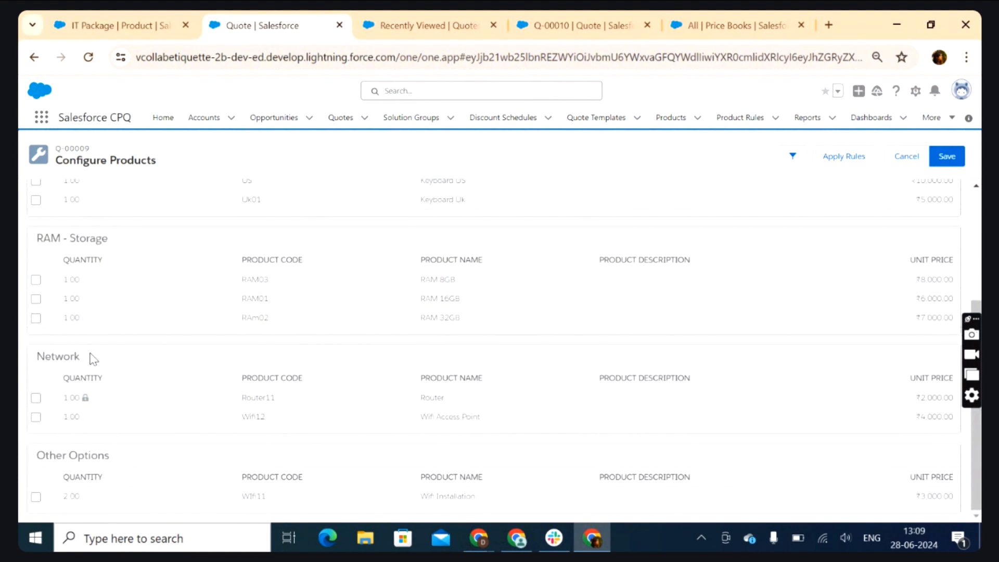
{"action": "scroll", "coordinate": [125, 390], "scroll_direction": "up", "scroll_amount": 3}
{"action": "scroll", "coordinate": [126, 291], "scroll_direction": "down", "scroll_amount": 3}
{"action": "scroll", "coordinate": [159, 208], "scroll_direction": "up", "scroll_amount": 3}
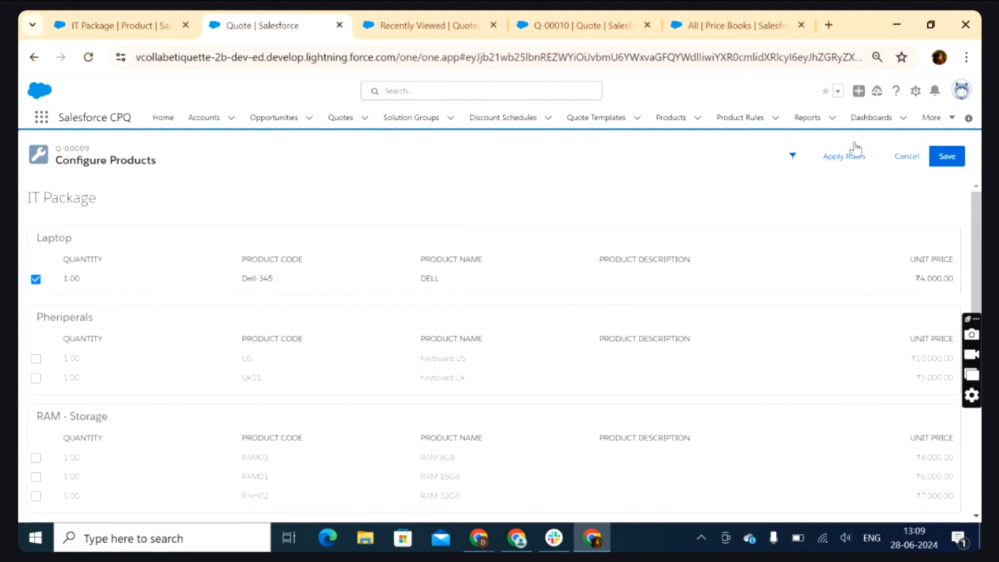